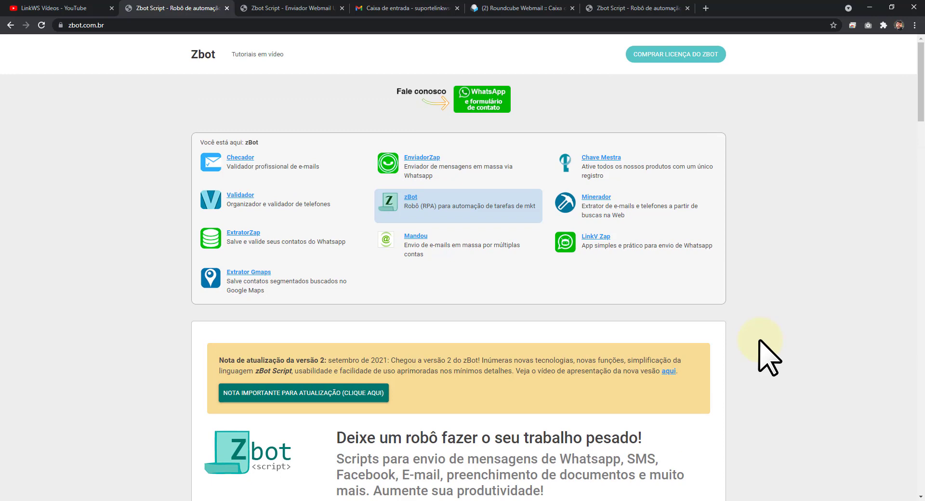
# Scroll the zbot.com.br homepage down past the download and buy sections to 'Scripts disponíveis'.
pyautogui.scroll(-6, 769, 358)
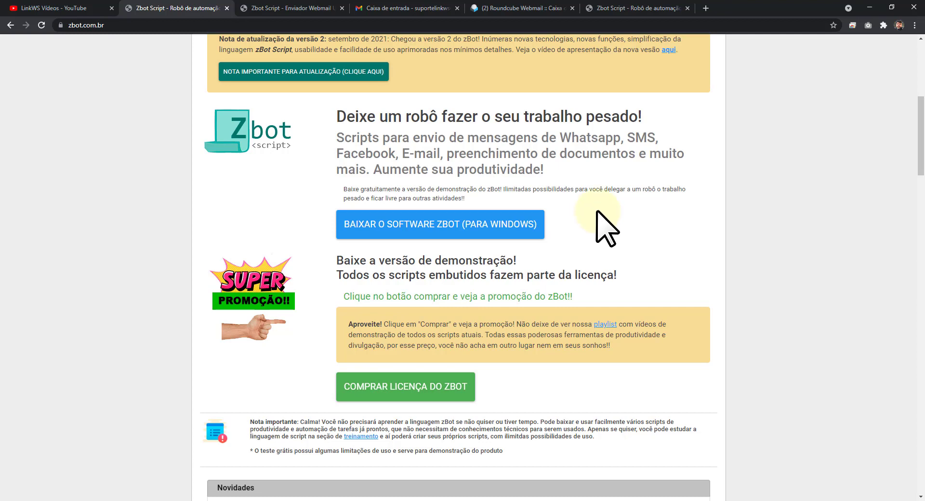
pyautogui.scroll(-1, 385, 253)
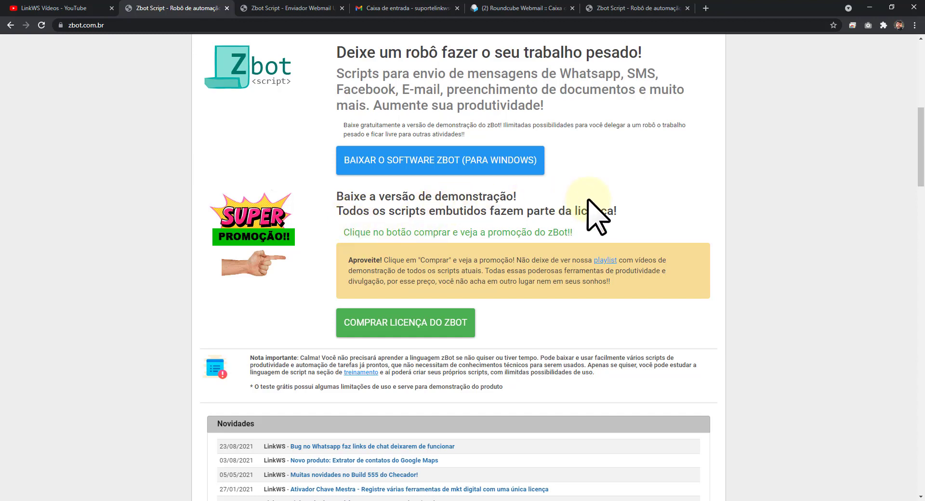
pyautogui.scroll(-3, 593, 202)
pyautogui.scroll(4, 482, 154)
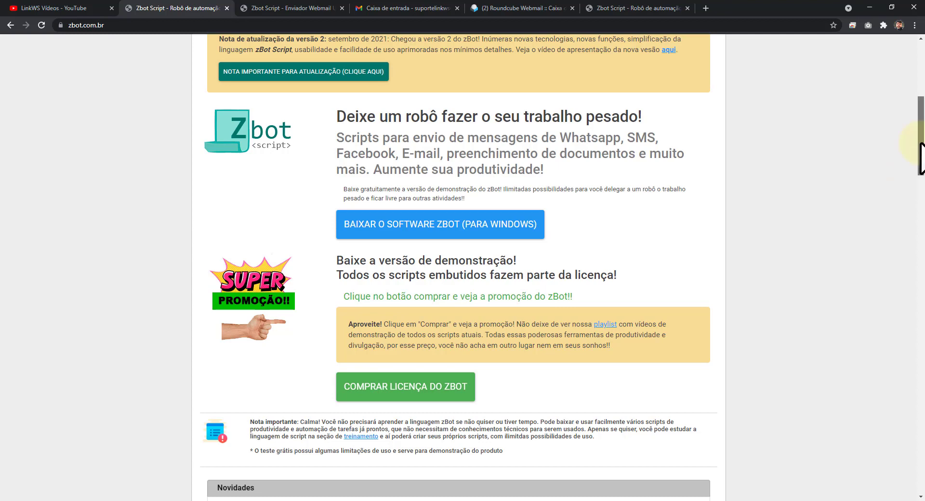
pyautogui.moveTo(920, 143)
pyautogui.mouseDown()
pyautogui.moveTo(914, 181)
pyautogui.moveTo(919, 136)
pyautogui.mouseUp()
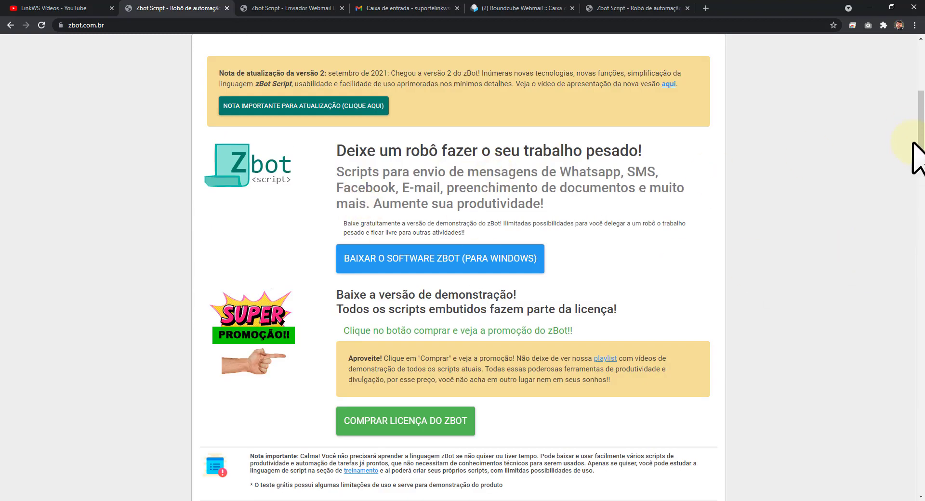
pyautogui.moveTo(918, 145); pyautogui.dragTo(918, 249)
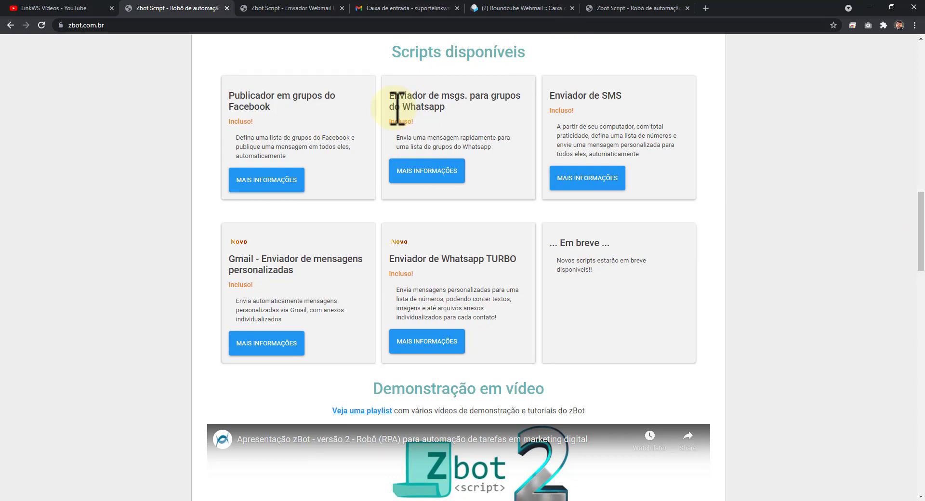
# Compare the 'Gmail - Enviador de mensagens personalizadas' heading with the Enviador Webmail Universal page.
pyautogui.click(438, 181)
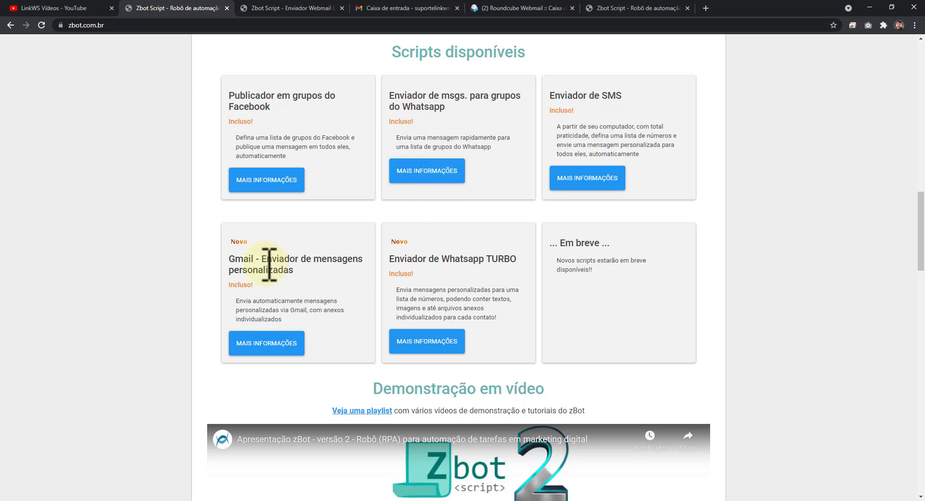
pyautogui.moveTo(227, 258); pyautogui.dragTo(294, 270)
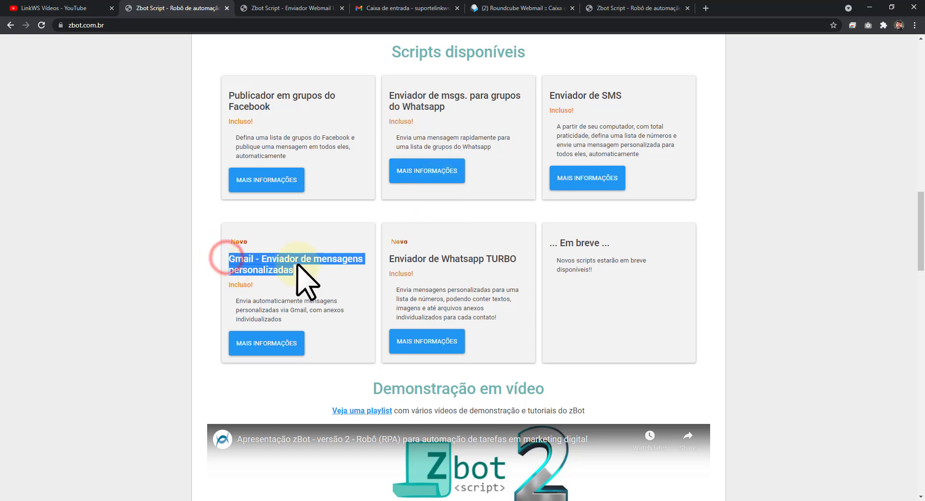
pyautogui.click(317, 273)
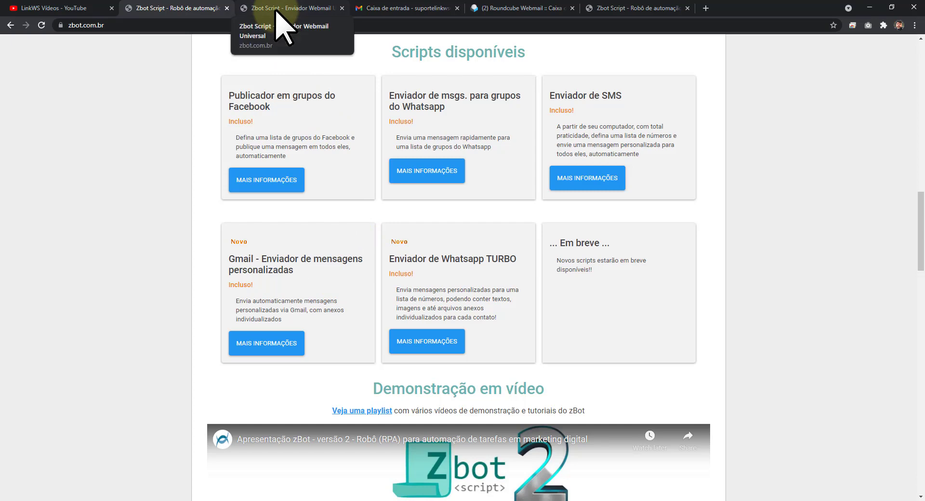
pyautogui.click(250, 8)
pyautogui.moveTo(245, 252); pyautogui.dragTo(382, 252)
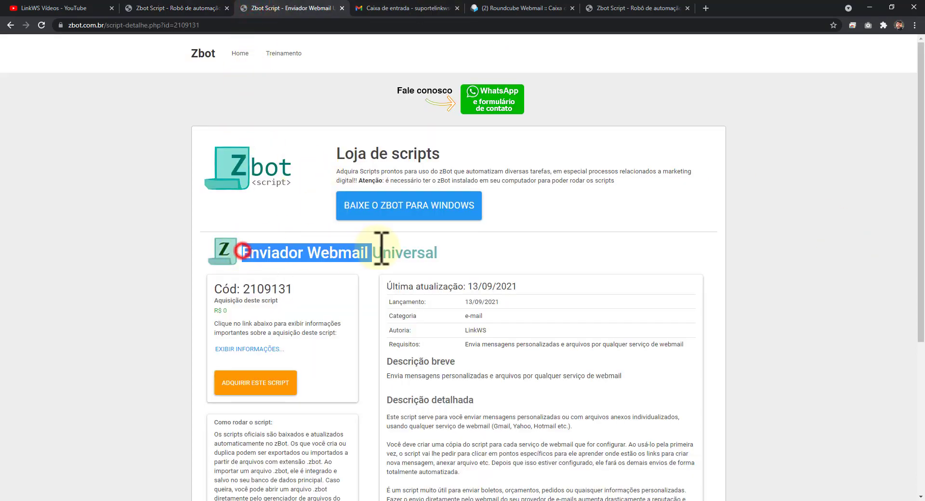
pyautogui.click(464, 259)
# Recheck the Gmail heading on the homepage, then return to the Enviador Webmail Universal page.
pyautogui.click(162, 8)
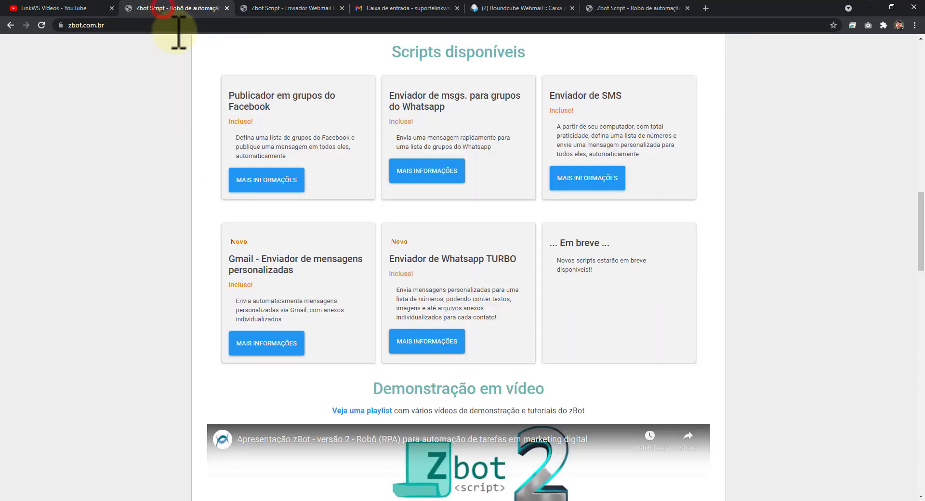
pyautogui.moveTo(229, 258); pyautogui.dragTo(306, 273)
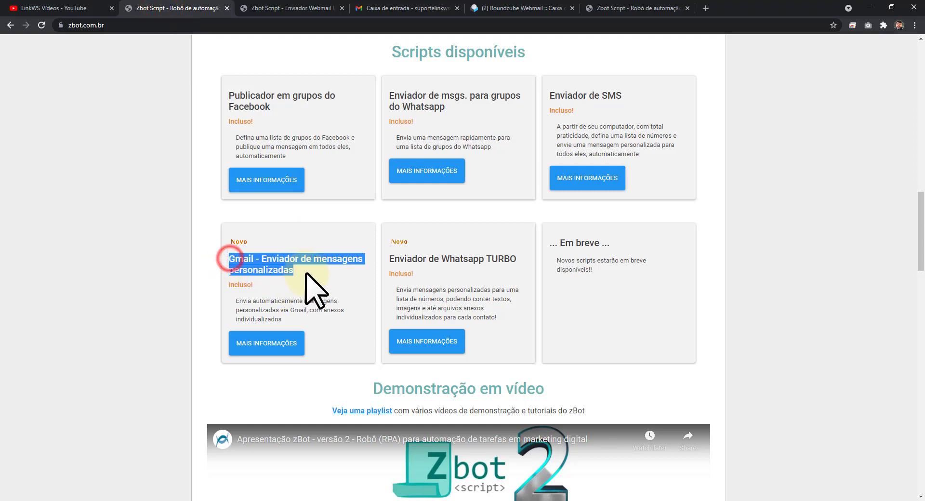
pyautogui.click(307, 273)
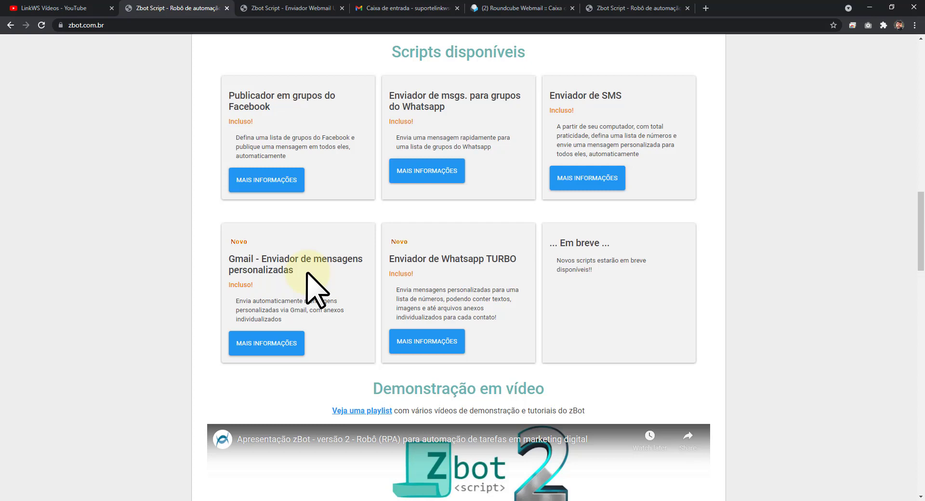
pyautogui.click(295, 8)
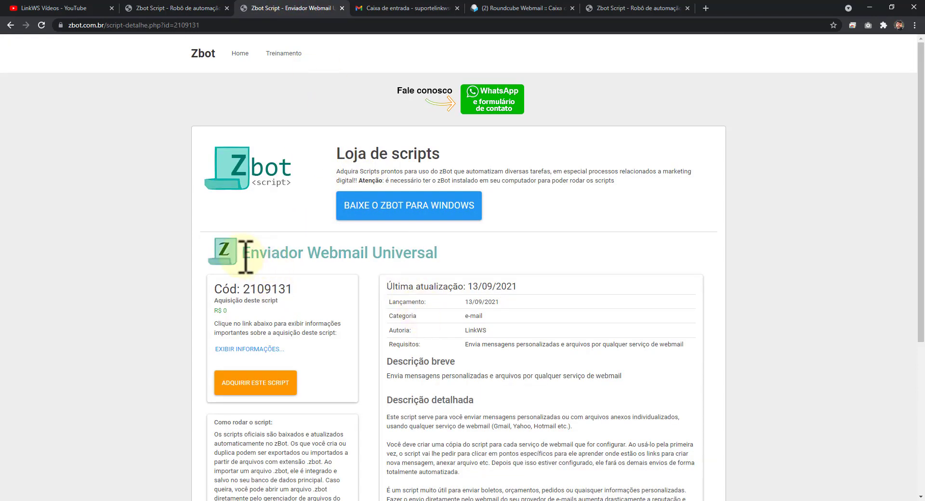
pyautogui.moveTo(245, 257); pyautogui.dragTo(405, 258)
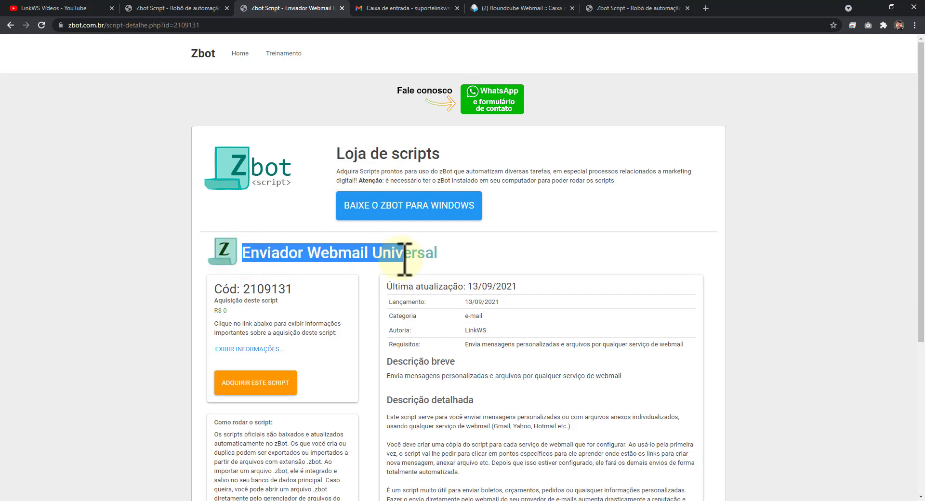
pyautogui.click(470, 259)
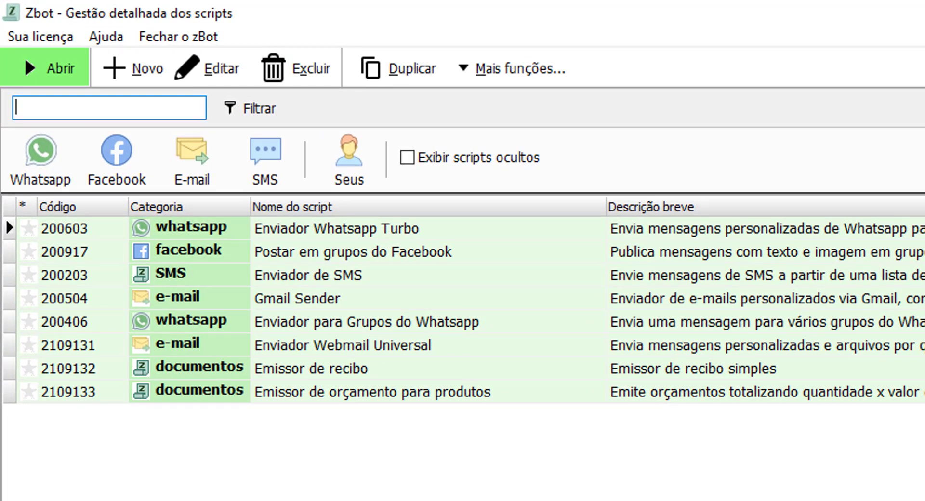
pyautogui.click(329, 342)
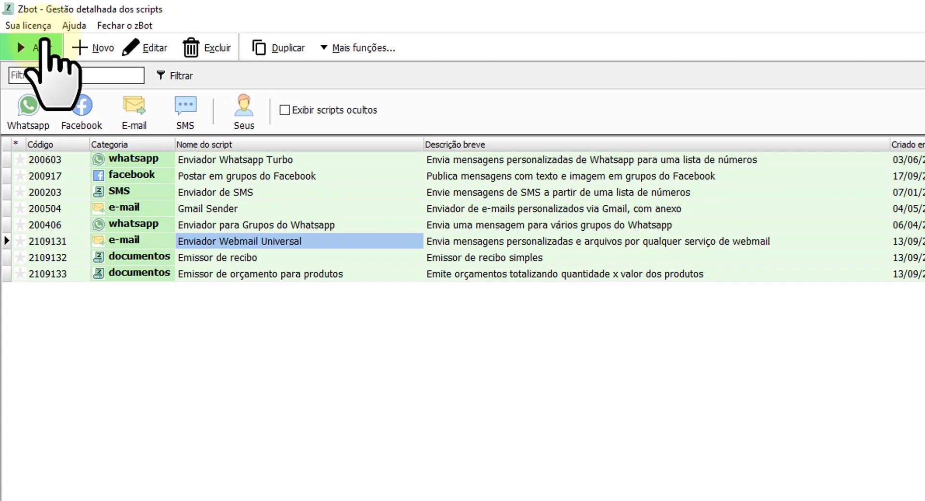
pyautogui.click(62, 68)
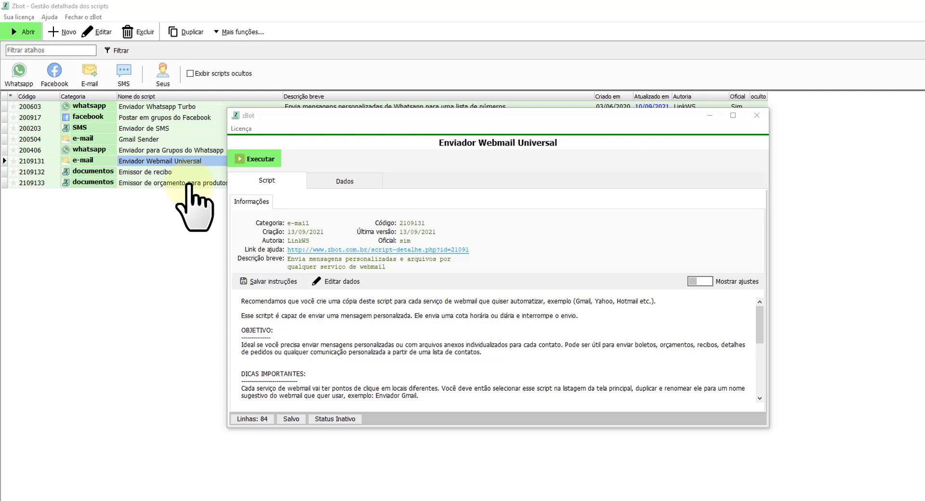
pyautogui.click(756, 115)
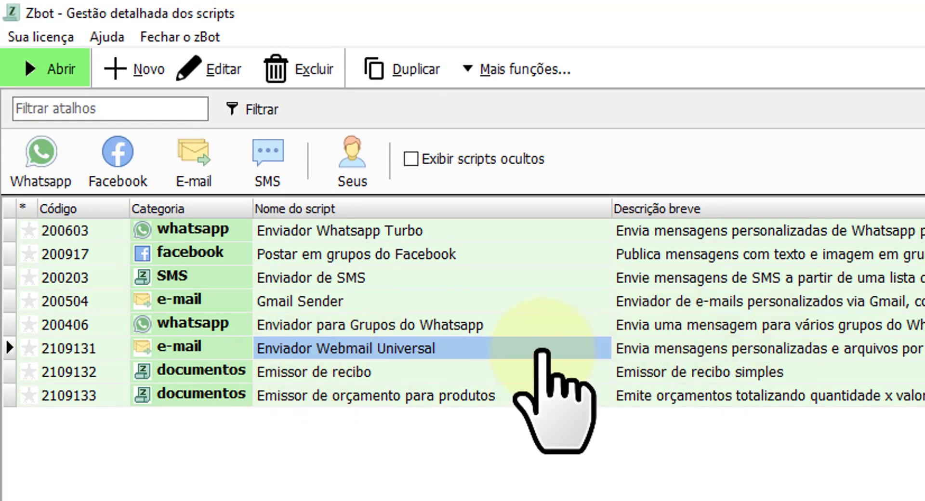
# Duplicate the Enviador Webmail Universal script and select the new copy.
pyautogui.click(665, 348)
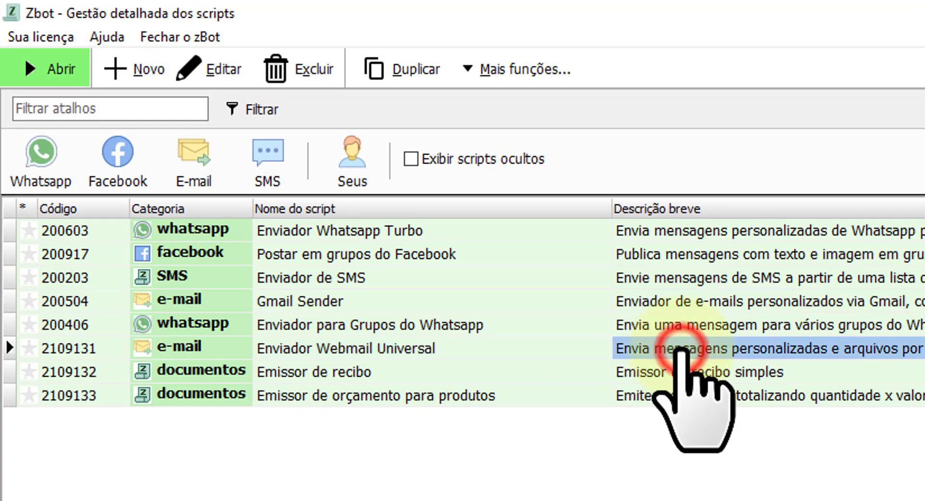
pyautogui.click(404, 73)
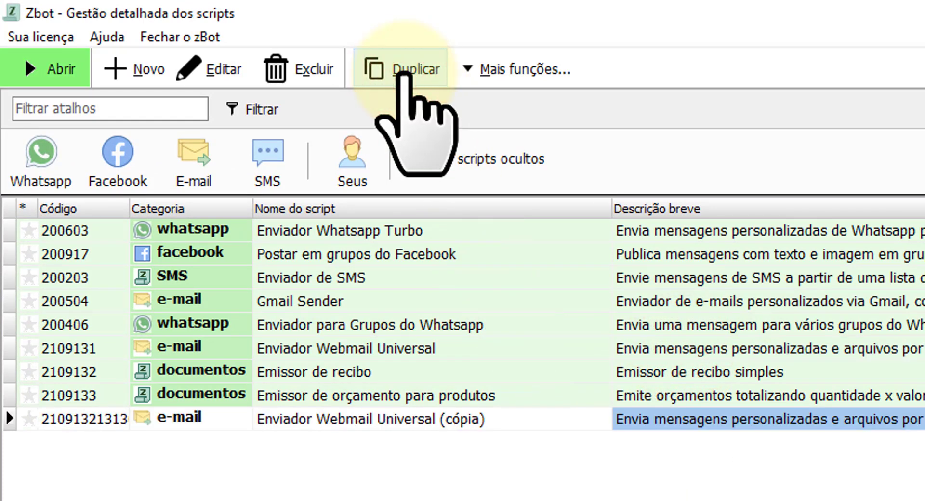
pyautogui.click(442, 420)
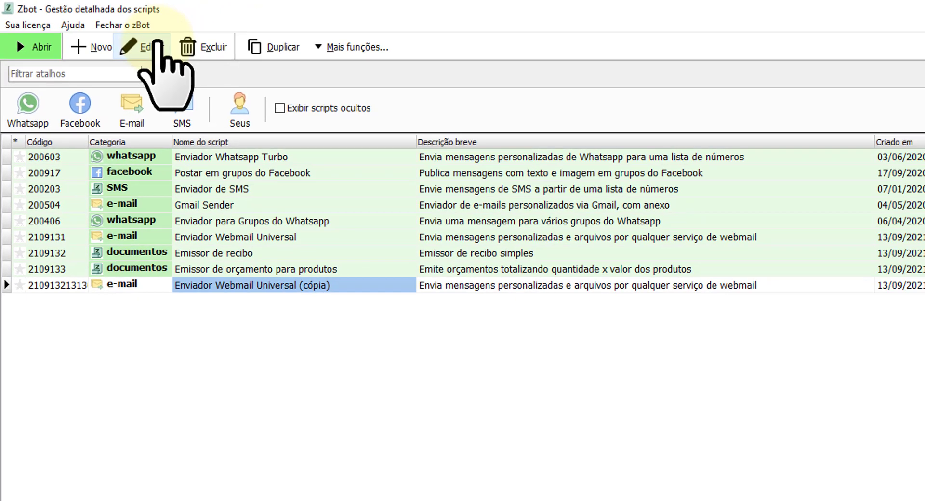
# Rename the copy from 'Universal (cópia)' to 'Enviador Webmail Gmail' and save the record.
pyautogui.click(222, 69)
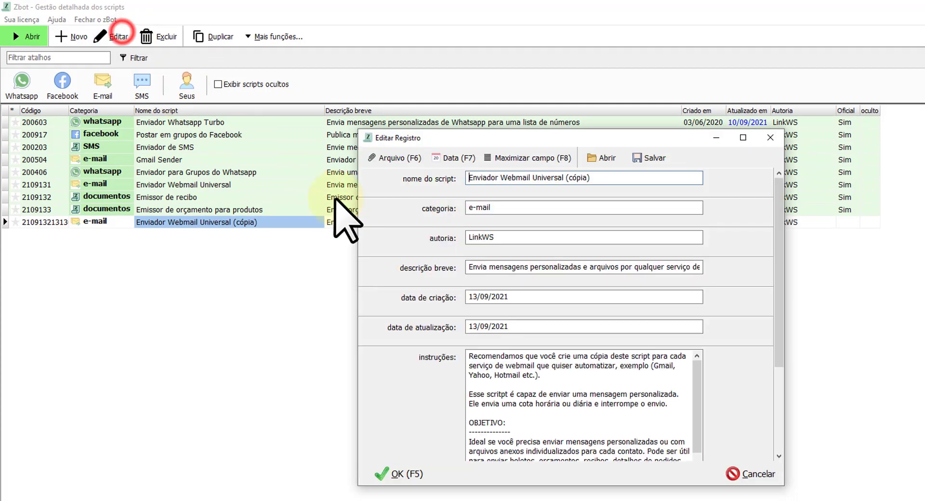
pyautogui.click(501, 182)
pyautogui.hotkey('ctrl', 'shift', 'Left')
pyautogui.hotkey('ctrl', 'shift', 'Left')
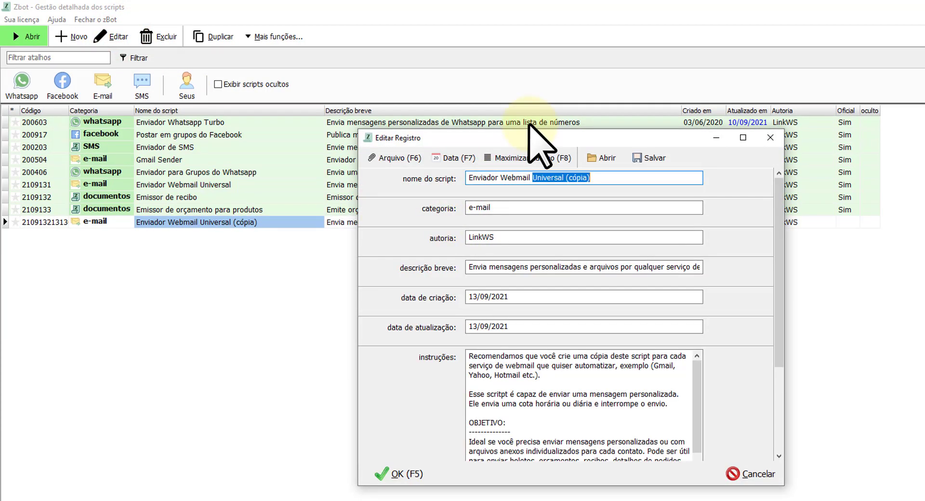
pyautogui.write('Gmail')
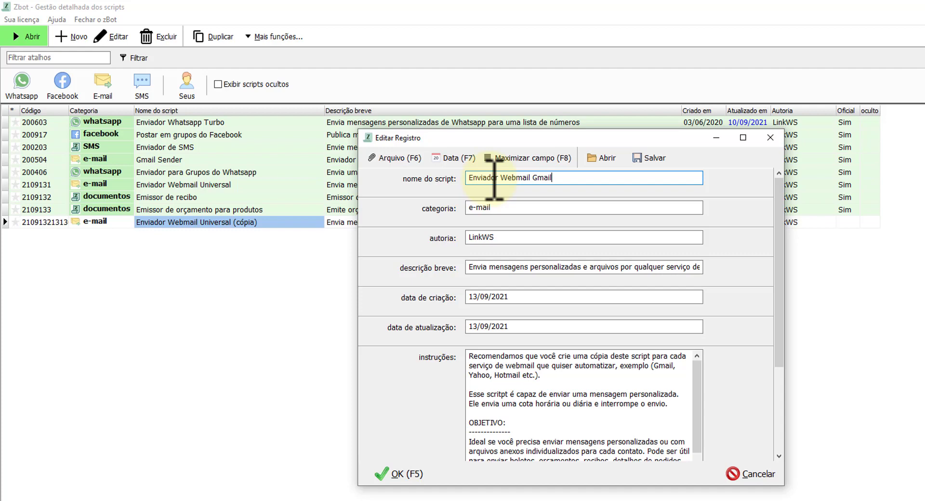
pyautogui.click(403, 475)
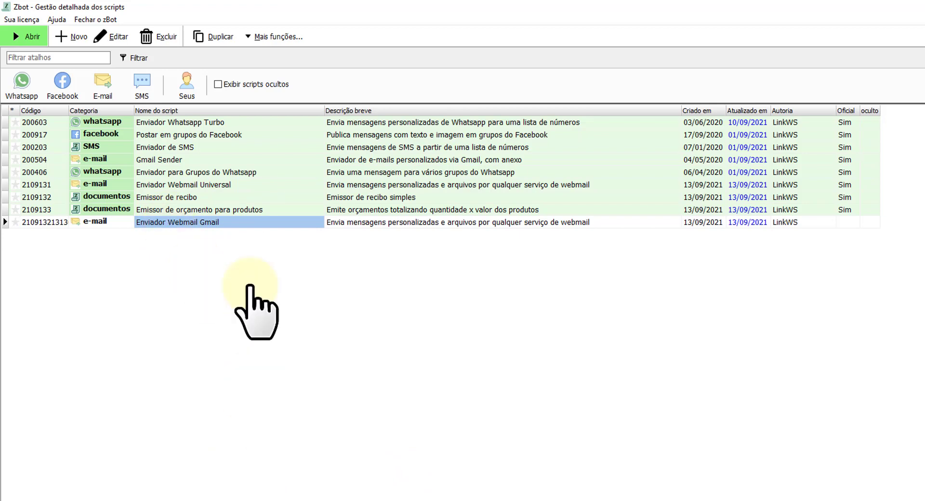
# Copy the e-mail and name rows A1:B3 from Excel and reopen Enviador Webmail Gmail.
pyautogui.doubleClick(236, 222)
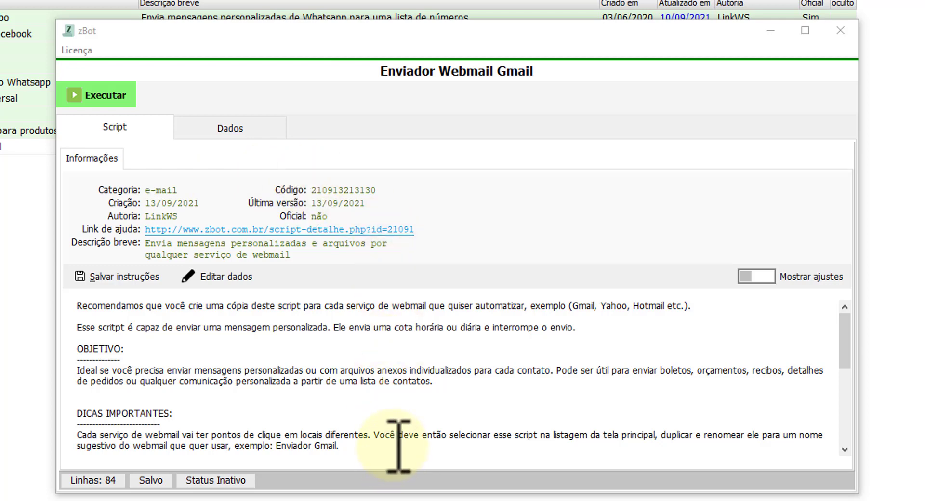
pyautogui.click(242, 127)
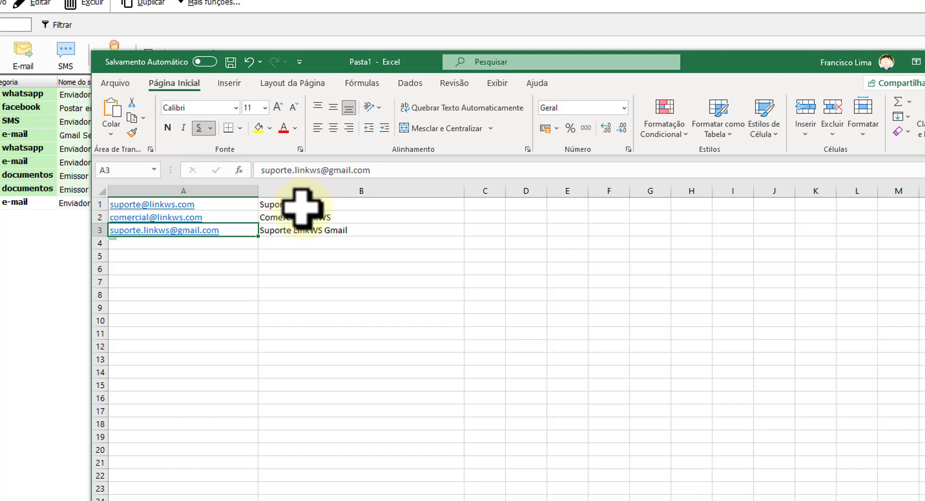
pyautogui.moveTo(222, 206); pyautogui.dragTo(282, 233)
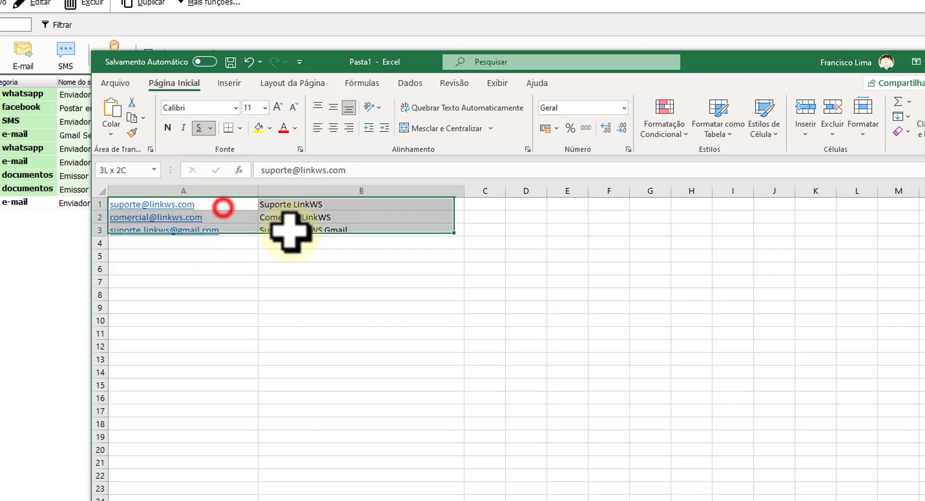
pyautogui.hotkey('ctrl', 'c')
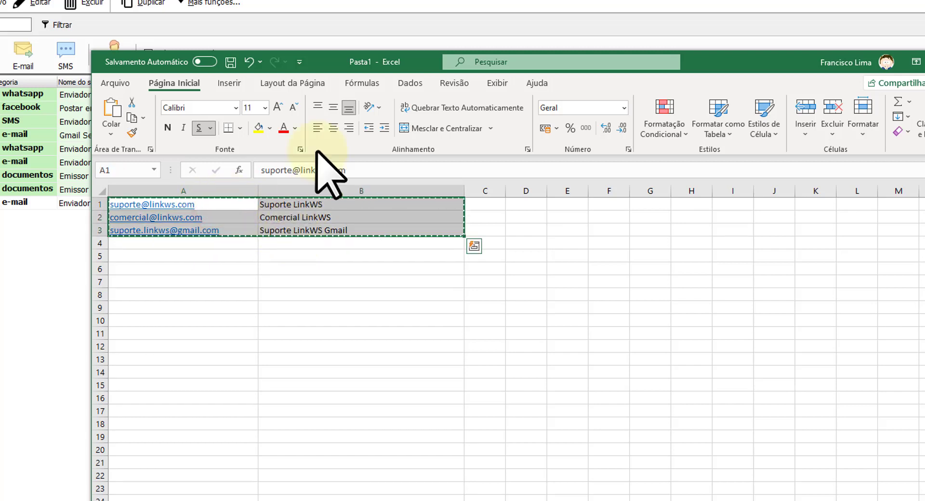
pyautogui.click(373, 2)
pyautogui.doubleClick(365, 392)
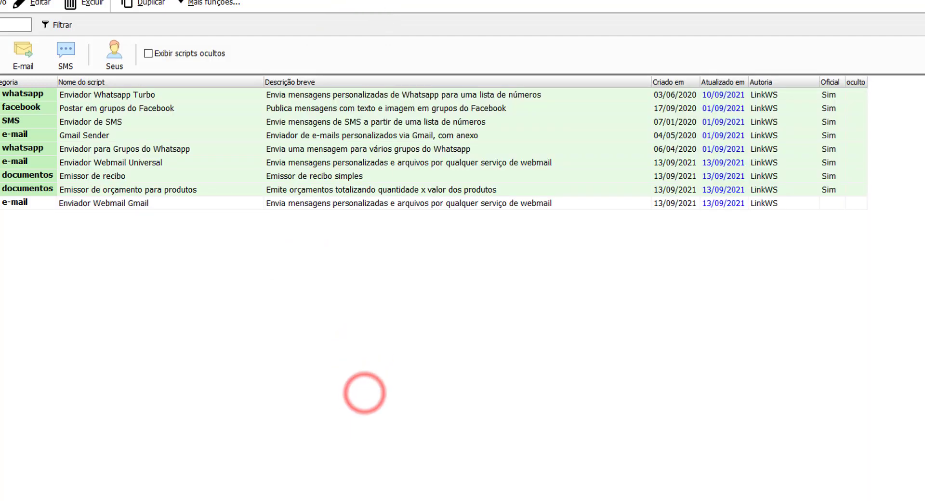
# Paste the three contacts into the Dados table and autofit the email and nome columns.
pyautogui.click(311, 320)
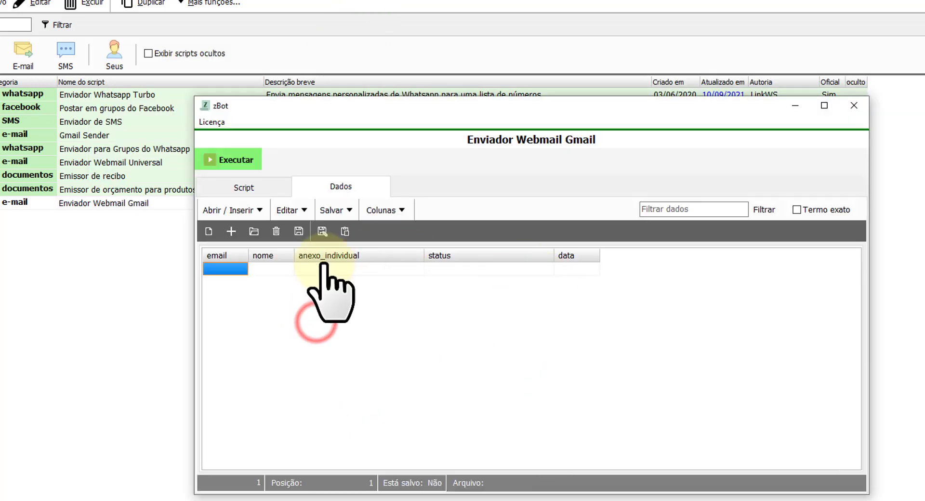
pyautogui.hotkey('ctrl', 'v')
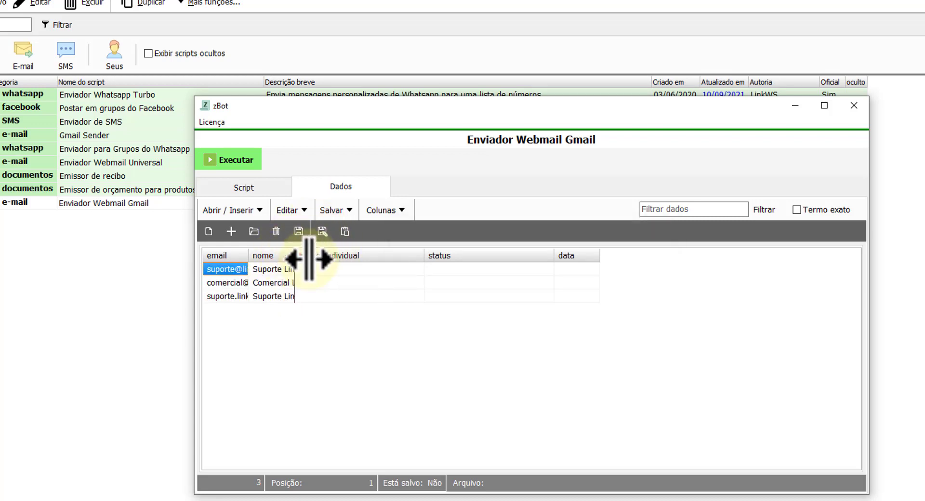
pyautogui.doubleClick(294, 255)
pyautogui.doubleClick(249, 256)
pyautogui.click(405, 333)
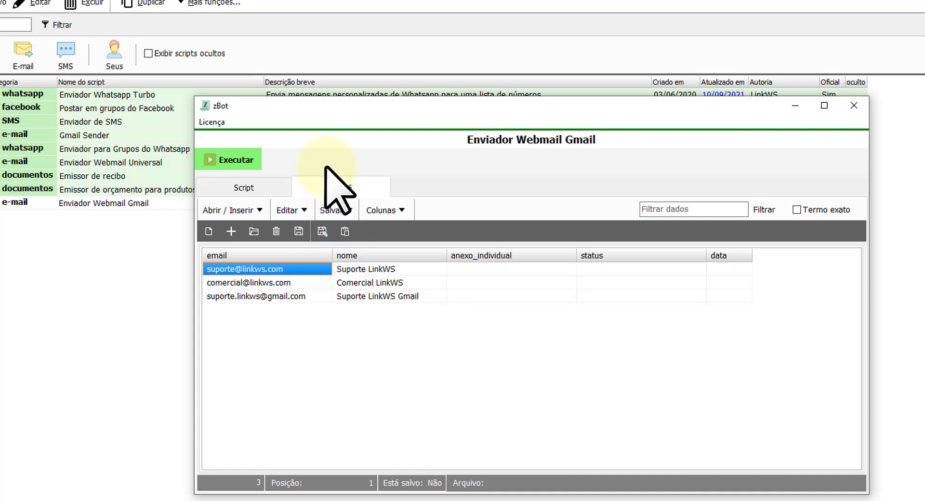
# Review the objective in the Script tab's information and instructions.
pyautogui.click(267, 188)
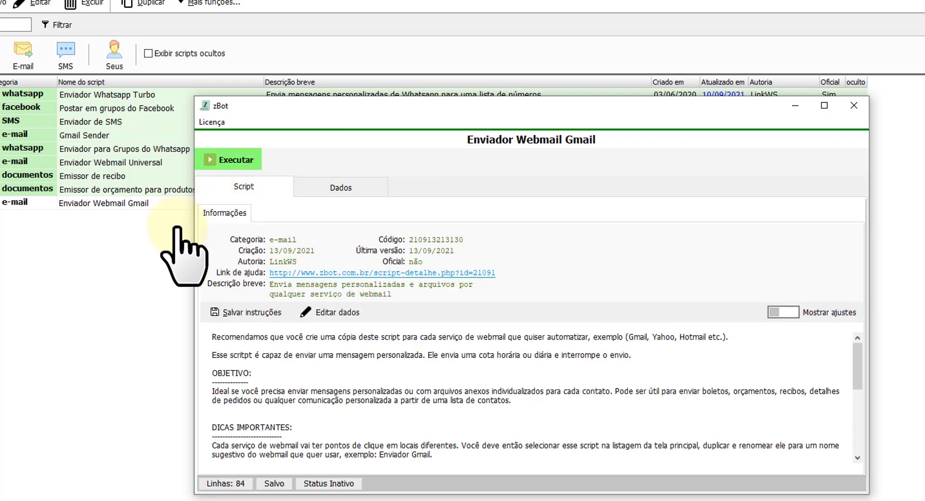
pyautogui.moveTo(248, 346); pyautogui.dragTo(564, 439)
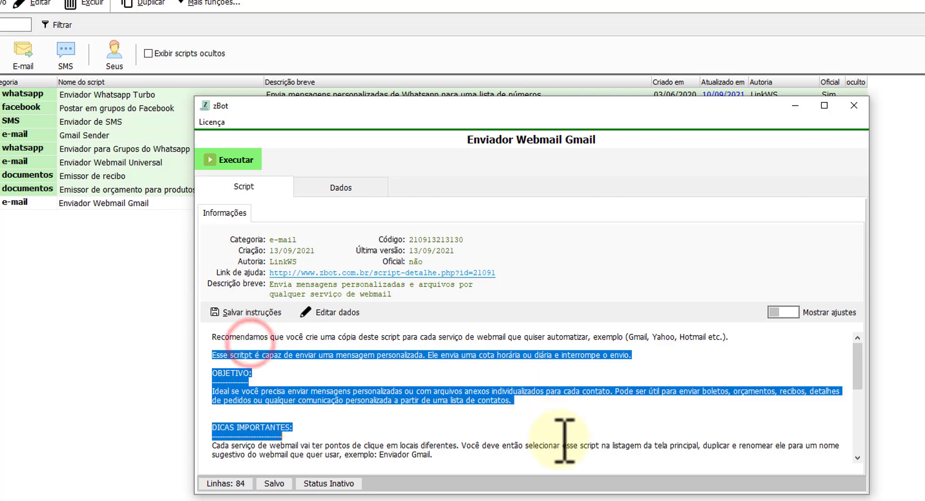
pyautogui.click(562, 413)
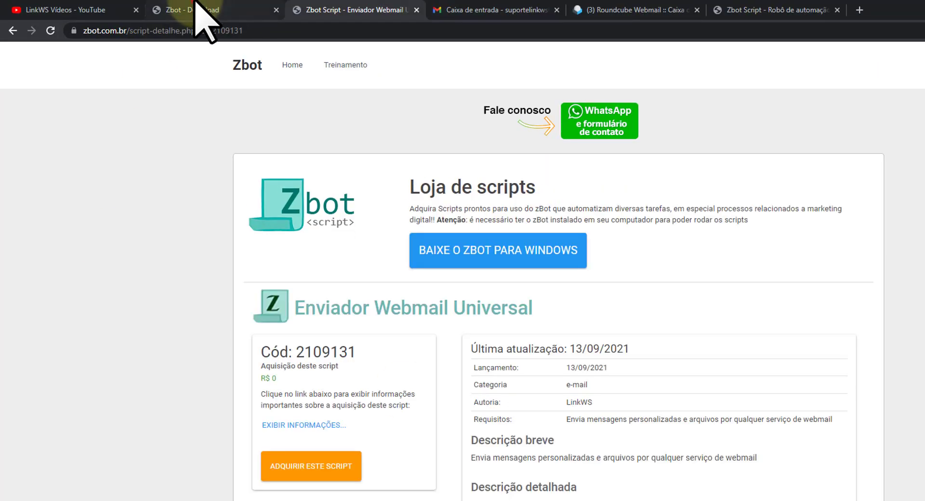
# Bring up the Gmail inbox in Chrome, then show zBot's three-contact Dados table again.
pyautogui.click(197, 8)
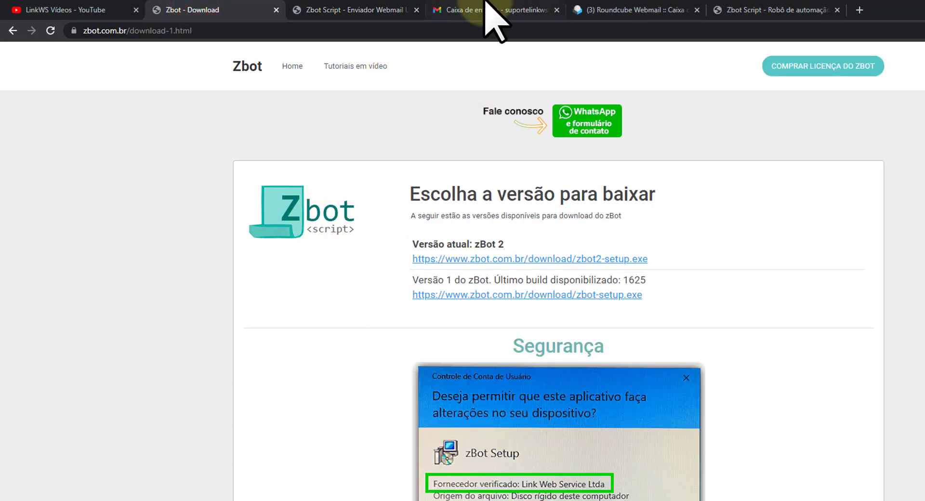
pyautogui.click(486, 8)
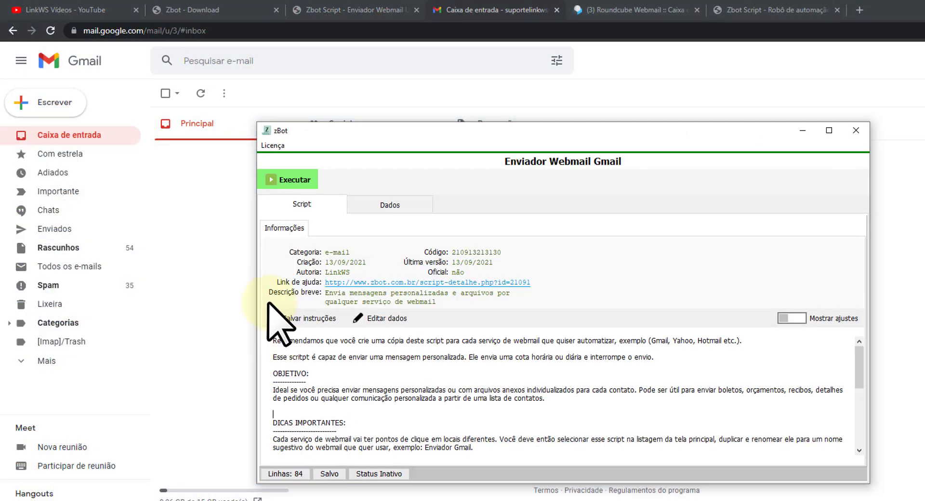
pyautogui.click(379, 206)
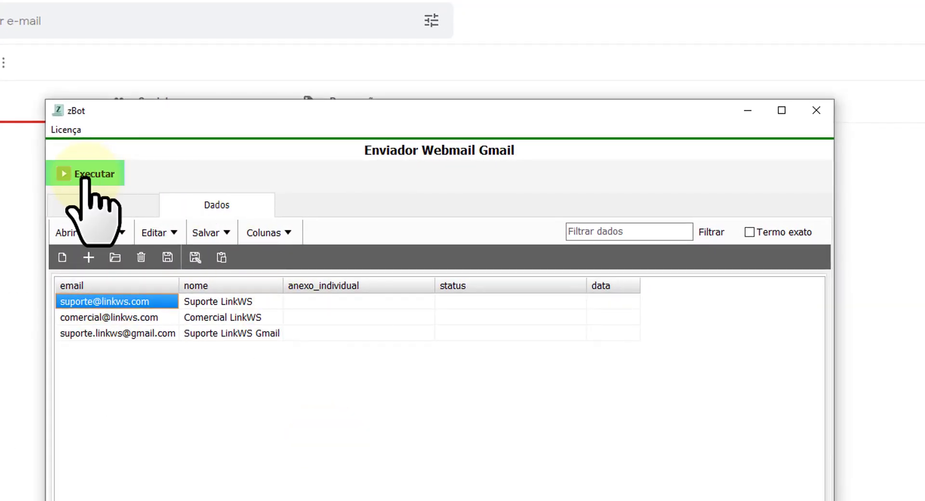
# Start the run and raise Qtd. máxima de envios from 100 to 500.
pyautogui.click(85, 177)
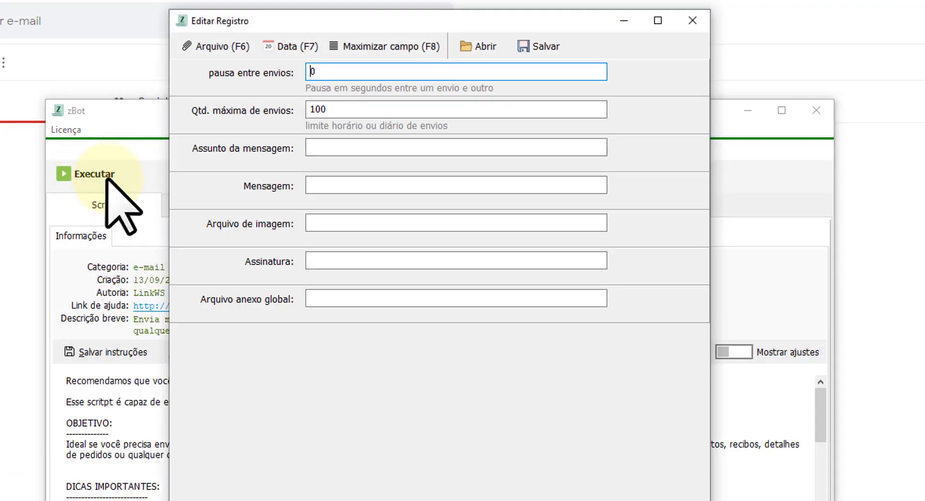
pyautogui.click(318, 77)
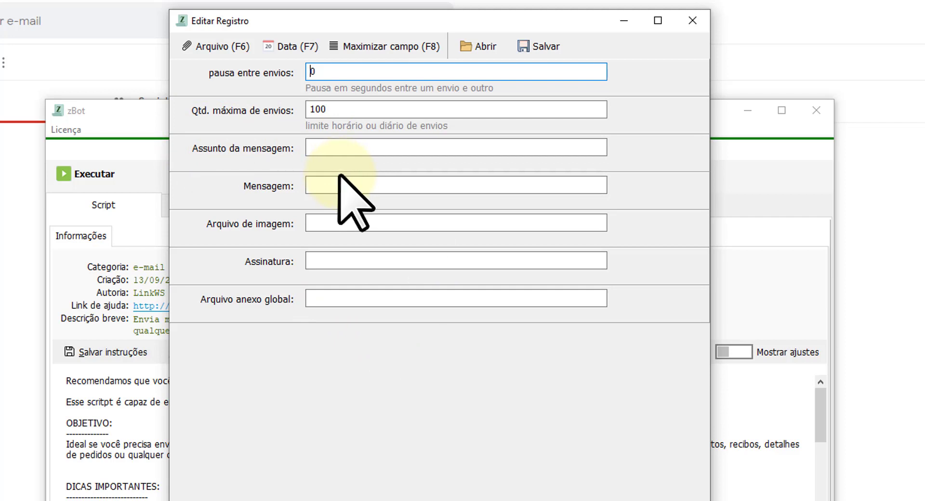
pyautogui.doubleClick(342, 109)
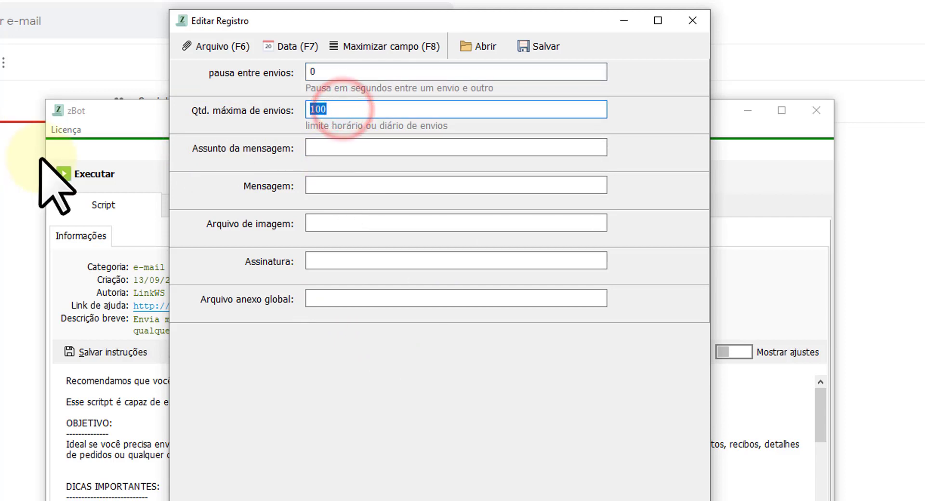
pyautogui.write('5')
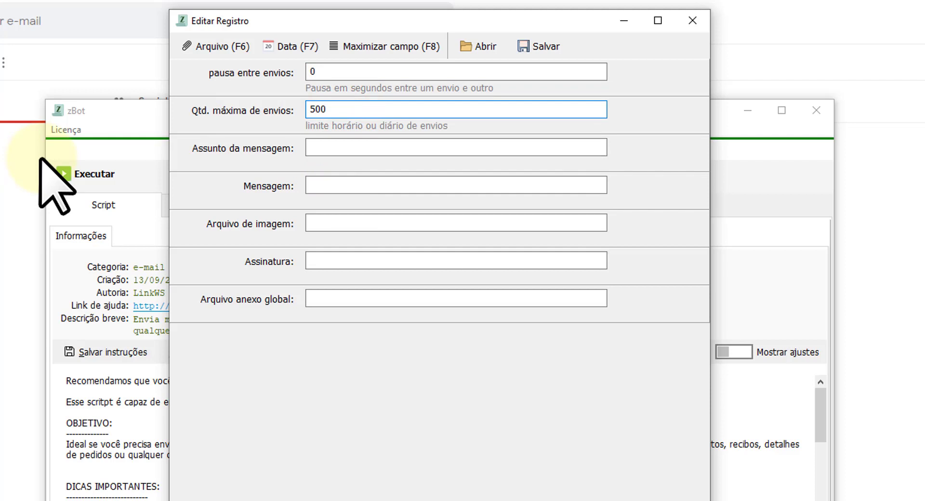
pyautogui.hotkey('shift', 'Tab')
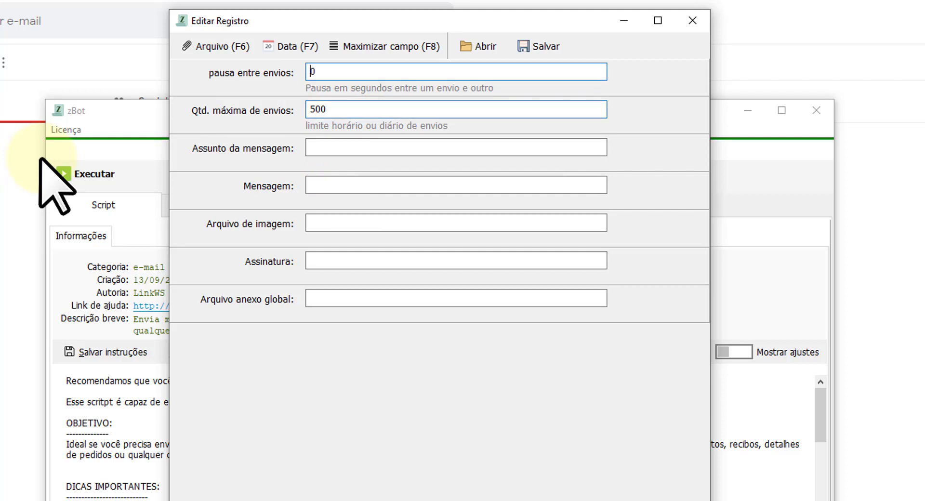
pyautogui.doubleClick(328, 108)
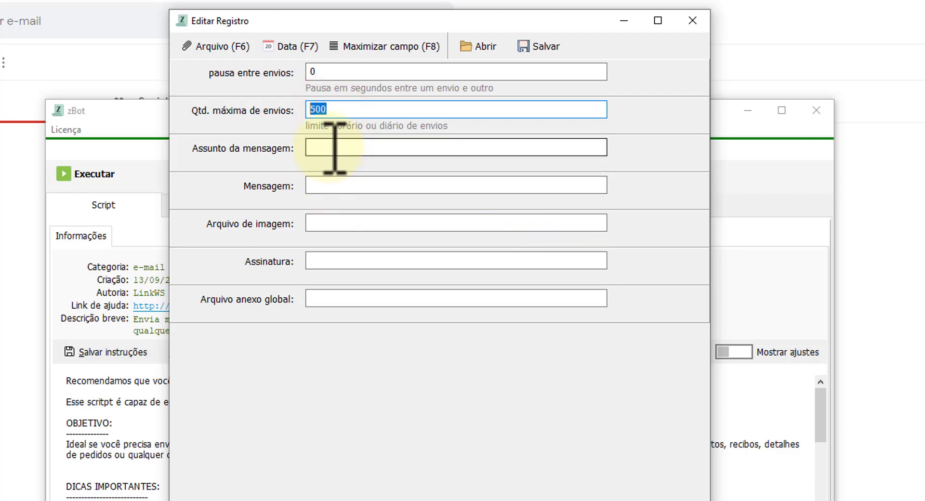
# Enter the subject 'Script webmail para {nome}', moving the settings dialog aside.
pyautogui.click(332, 147)
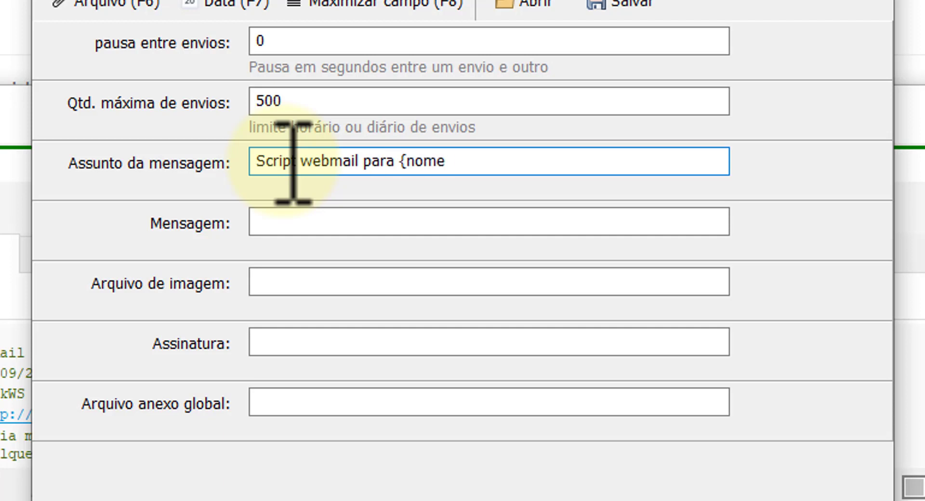
pyautogui.hotkey('ctrl', 'shift', 'Left')
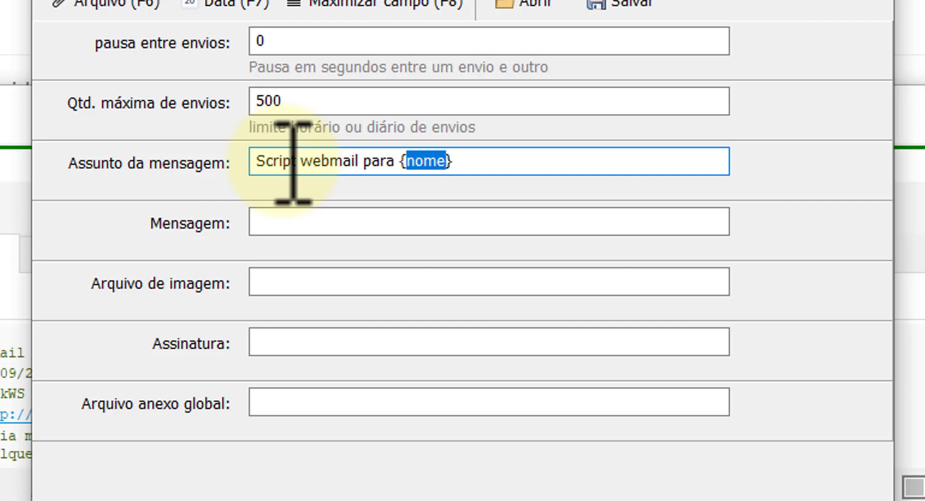
pyautogui.moveTo(179, 0); pyautogui.dragTo(612, 0)
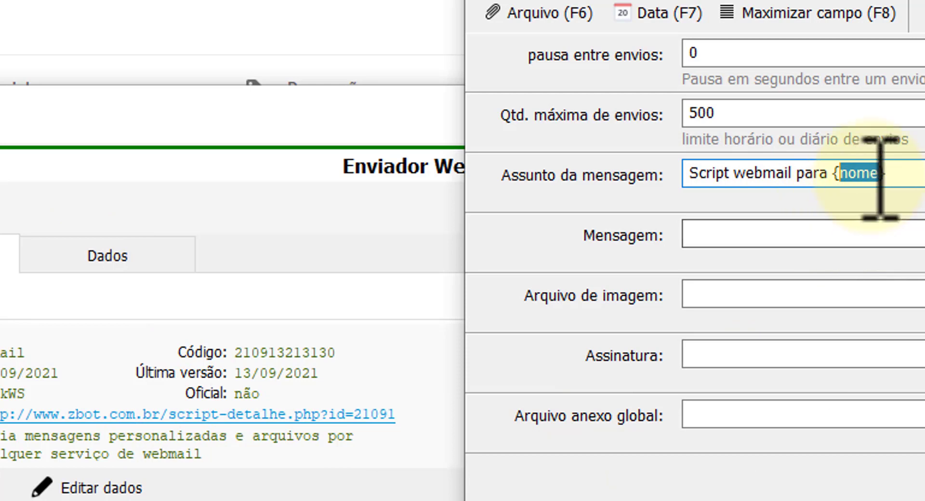
pyautogui.moveTo(893, 174); pyautogui.dragTo(829, 171)
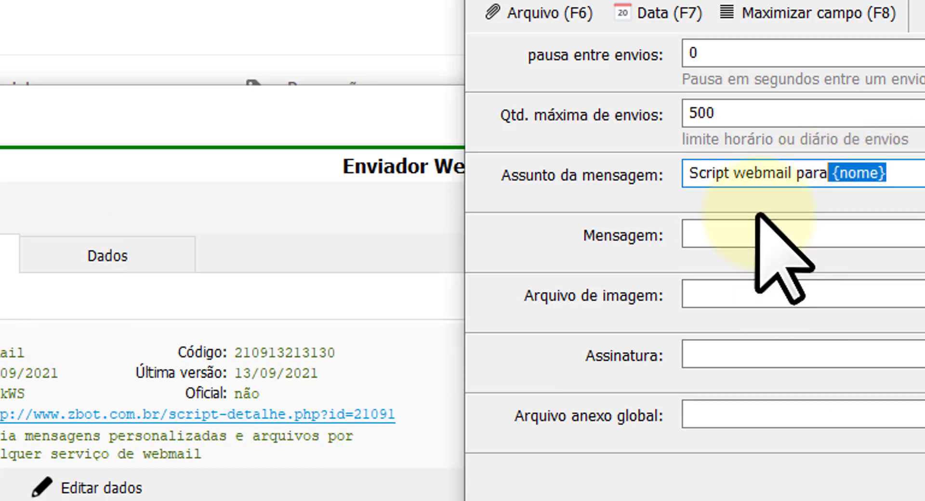
pyautogui.click(879, 173)
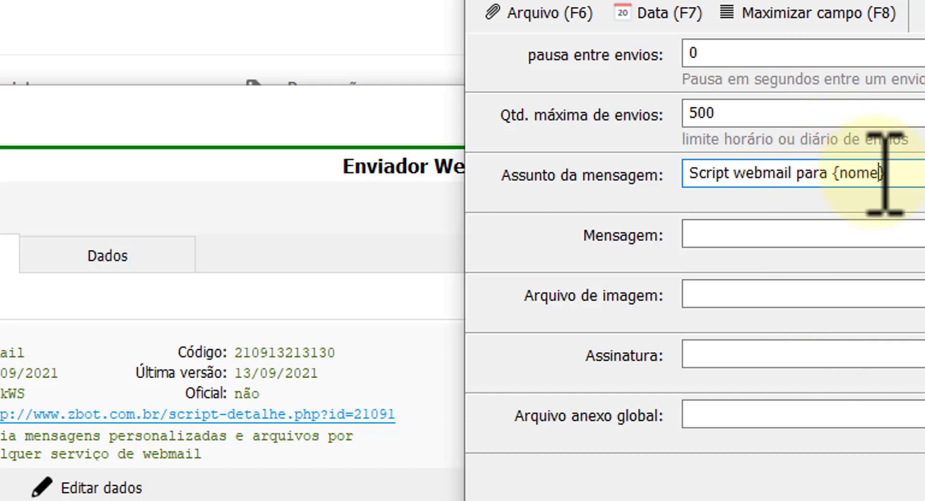
pyautogui.click(856, 234)
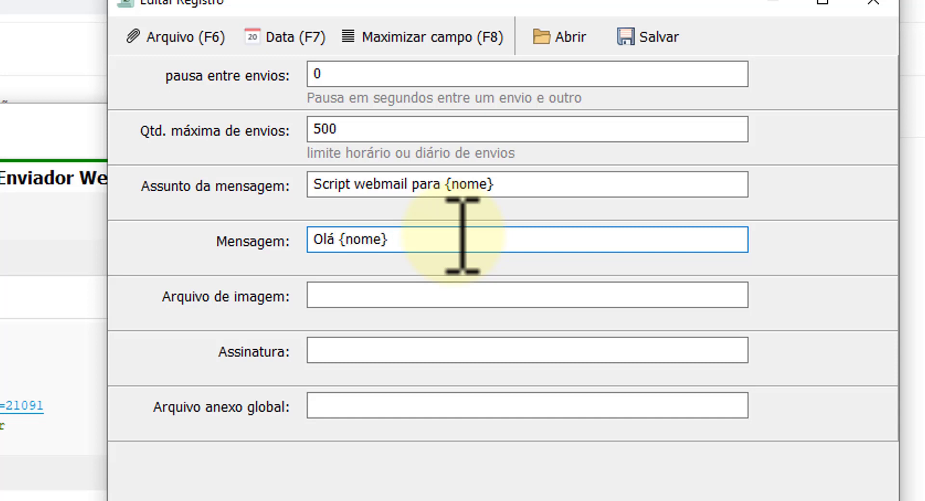
# Add the e-mail and zbot.com.br lines to the message body and choose the image file.
pyautogui.press('Return')
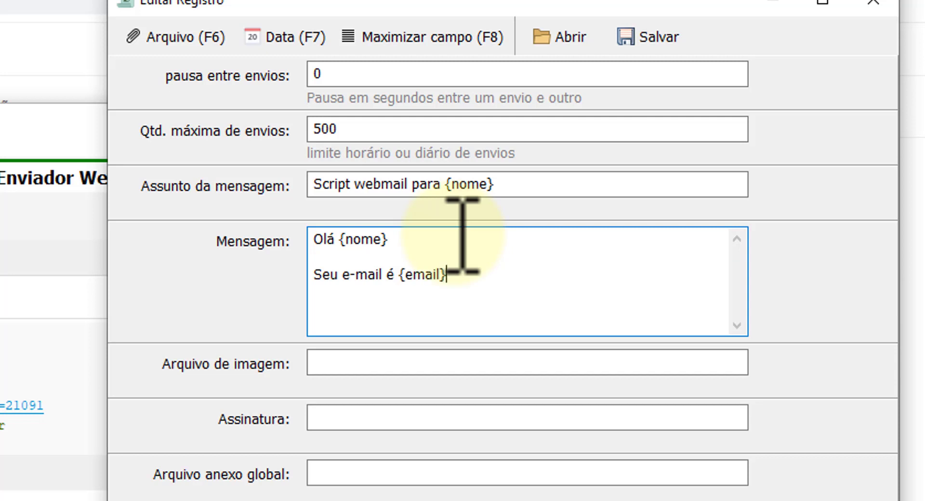
pyautogui.press('Return')
pyautogui.hotkey('ctrl', 'v')
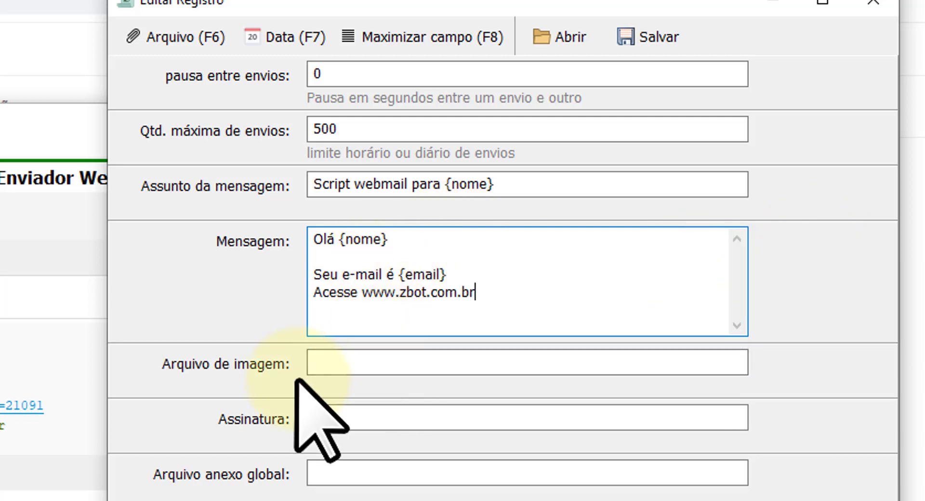
pyautogui.click(340, 360)
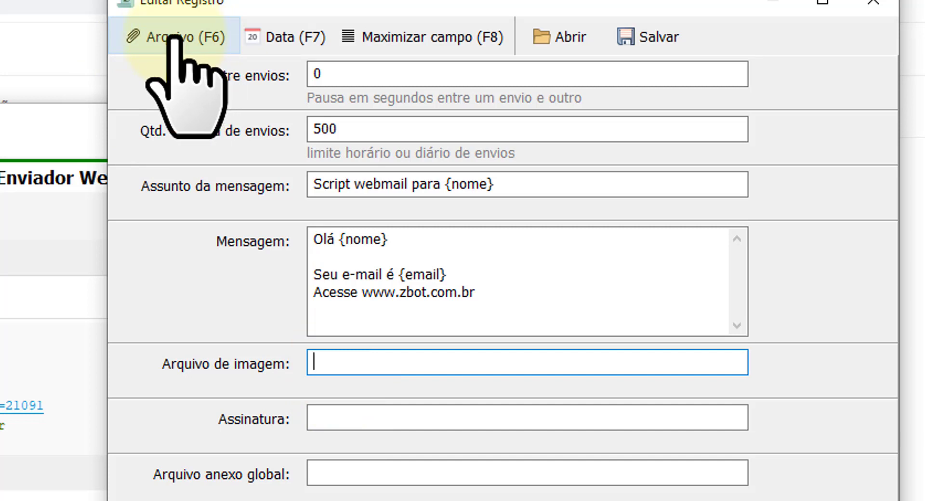
pyautogui.click(174, 39)
pyautogui.click(415, 420)
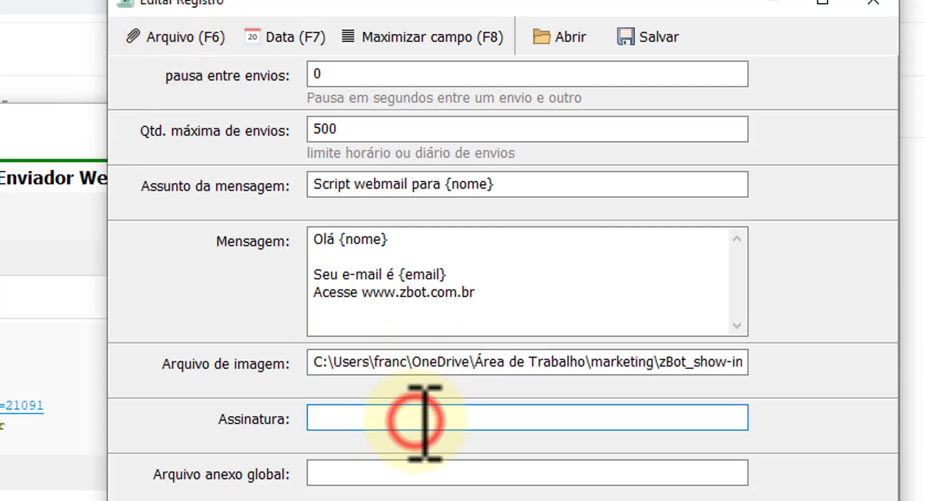
pyautogui.write('Atenciosamente,')
pyautogui.press('Return')
pyautogui.write('LinkWS - www.linkws.com')
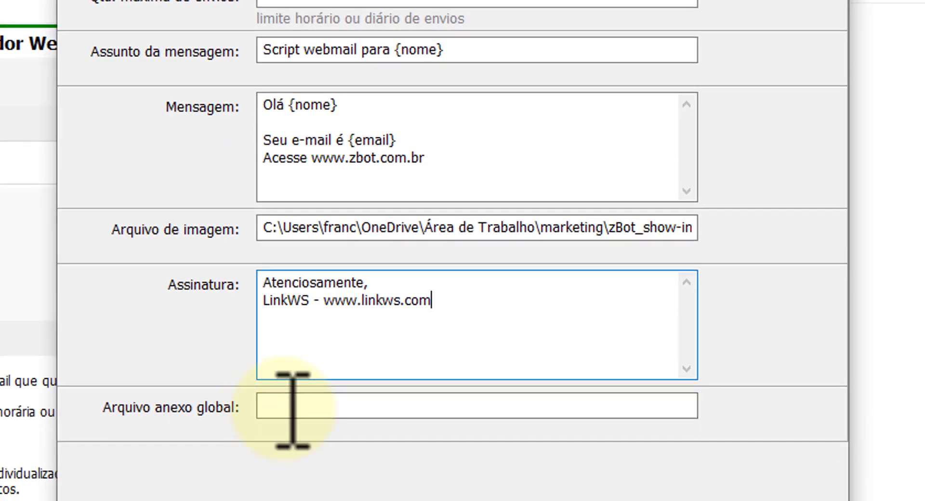
pyautogui.click(289, 408)
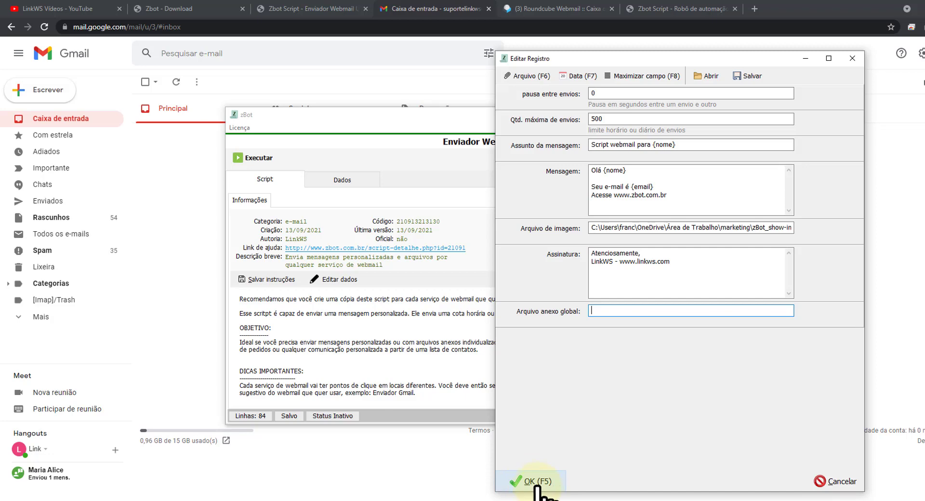
# Confirm the settings to start sending, turn off the Chrome tip, and dismiss both notices.
pyautogui.click(537, 481)
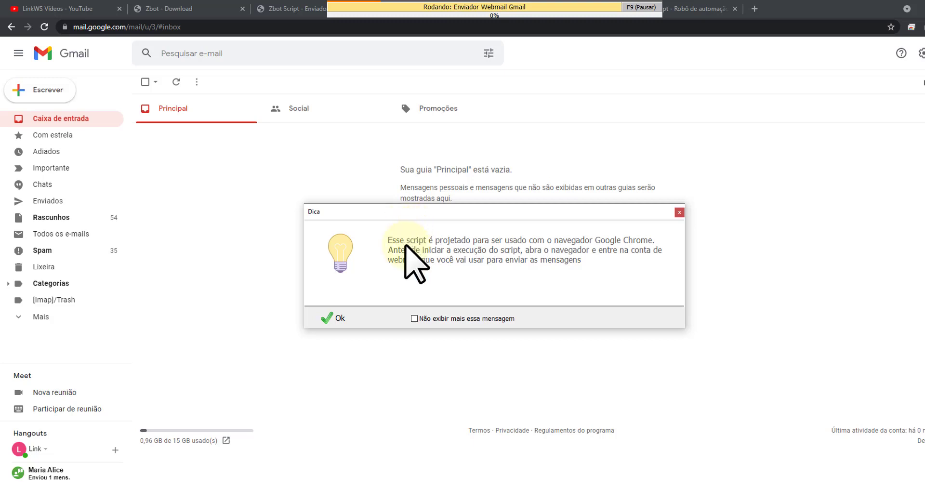
pyautogui.click(423, 318)
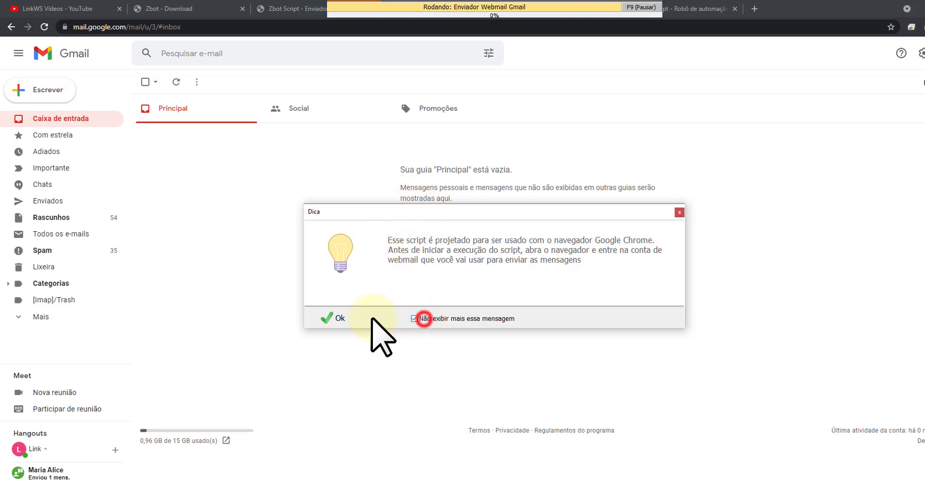
pyautogui.click(334, 318)
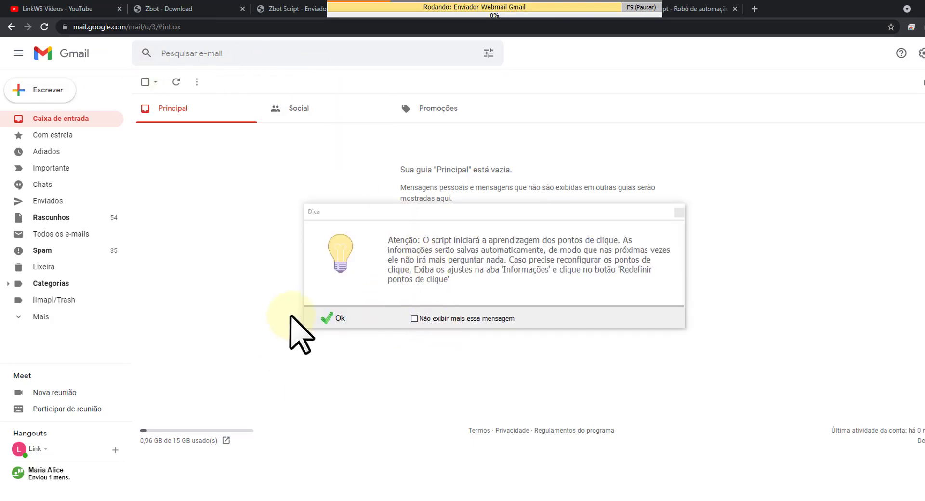
pyautogui.click(334, 318)
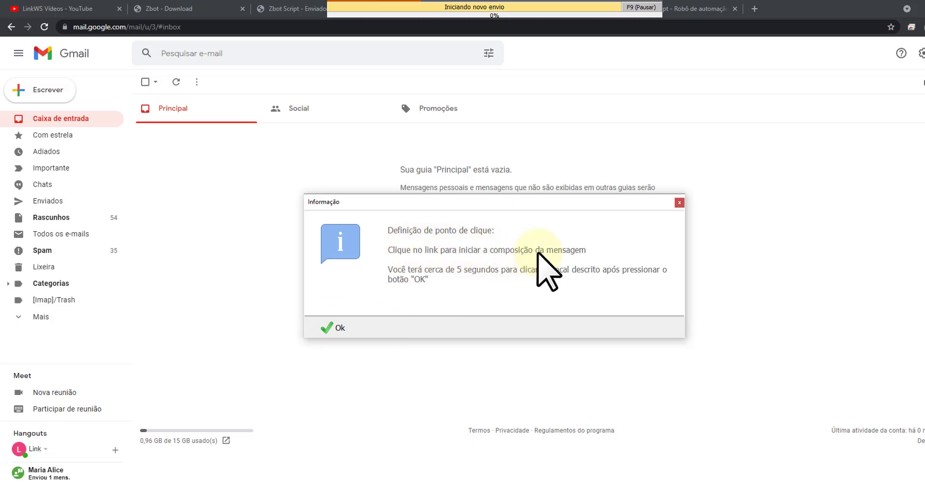
# Teach and confirm the Gmail compose button and recipient field click points.
pyautogui.click(557, 249)
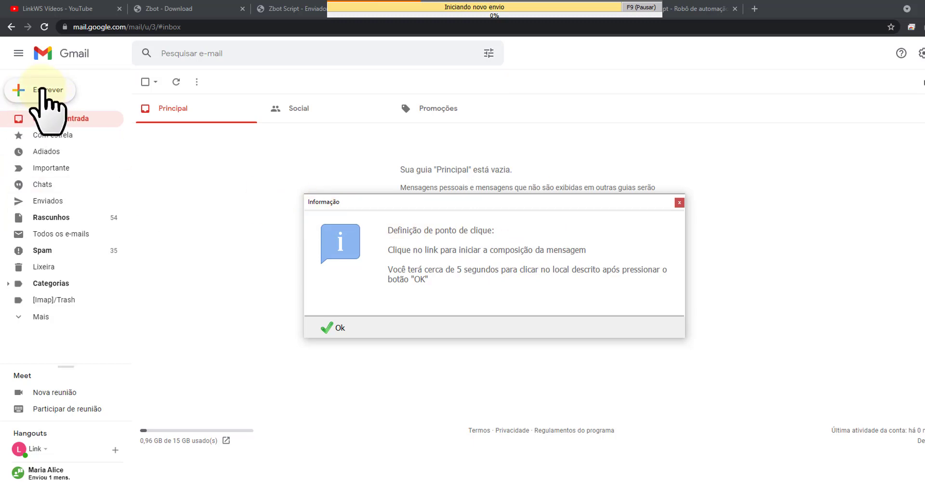
pyautogui.click(337, 321)
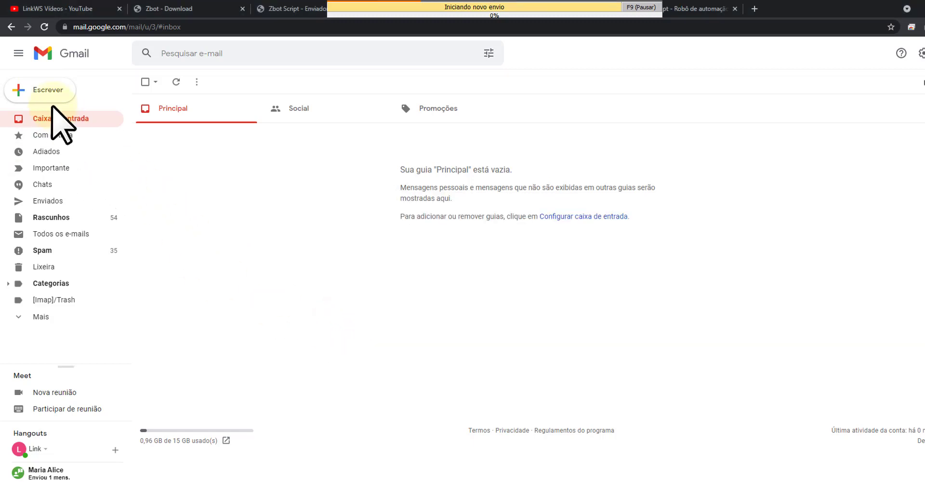
pyautogui.click(44, 88)
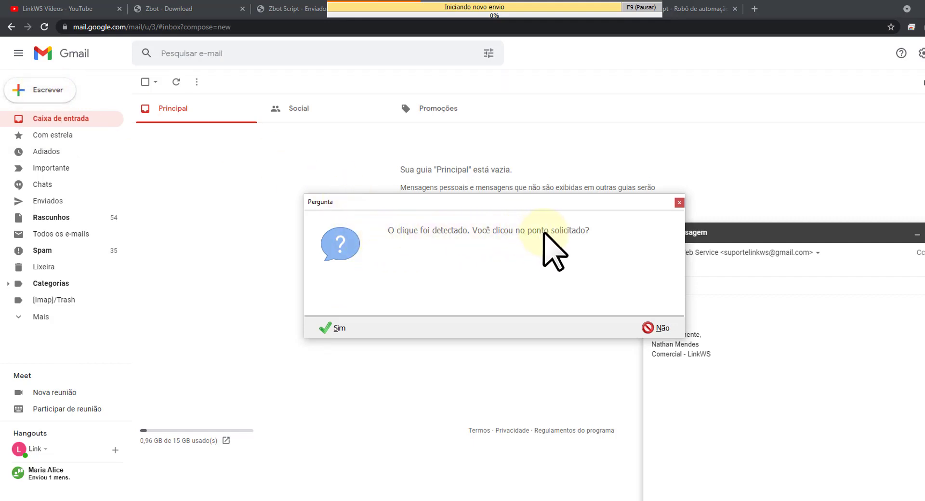
pyautogui.click(330, 321)
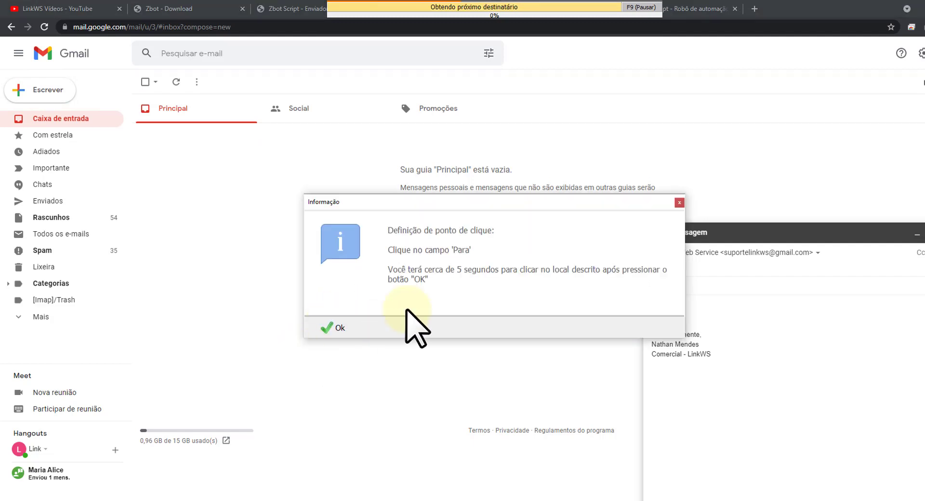
pyautogui.click(332, 327)
pyautogui.click(697, 269)
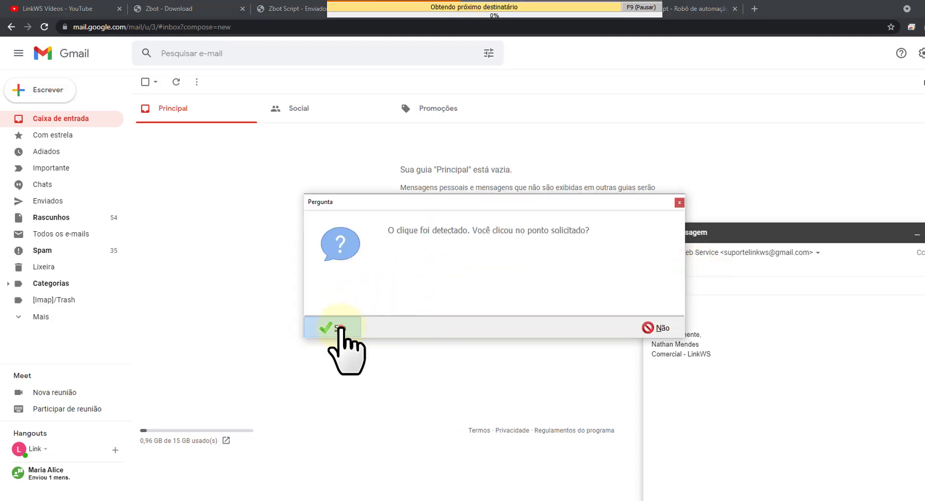
pyautogui.click(339, 328)
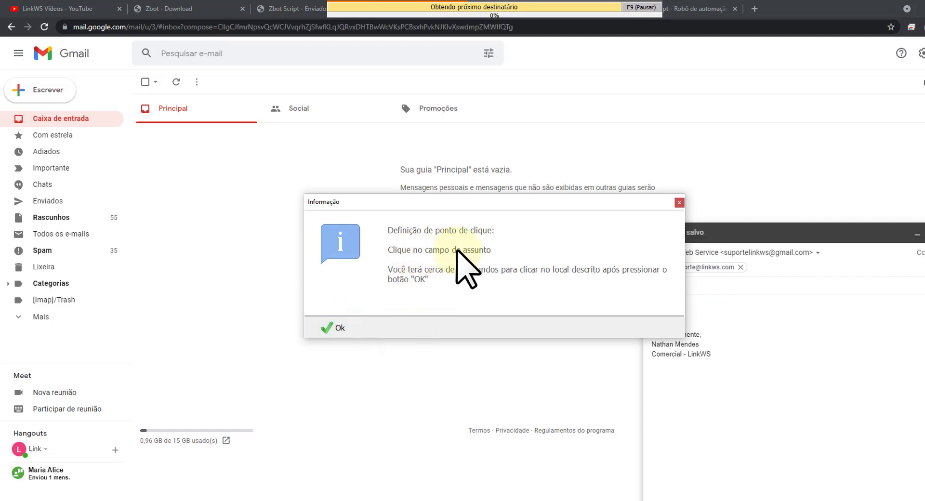
# Teach the subject and body click points, then paste the promo image into the body.
pyautogui.click(338, 328)
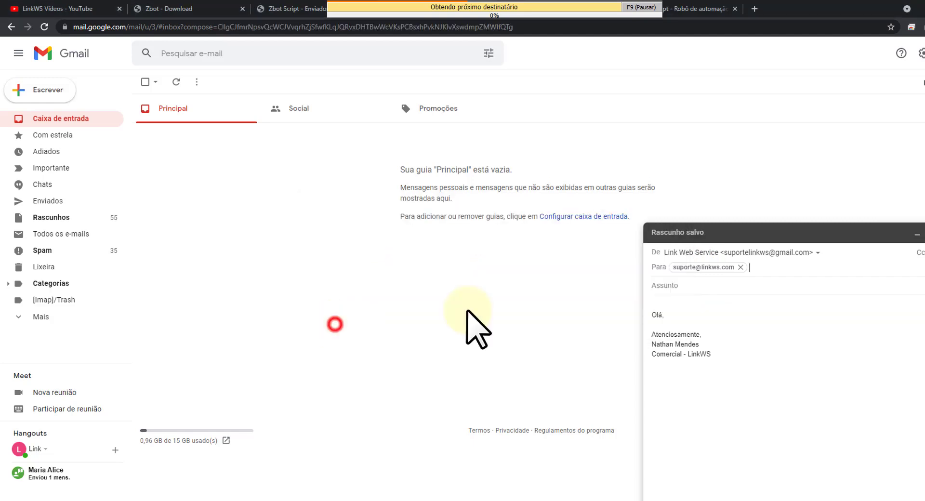
pyautogui.click(703, 287)
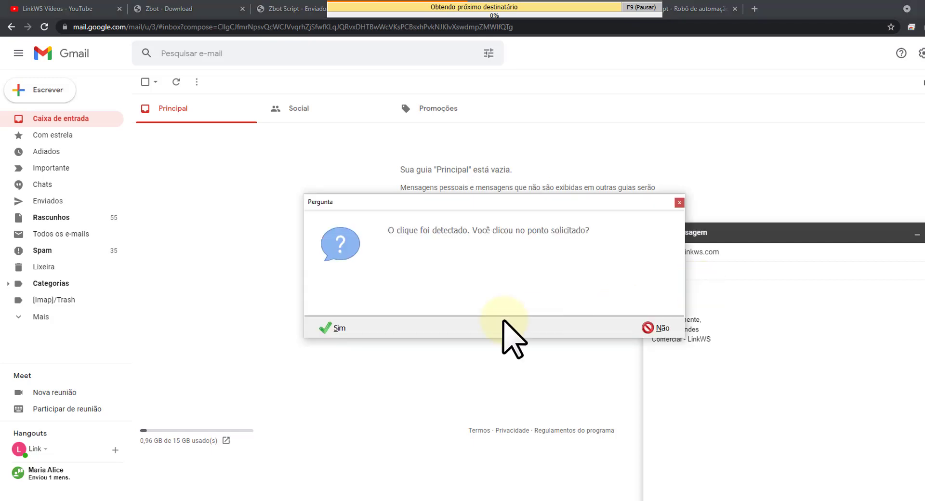
pyautogui.click(339, 331)
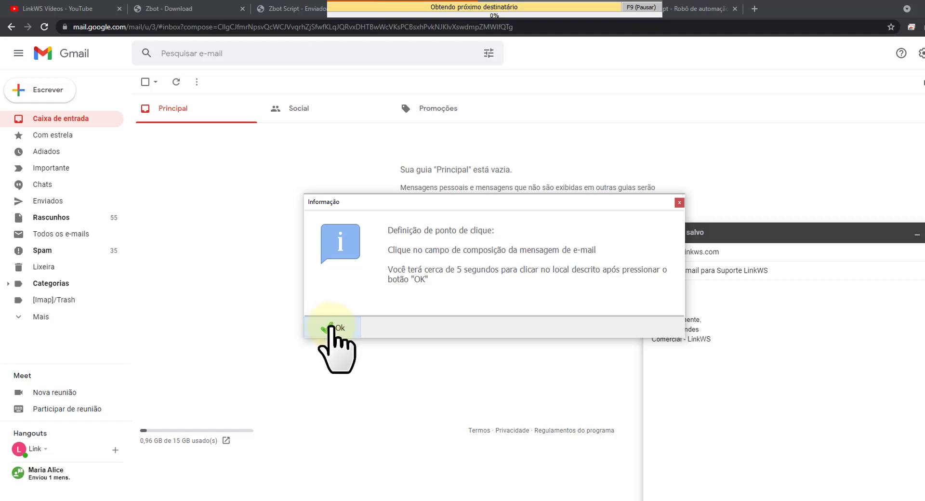
pyautogui.click(331, 326)
pyautogui.click(689, 286)
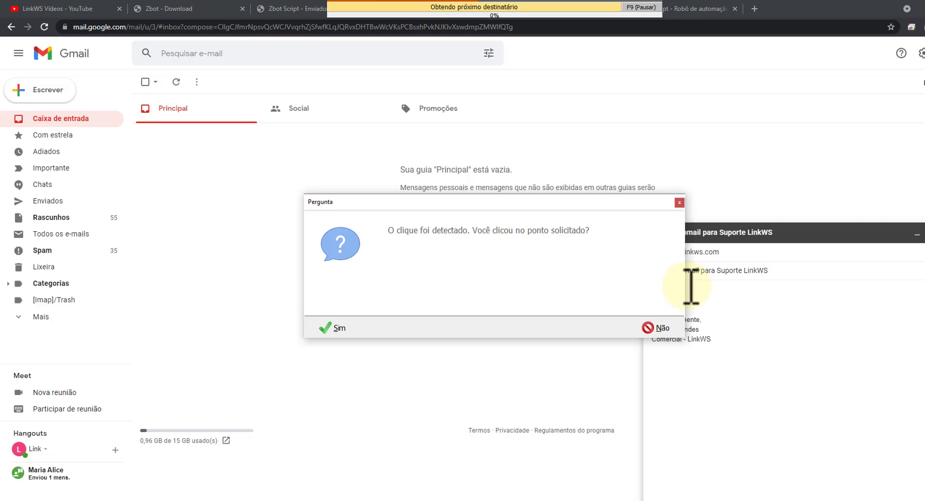
pyautogui.click(326, 329)
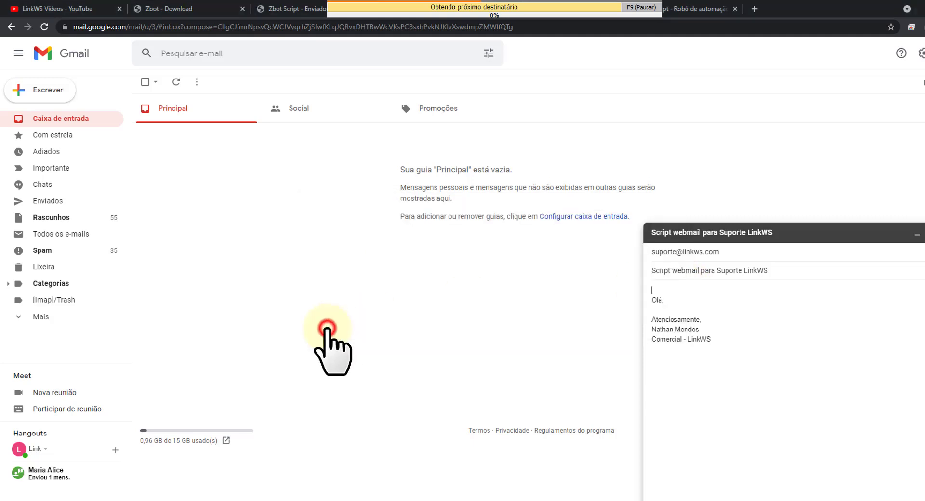
pyautogui.press('Return')
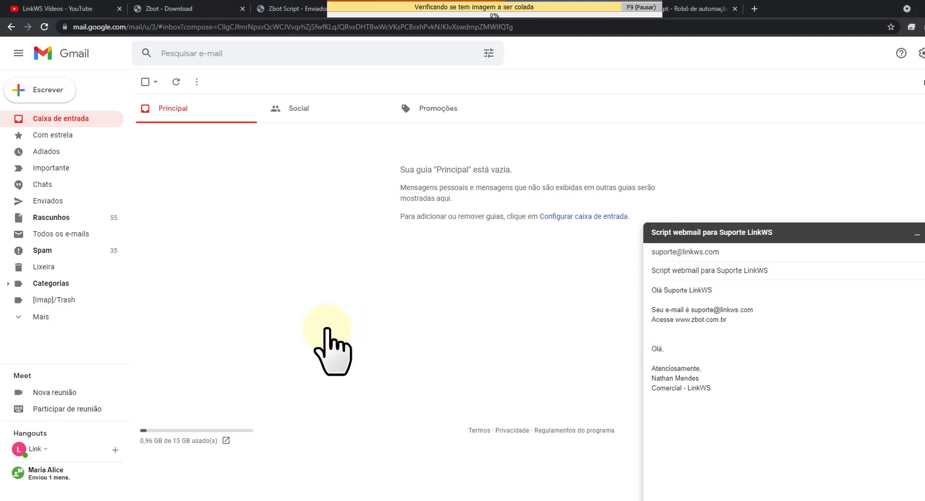
pyautogui.hotkey('ctrl', 'v')
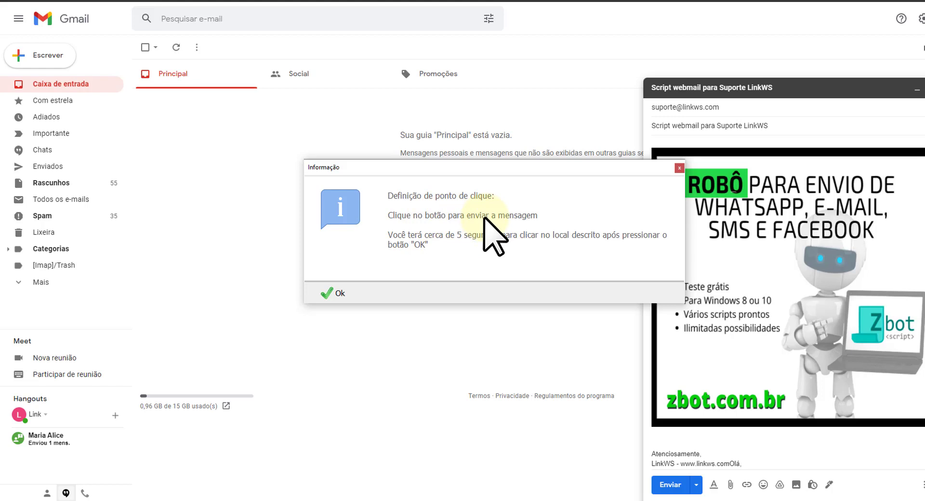
# Record Gmail's Enviar button as the send click point and confirm it.
pyautogui.click(339, 289)
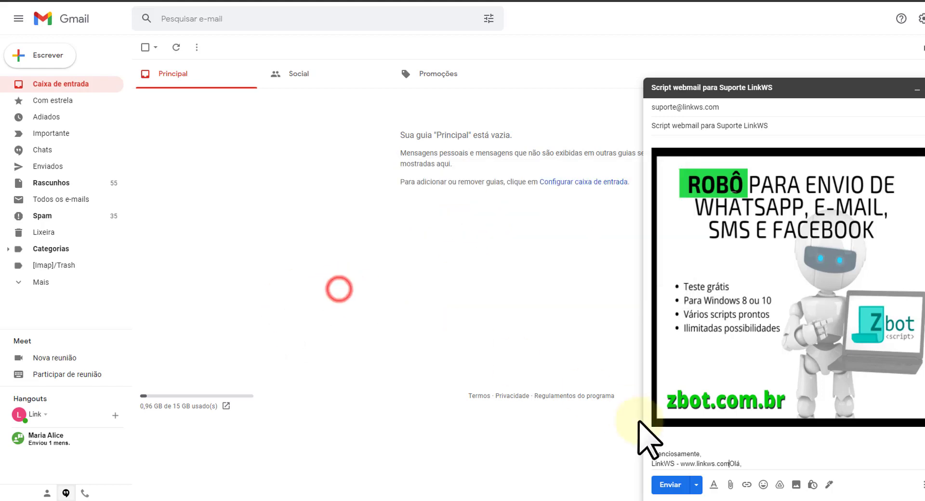
pyautogui.click(670, 485)
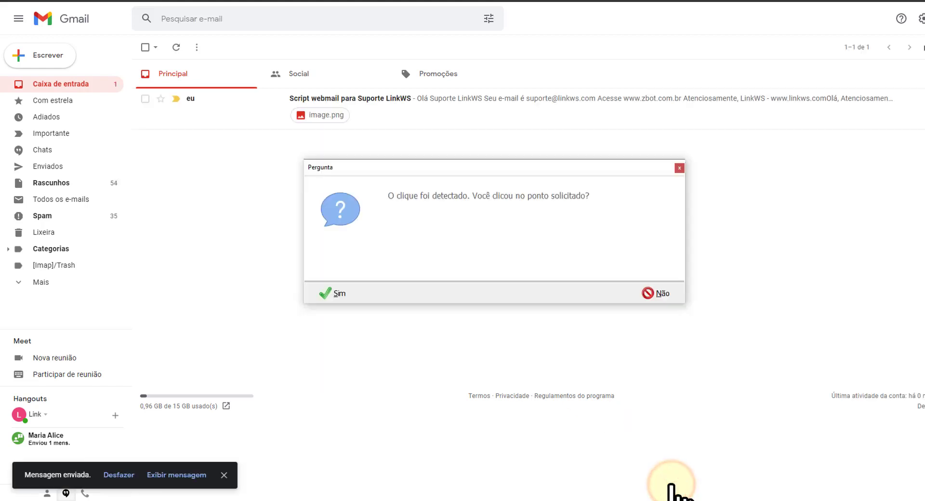
pyautogui.click(337, 284)
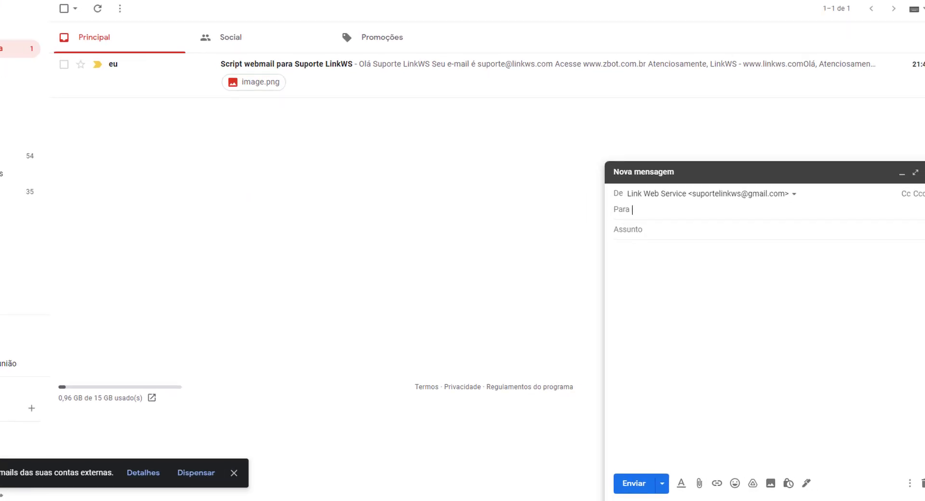
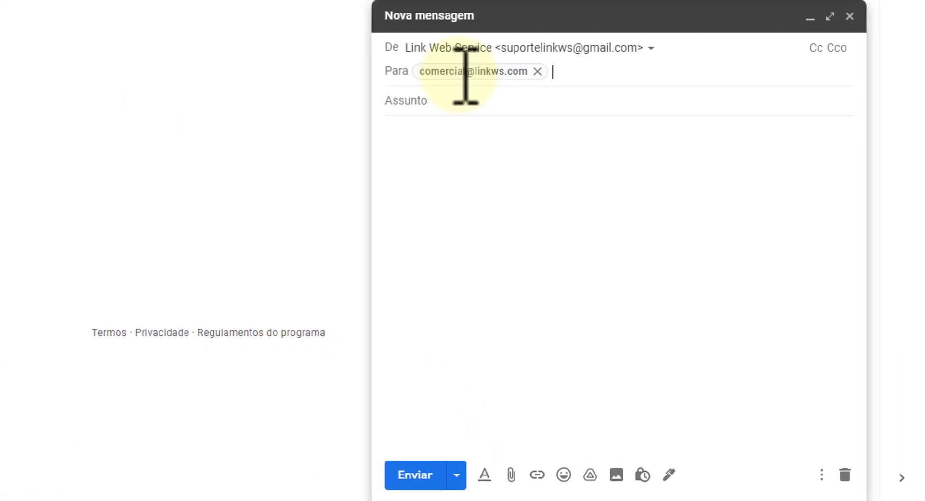
# Send the Comercial LinkWS email, subject 'Script webmail para Comercial LinkWS', with the pasted text and promo image.
pyautogui.press('Tab')
pyautogui.write('Script webmail para Comercial LinkWS')
pyautogui.click(440, 101)
pyautogui.hotkey('ctrl', 'v')
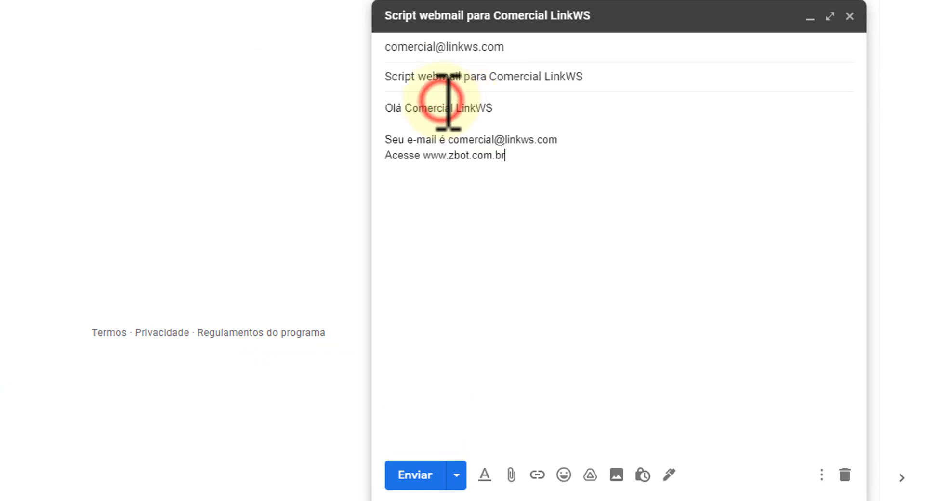
pyautogui.press('Return')
pyautogui.press('Return')
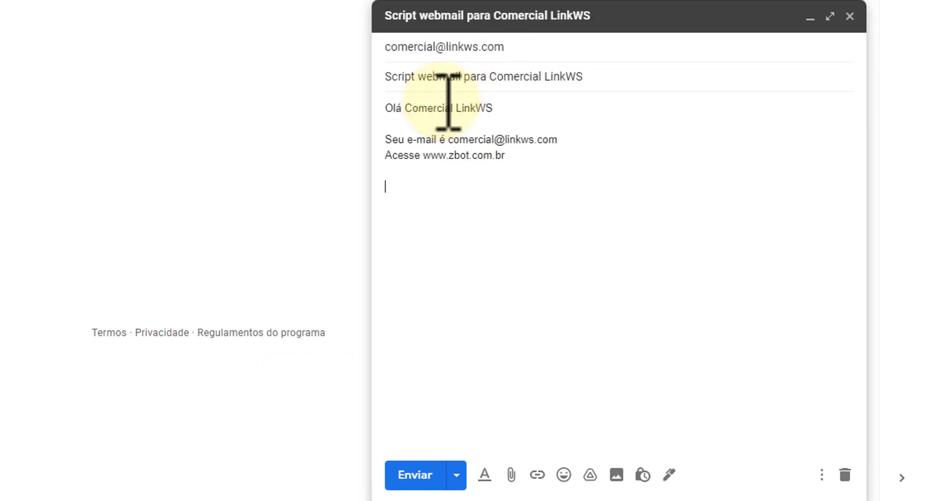
pyautogui.hotkey('ctrl', 'v')
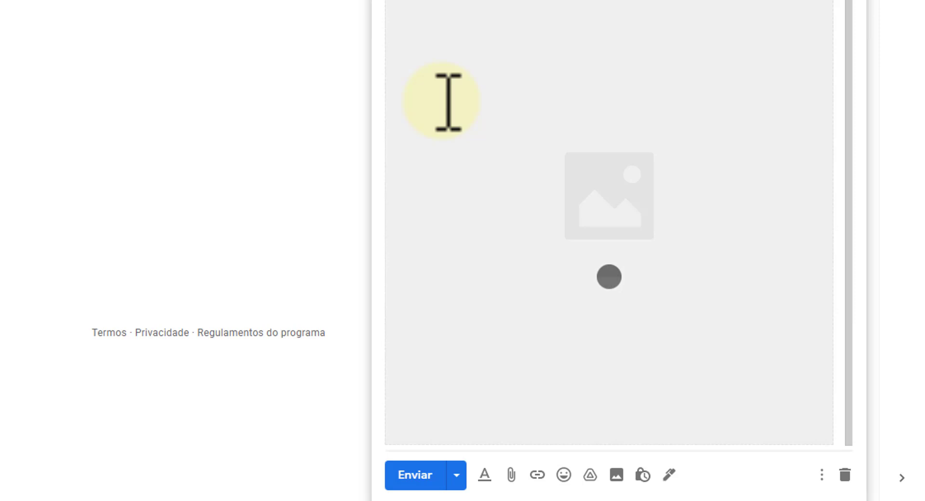
pyautogui.scroll(-2, 448, 101)
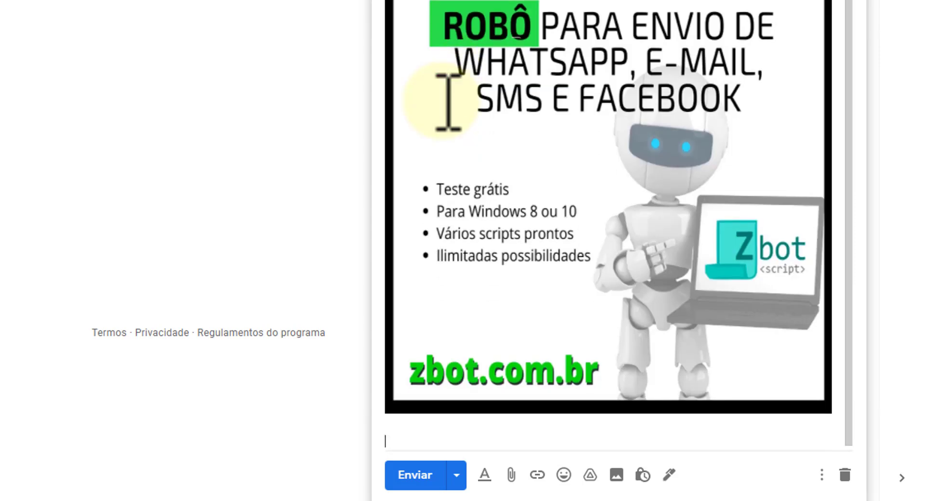
pyautogui.click(415, 475)
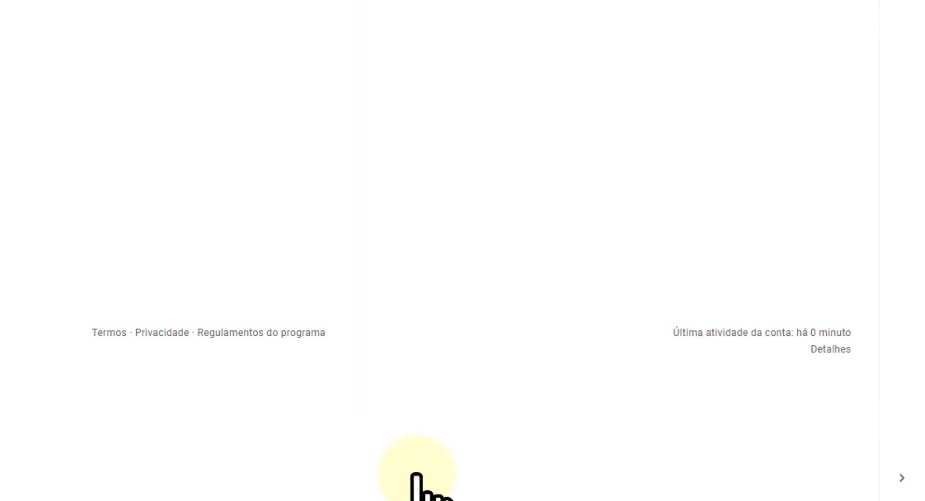
# Compose and send the next personalized email with the pasted subject, greeting and image, then acknowledge 'Script finalizado'.
pyautogui.press('c')
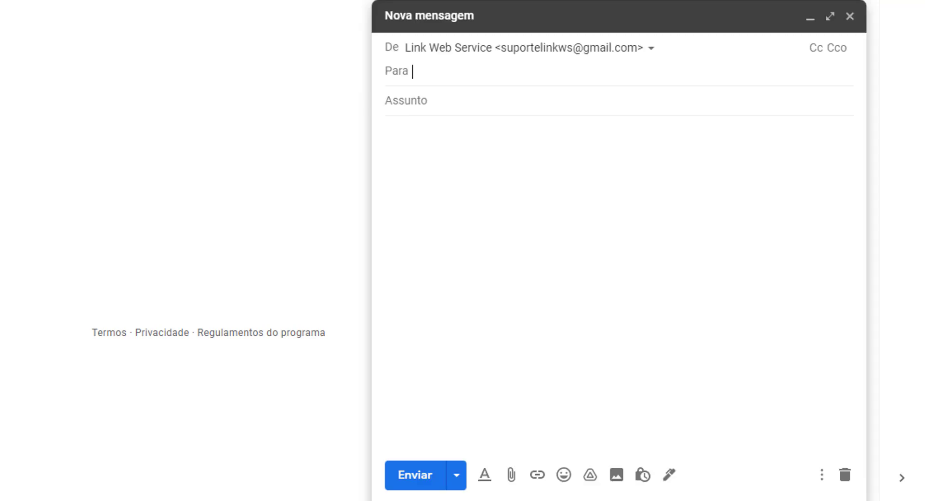
pyautogui.click(467, 83)
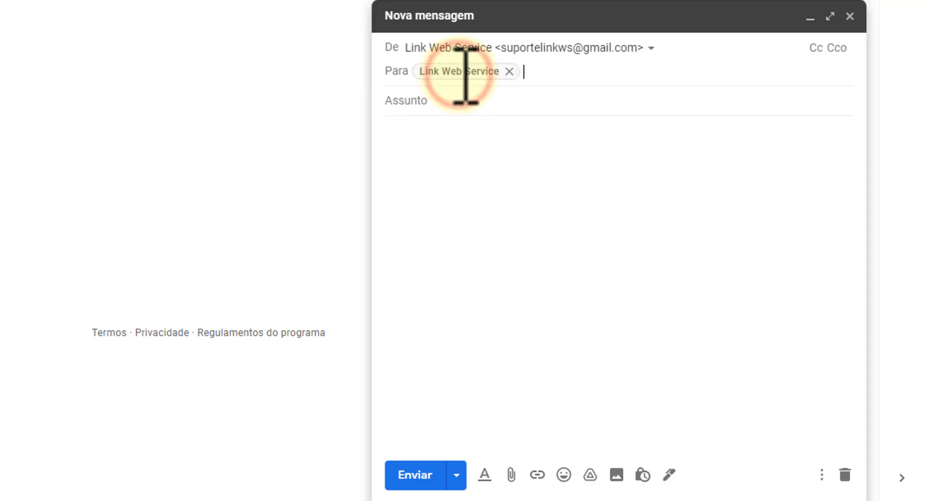
pyautogui.click(466, 103)
pyautogui.write('Script webmail para Suporte LinkWS Gmail')
pyautogui.click(446, 101)
pyautogui.hotkey('ctrl', 'v')
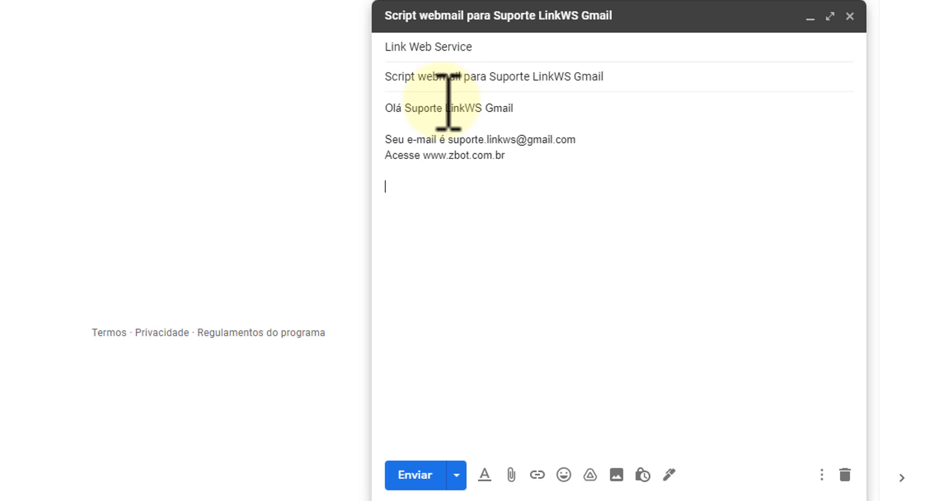
pyautogui.hotkey('ctrl', 'v')
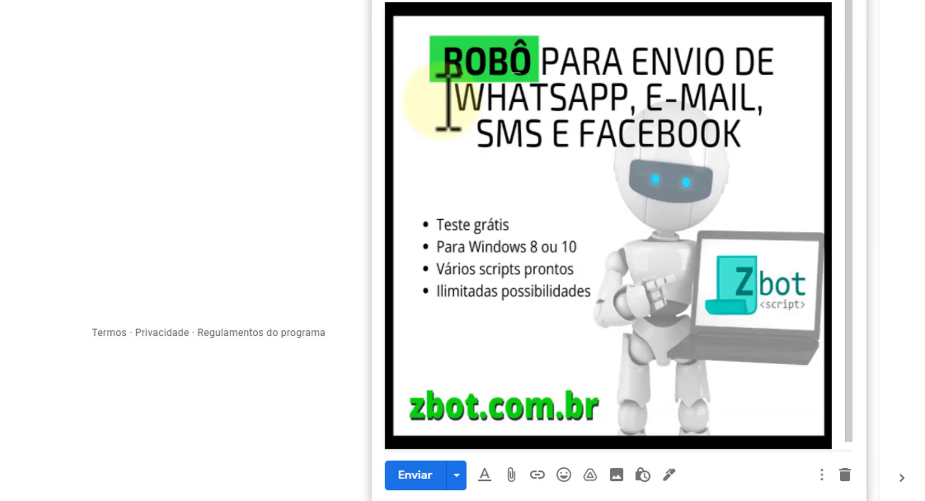
pyautogui.scroll(-3, 448, 101)
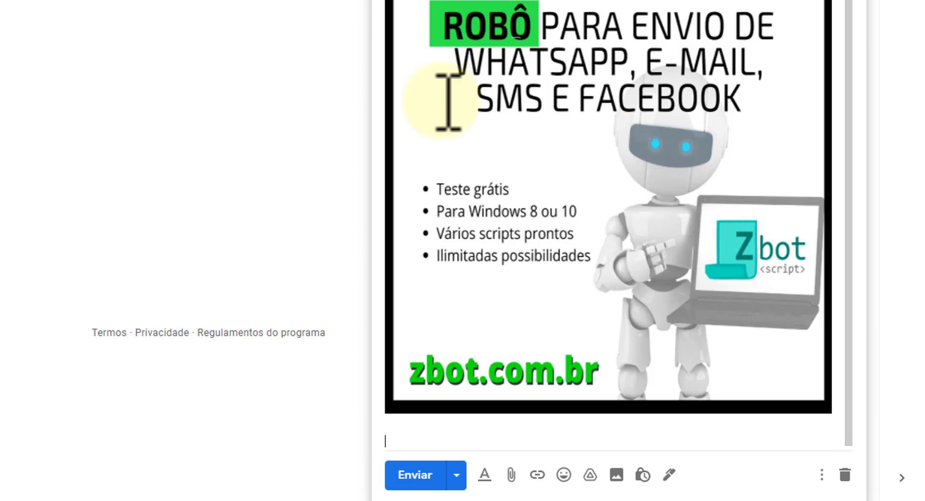
pyautogui.click(423, 475)
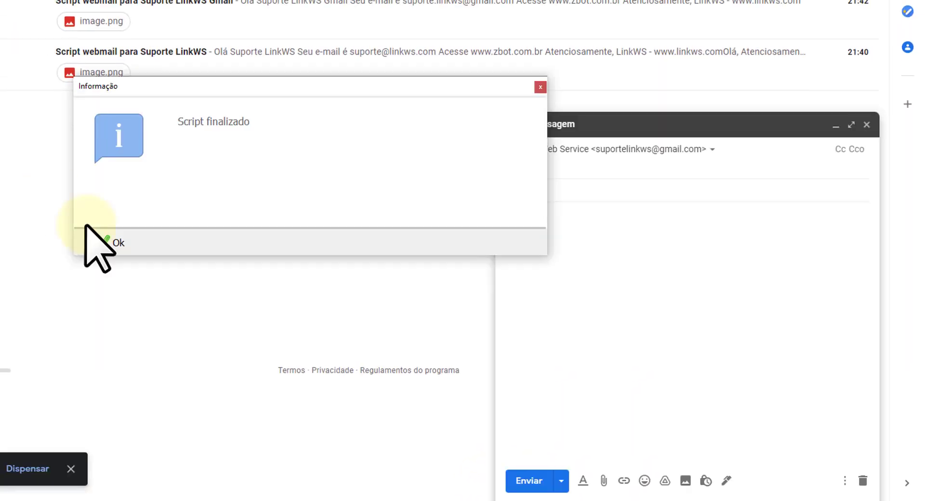
pyautogui.click(102, 242)
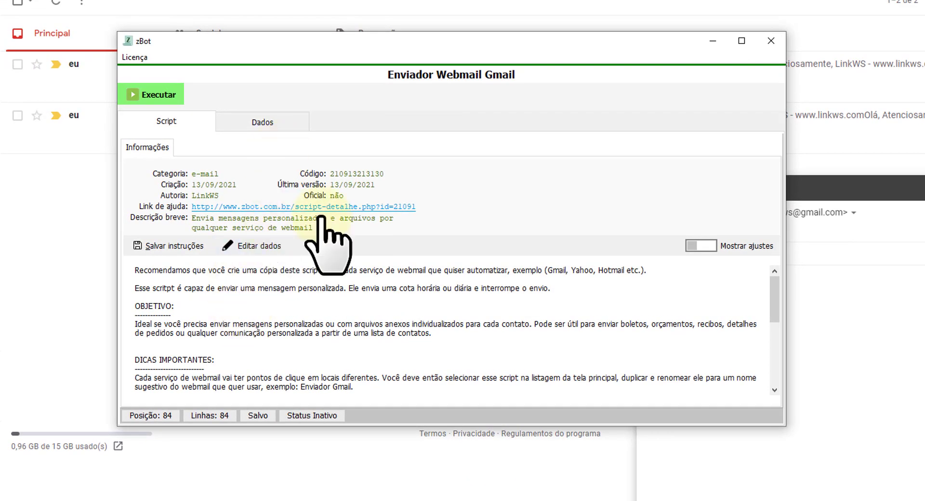
# Show the Dados table and add a fourth test row holding another pasted email address.
pyautogui.click(250, 124)
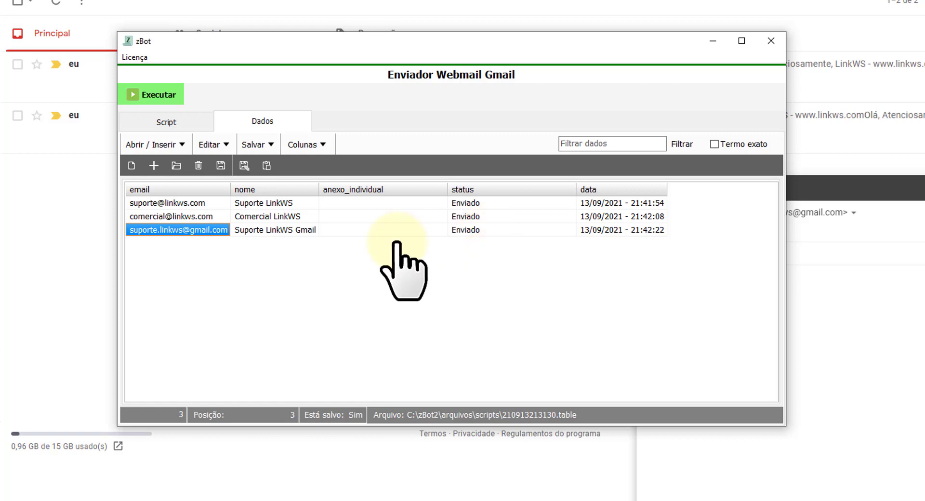
pyautogui.press('Down')
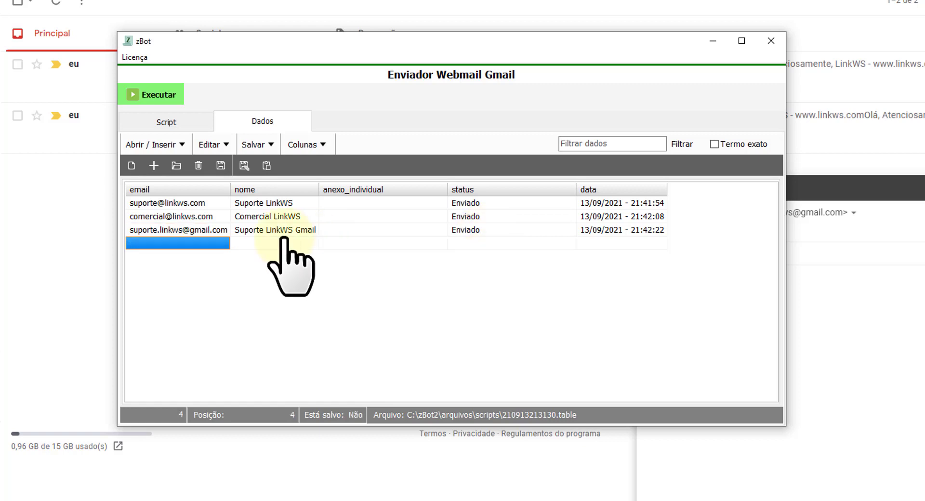
pyautogui.hotkey('ctrl', 'v')
pyautogui.press('Up')
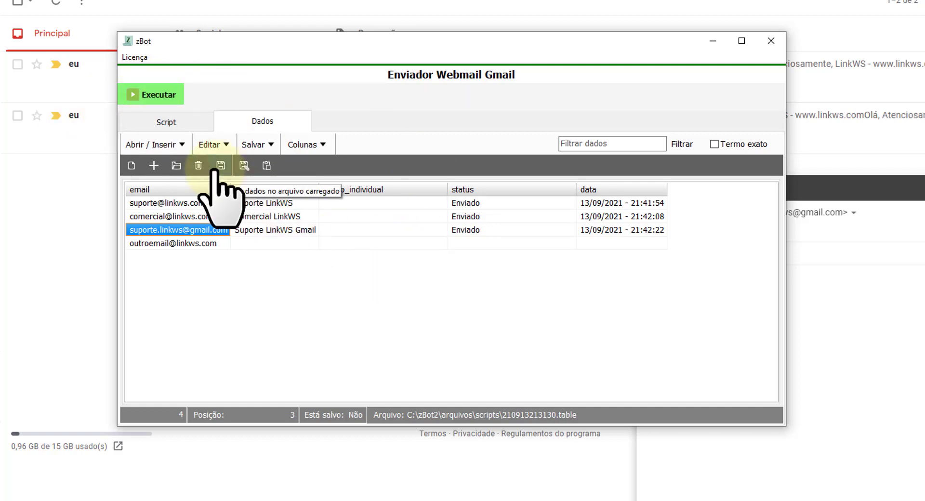
# Delete the added fourth row, leaving the three Enviado contacts.
pyautogui.click(192, 242)
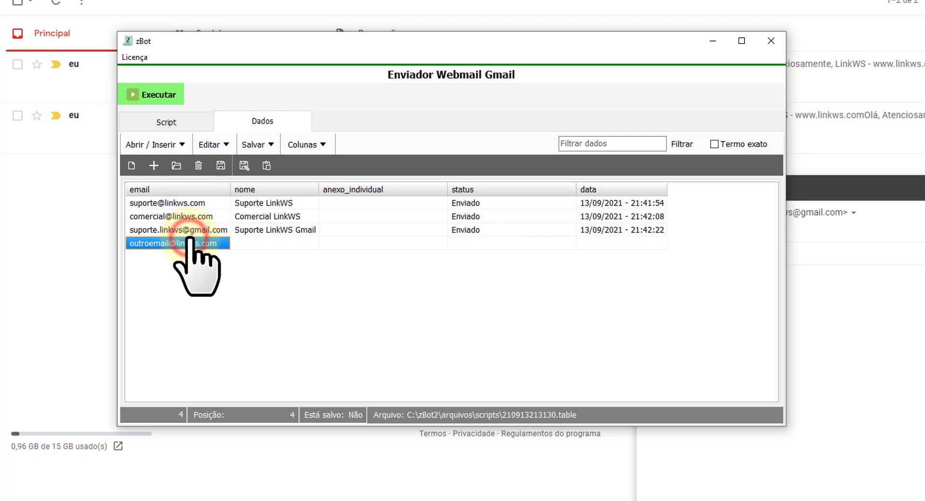
pyautogui.click(472, 245)
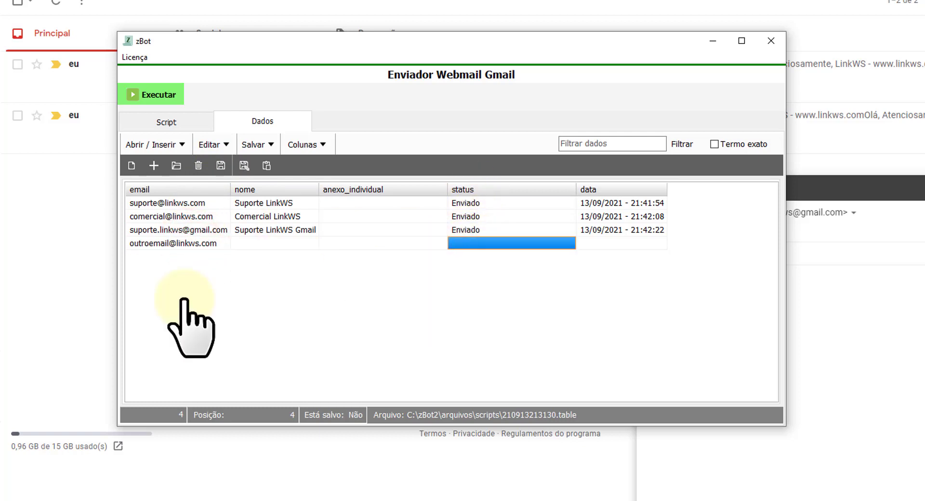
pyautogui.click(244, 217)
pyautogui.click(245, 242)
pyautogui.press('Delete')
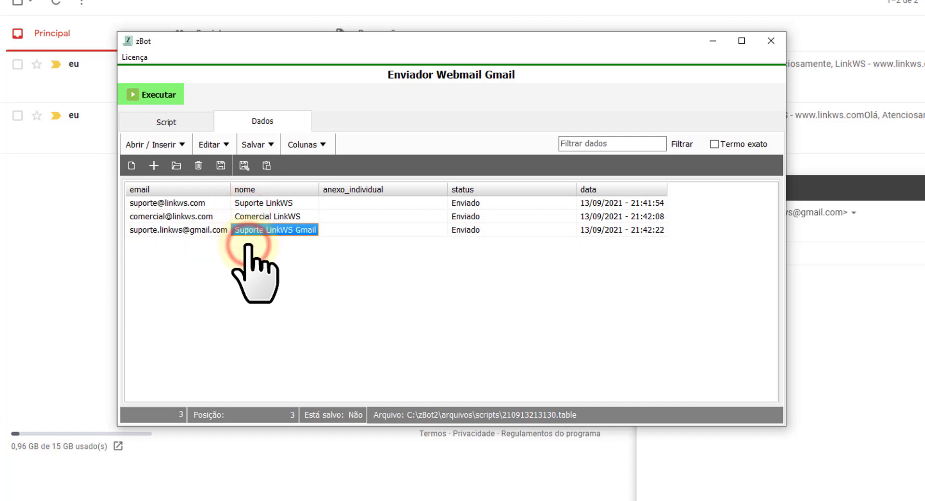
# Wipe all Enviado values from the status column using 'Excluir dados desta coluna', confirmed with Sim.
pyautogui.rightClick(478, 191)
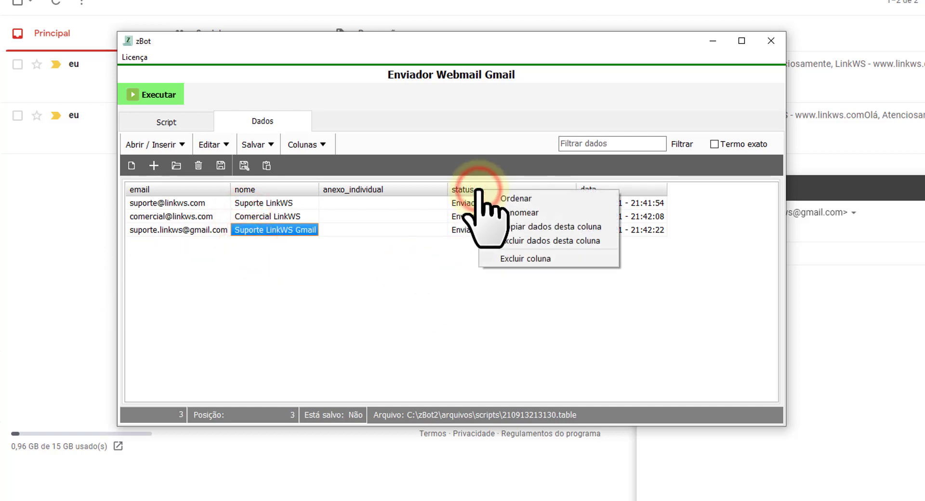
pyautogui.click(530, 240)
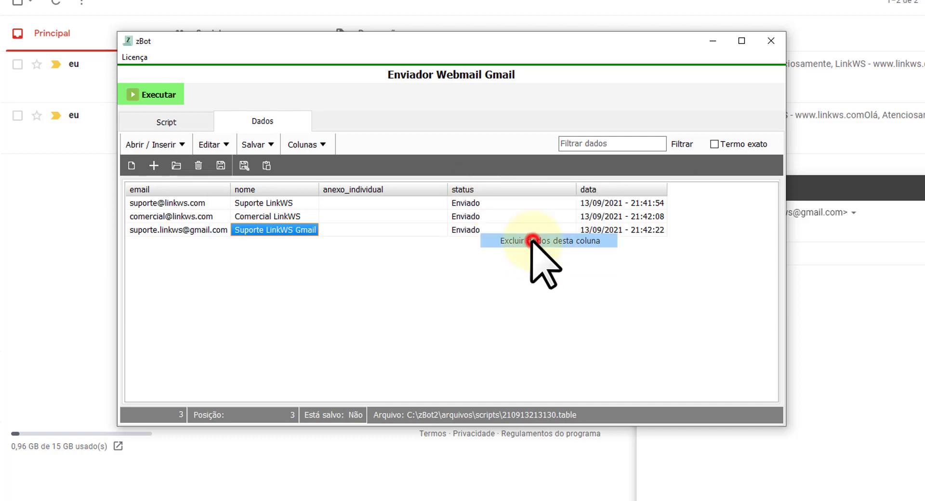
pyautogui.click(258, 306)
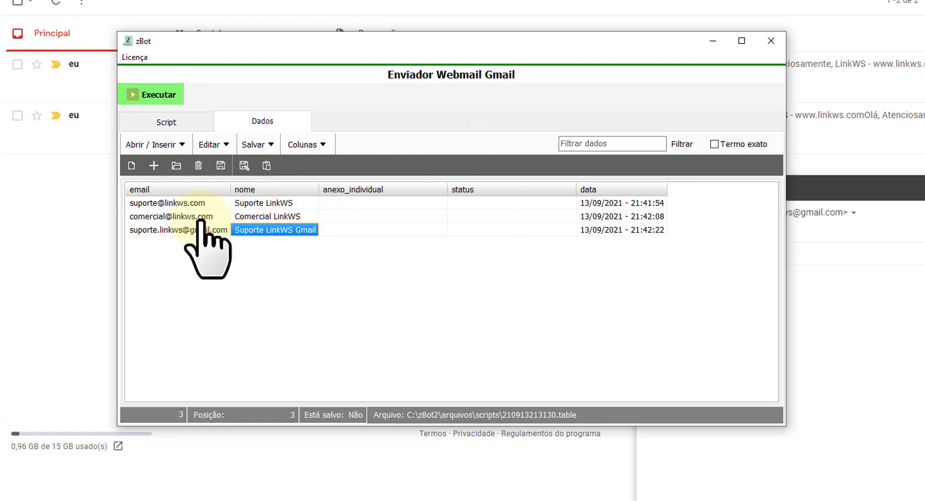
pyautogui.click(355, 216)
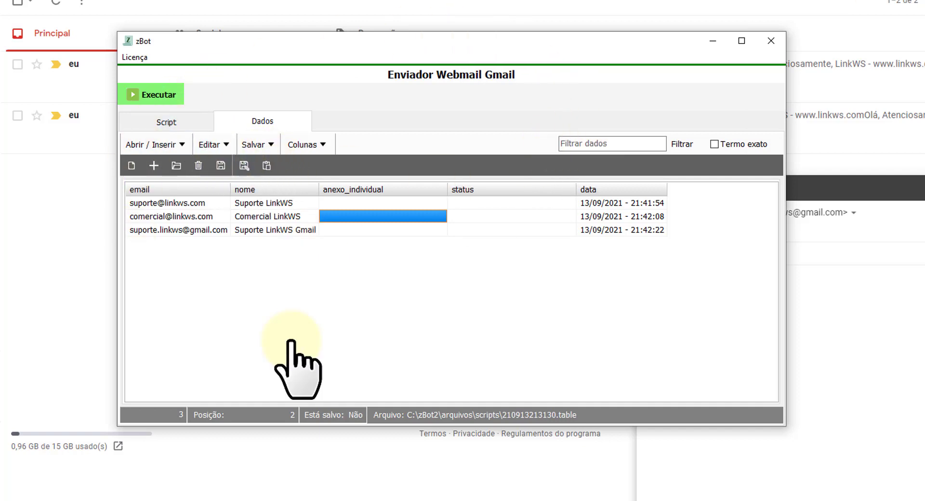
# Set row 2's anexo_individual to the desktop Boleto.pdf path and widen that column to show it.
pyautogui.click(212, 144)
pyautogui.click(284, 192)
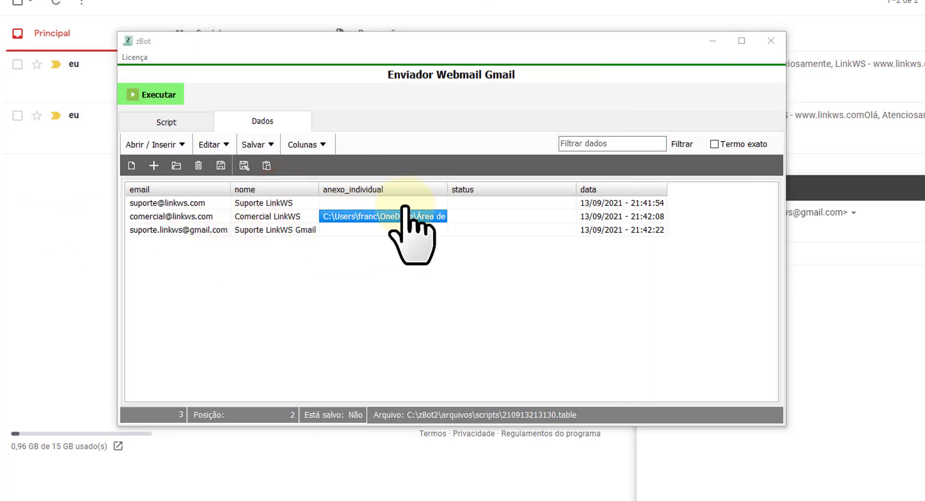
pyautogui.moveTo(446, 189); pyautogui.dragTo(520, 190)
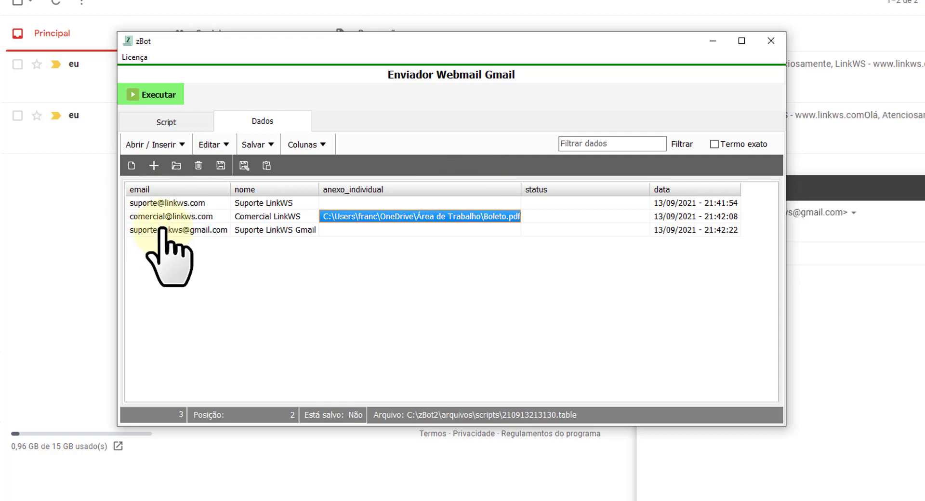
pyautogui.click(166, 229)
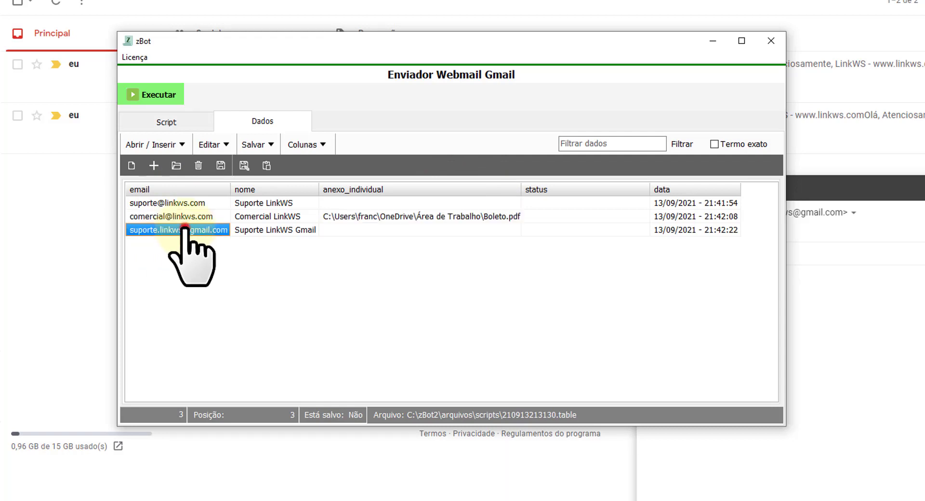
pyautogui.click(179, 216)
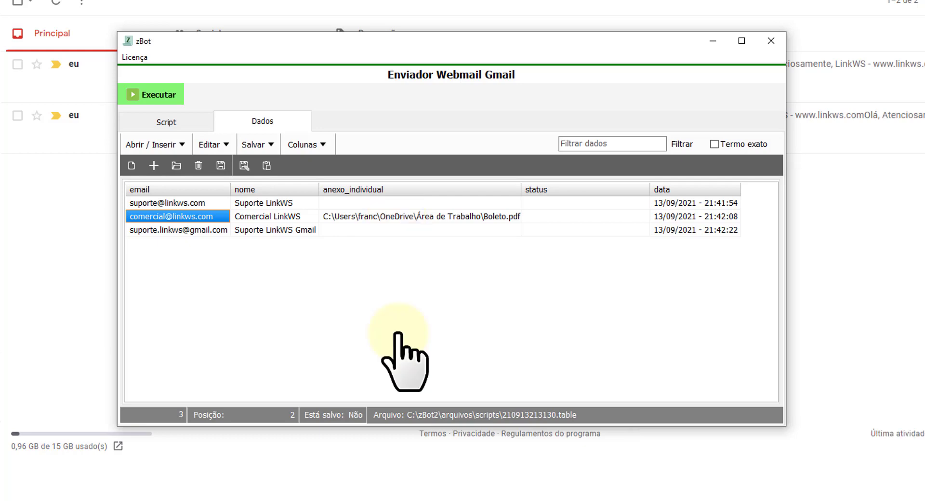
# Save the Editar Registro run settings as 'dados webmail' and close the window.
pyautogui.click(155, 95)
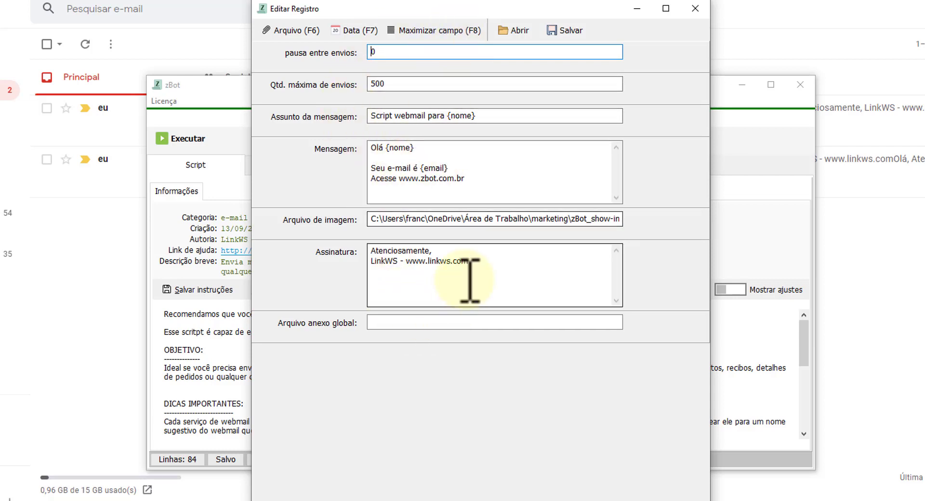
pyautogui.click(565, 31)
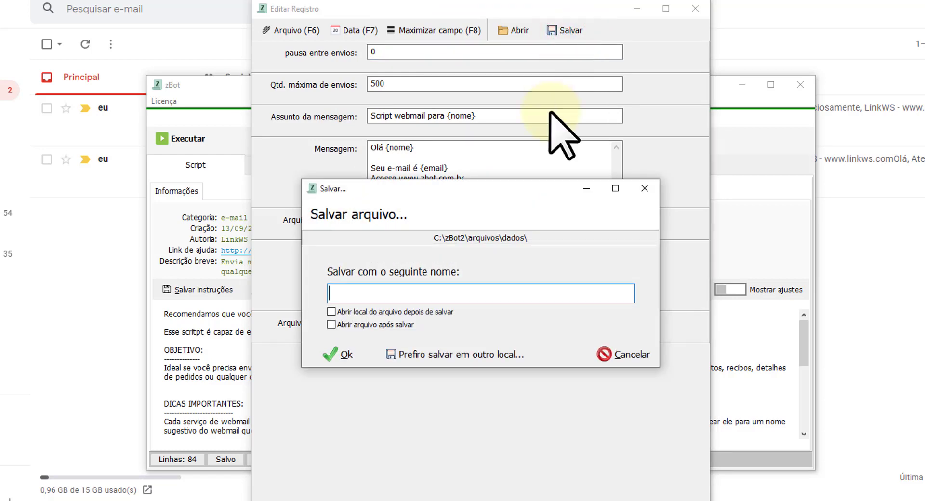
pyautogui.write('dados webmail')
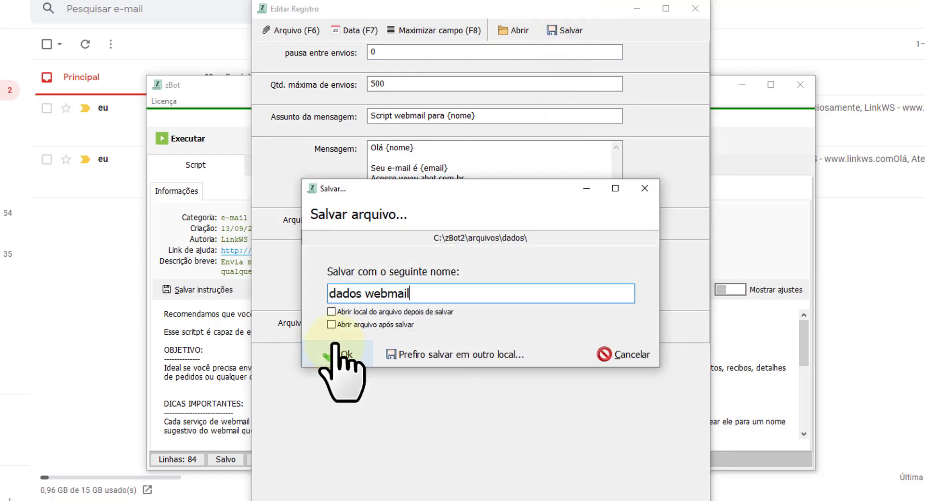
pyautogui.click(338, 346)
pyautogui.click(272, 351)
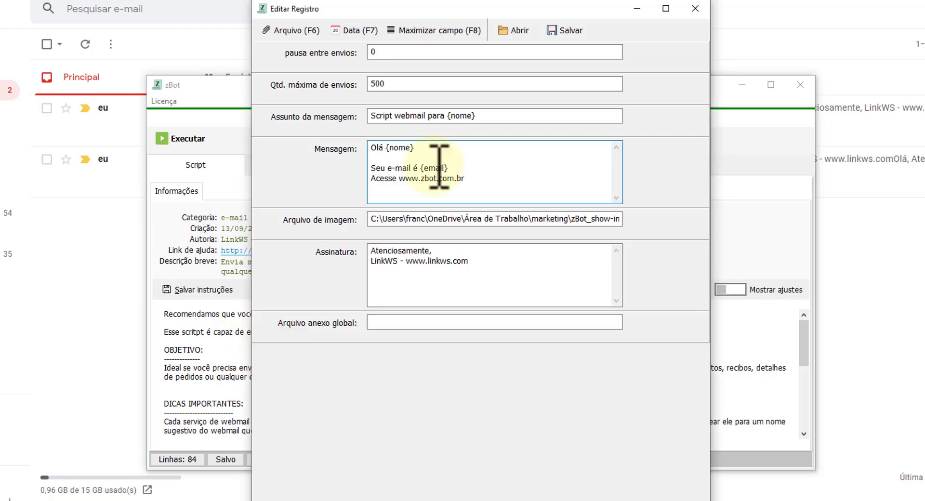
pyautogui.click(440, 181)
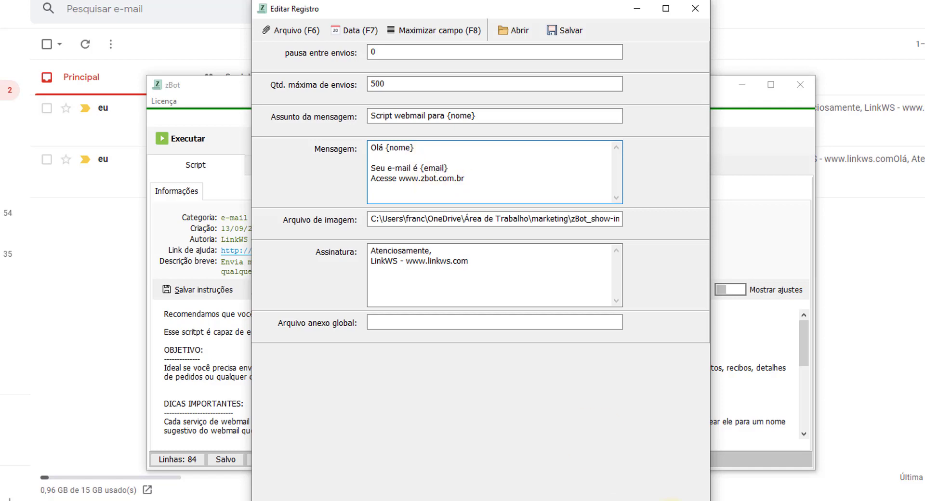
pyautogui.press('Escape')
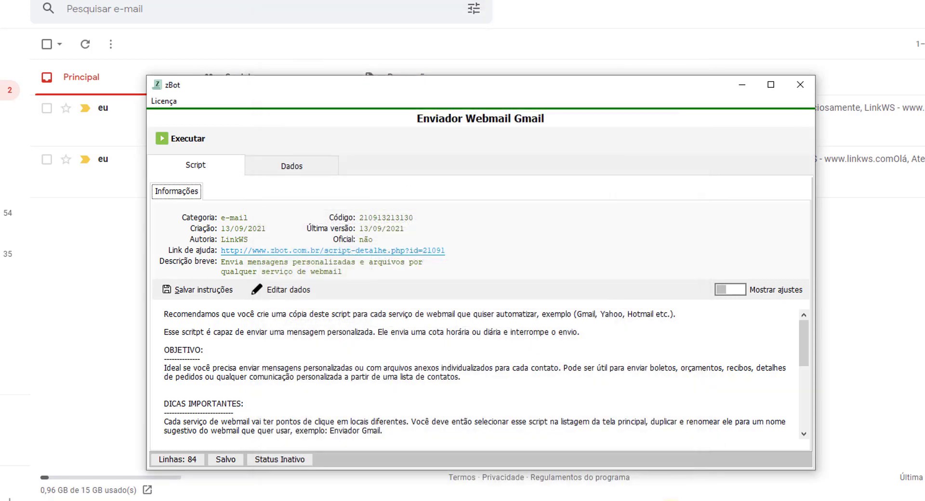
# Insert a new column in the recipient table and name it 'código'.
pyautogui.click(308, 171)
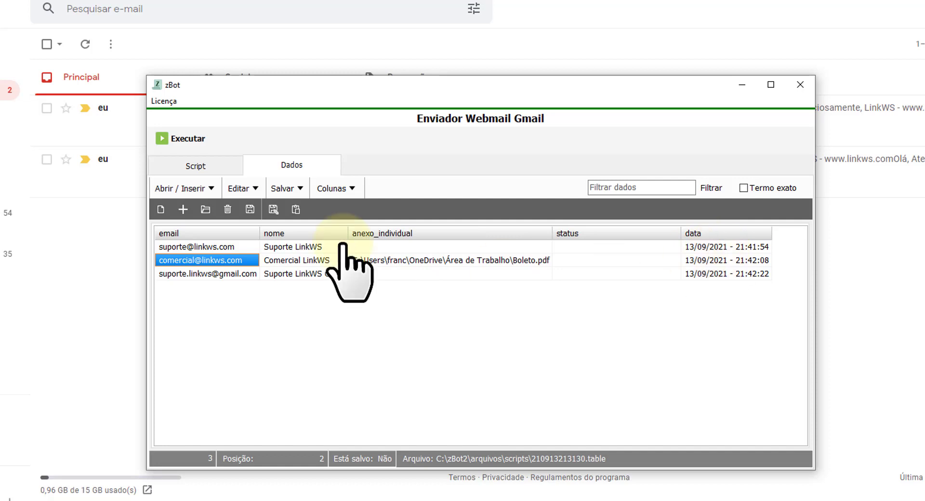
pyautogui.click(335, 188)
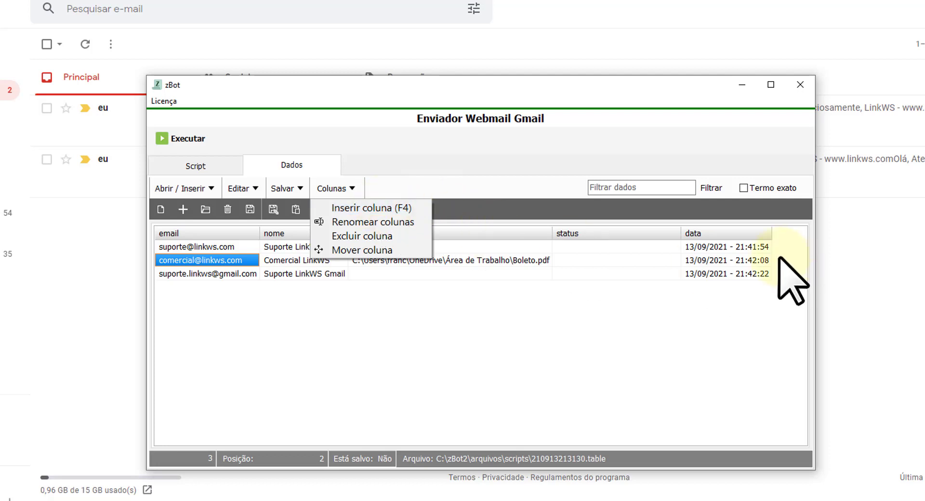
pyautogui.click(726, 249)
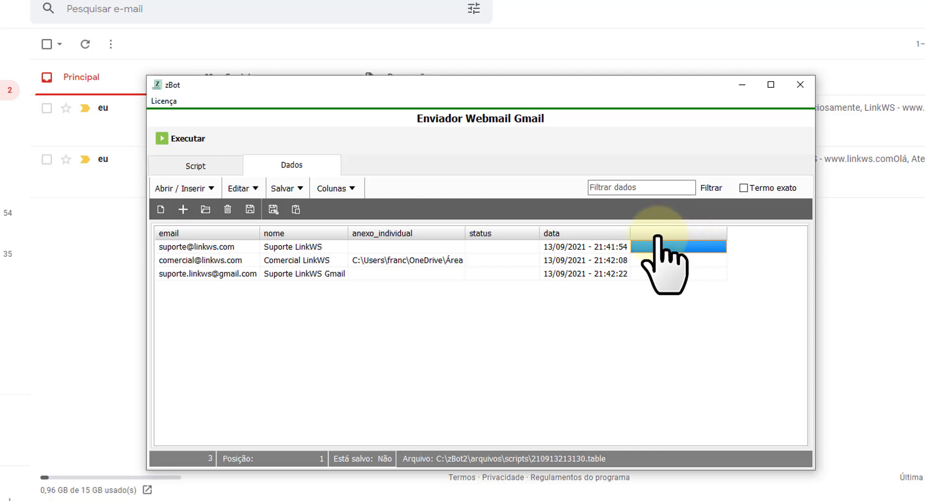
pyautogui.doubleClick(679, 232)
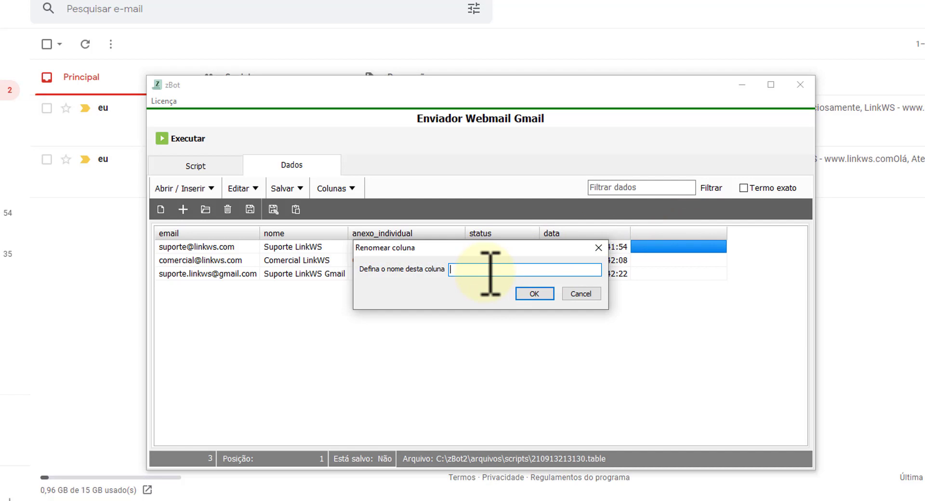
pyautogui.write('código')
pyautogui.click(523, 292)
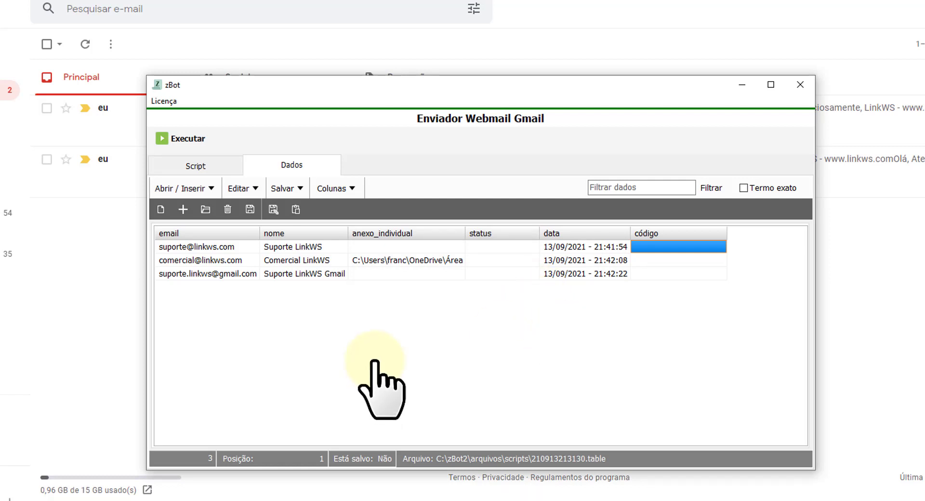
# Enter the códigos 1515, 36565 and 4654 for rows 1 to 3.
pyautogui.write('1515')
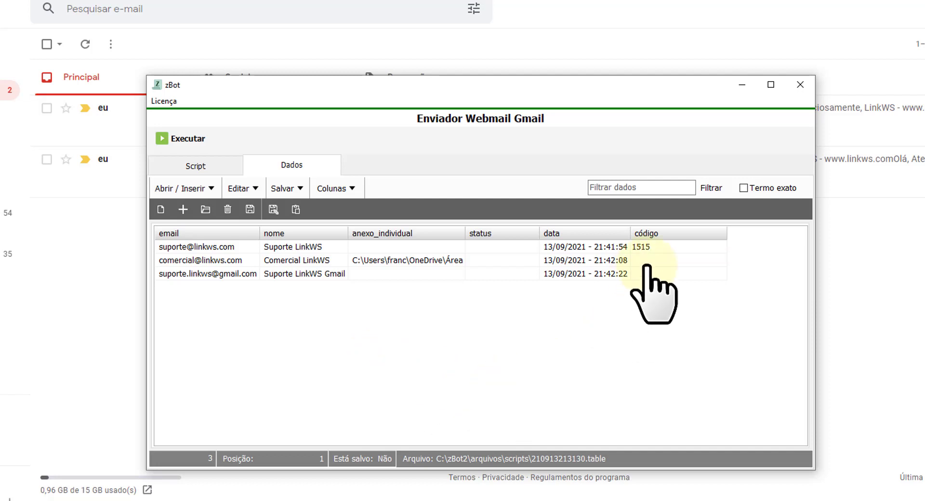
pyautogui.click(647, 261)
pyautogui.write('36565')
pyautogui.click(665, 274)
pyautogui.write('4654')
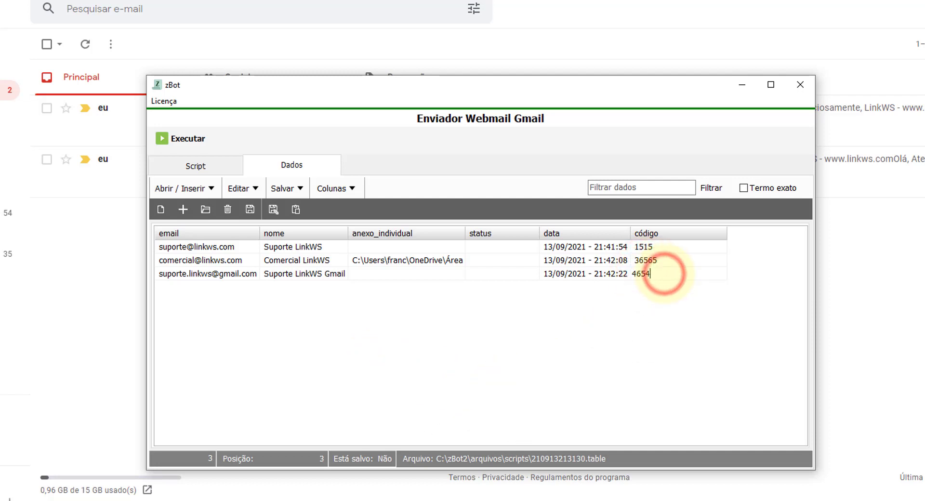
pyautogui.press('Up')
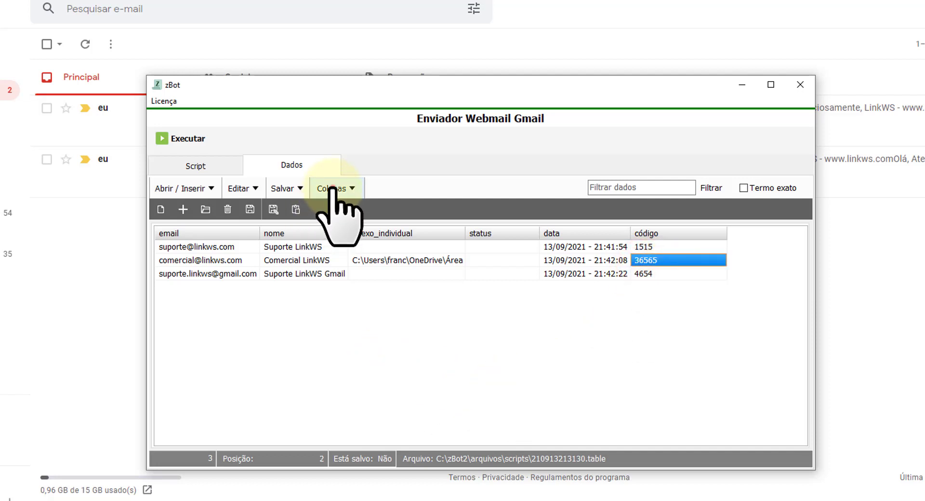
# Move the código column to sit right after nome, then run the script.
pyautogui.click(331, 188)
pyautogui.click(374, 250)
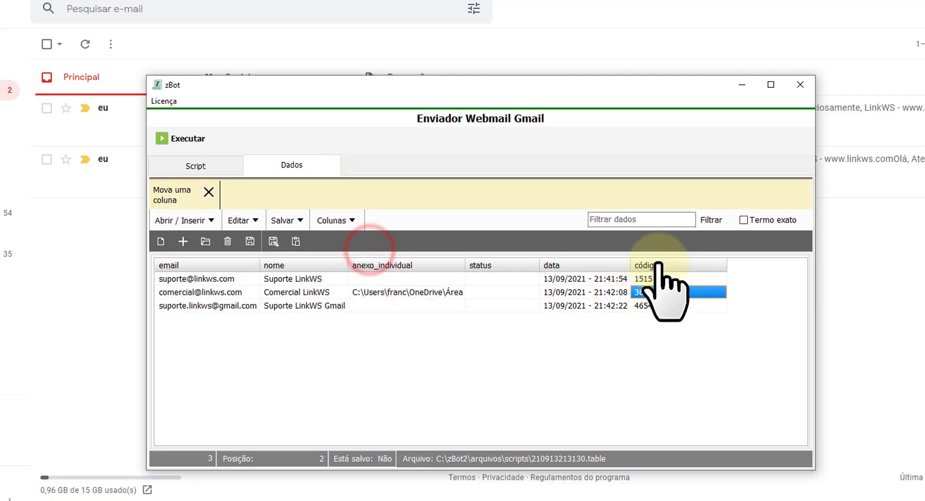
pyautogui.moveTo(657, 263); pyautogui.dragTo(368, 266)
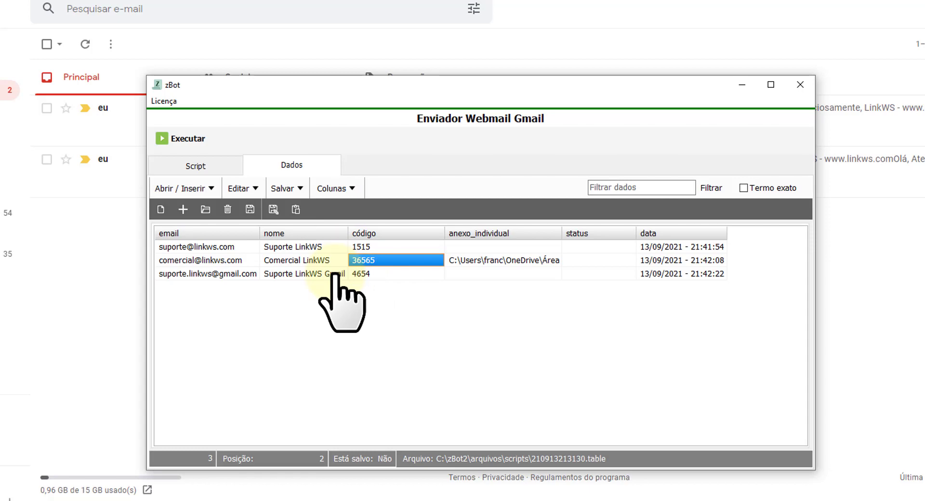
pyautogui.click(186, 137)
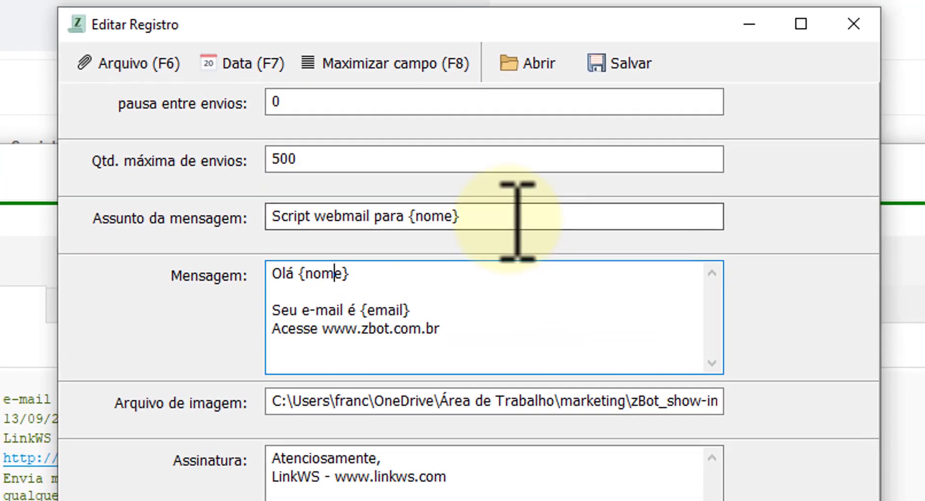
# Append ' - ID: {codigo}' to the Assunto subject and start sending with OK.
pyautogui.click(516, 219)
pyautogui.write('-')
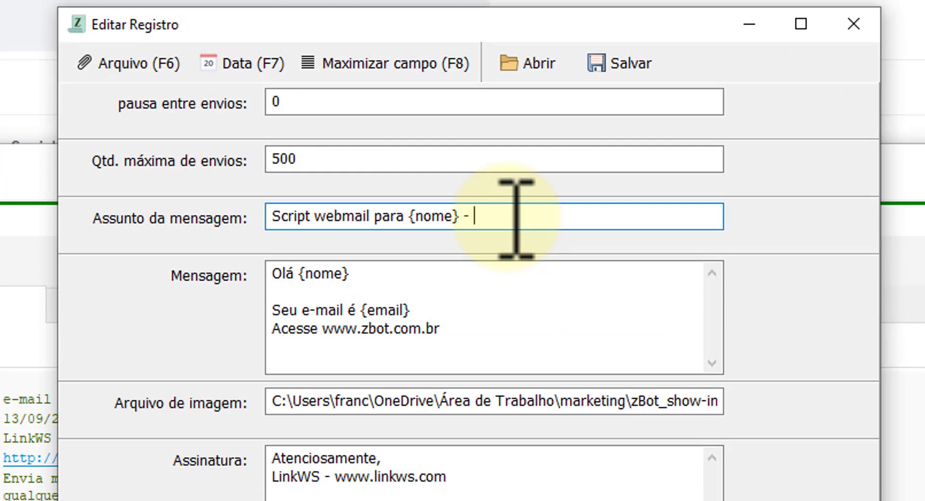
pyautogui.write(' ID: {codigo}')
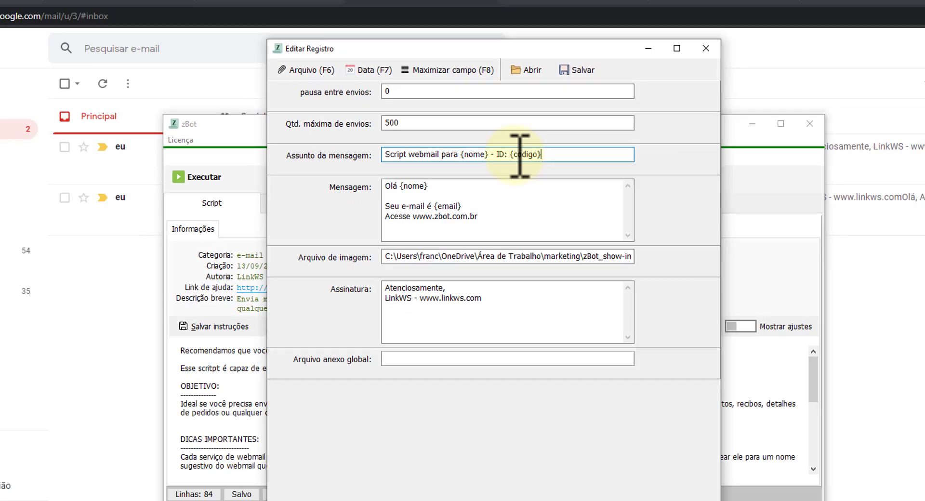
pyautogui.hotkey('ctrl', 'shift', 'Left')
pyautogui.hotkey('ctrl', 'shift', 'Left')
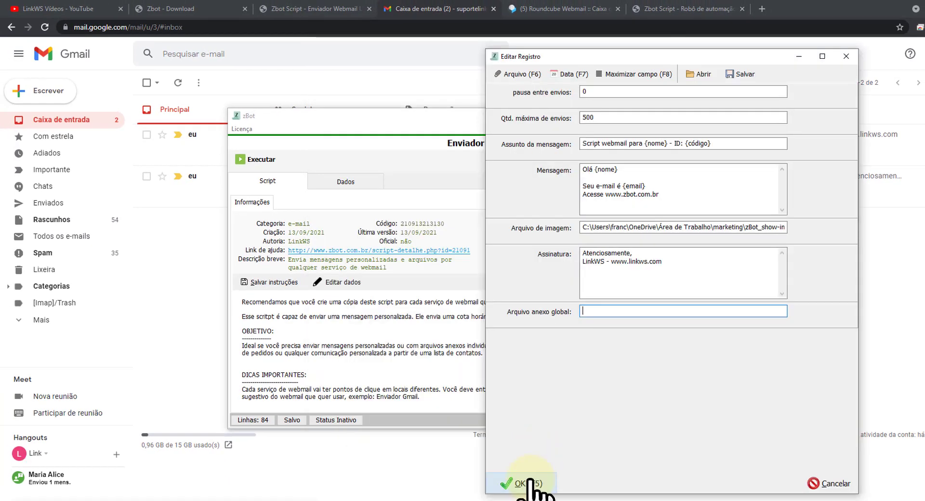
pyautogui.click(528, 479)
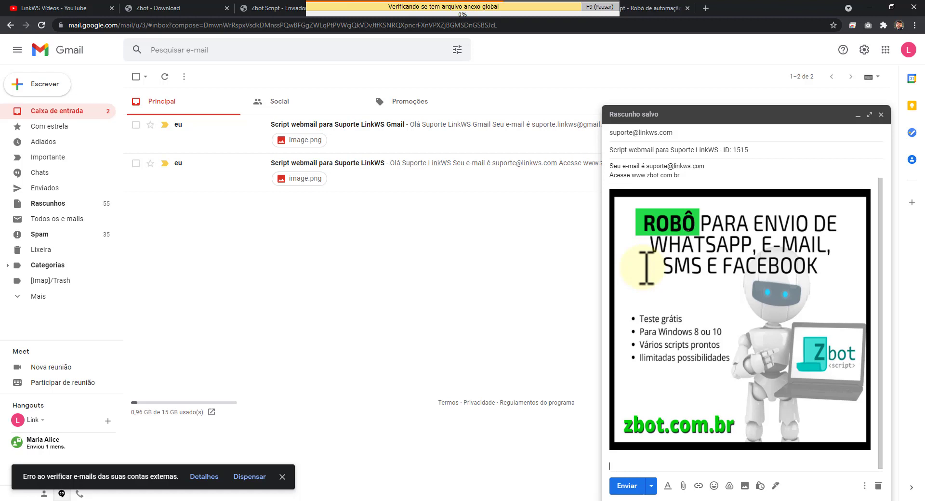
# Send the ID 1515 message and address a new draft to Comercial LinkWS, subject '... - ID: 36565'.
pyautogui.write('Atenciosamente, LinkWS - www.linkws.com')
pyautogui.click(626, 486)
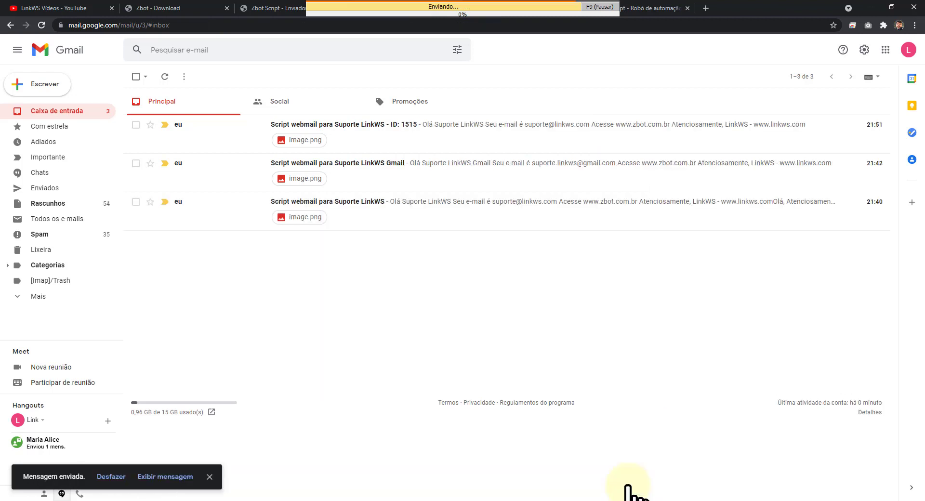
pyautogui.click(41, 84)
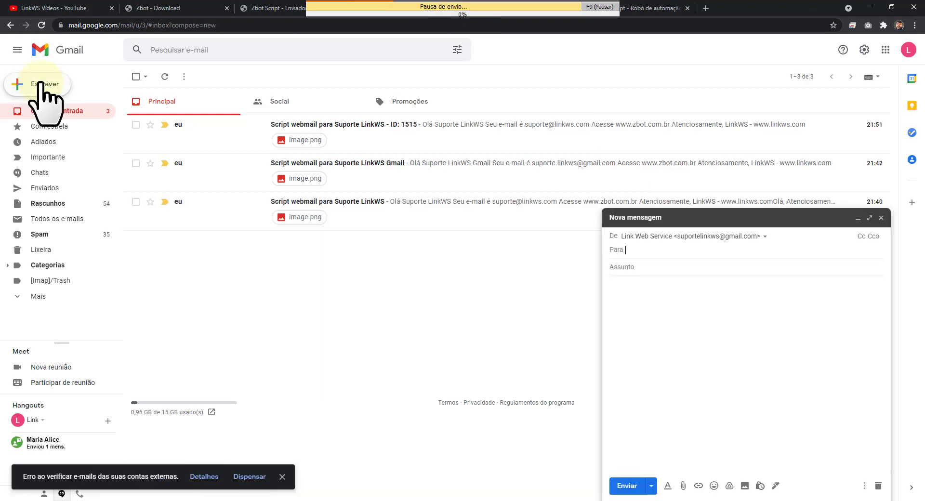
pyautogui.click(657, 251)
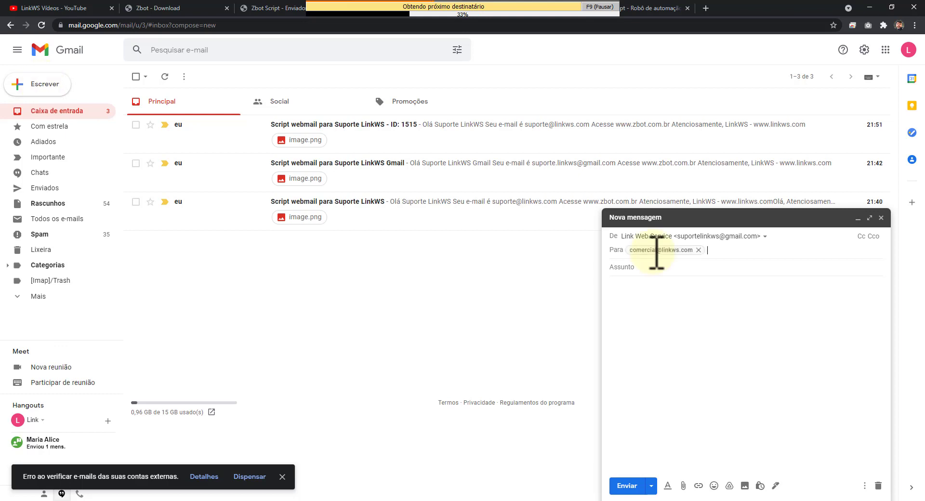
pyautogui.click(657, 264)
pyautogui.write('Script webmail para Comercial LinkWS - ID: 36565')
# Fill the draft body with the pasted greeting, banner image and signature.
pyautogui.click(643, 267)
pyautogui.hotkey('ctrl', 'v')
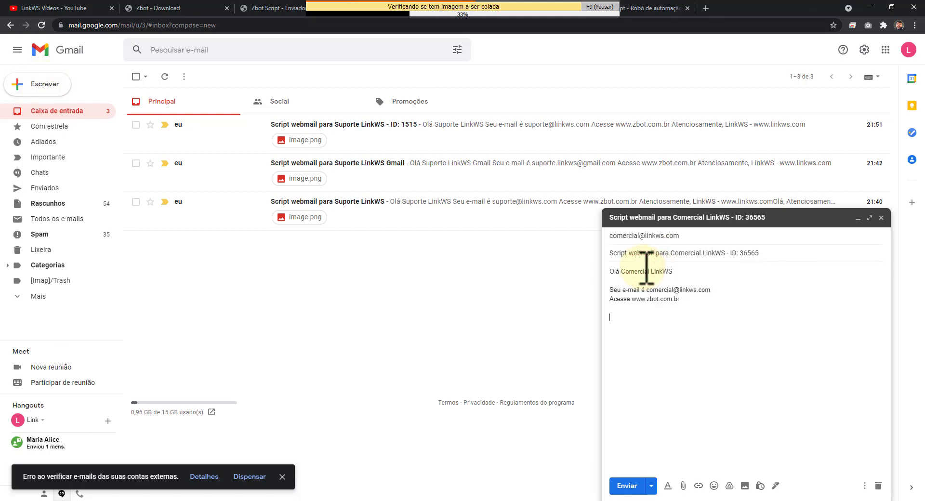
pyautogui.hotkey('ctrl', 'v')
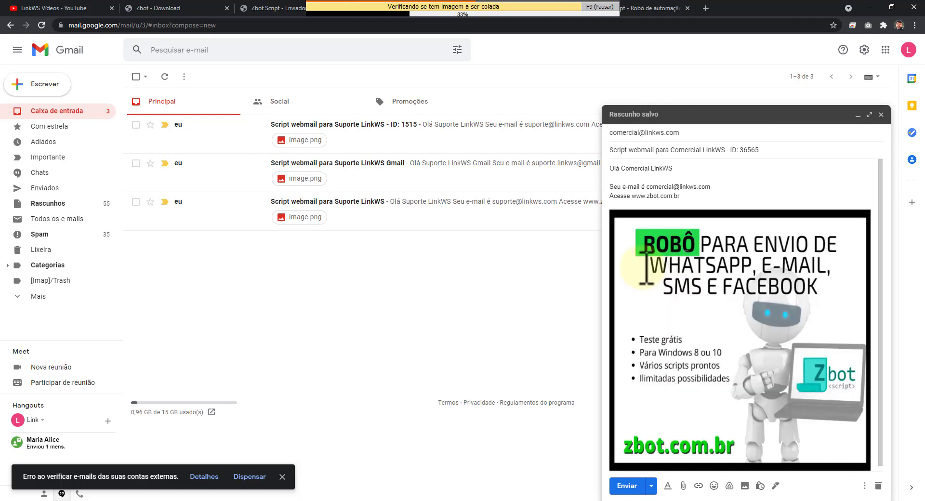
pyautogui.press('Return')
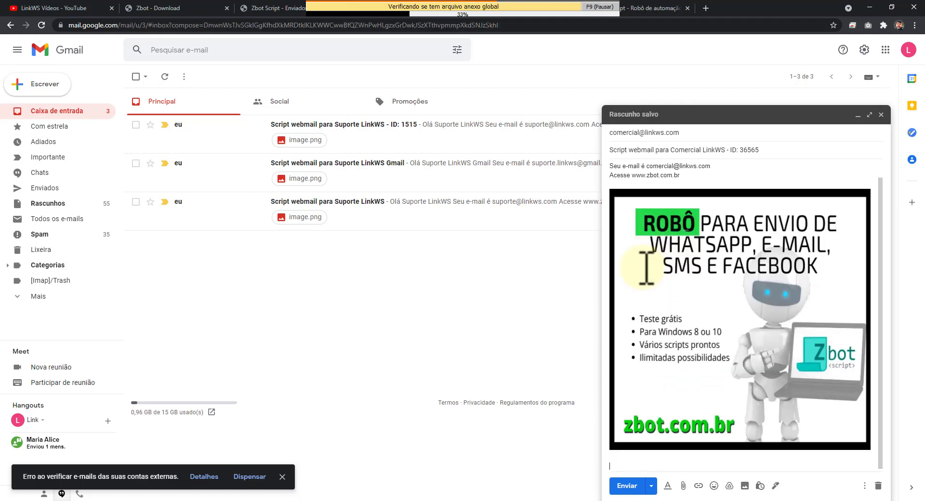
pyautogui.write('Atenciosamente, LinkWS - www.linkws.com')
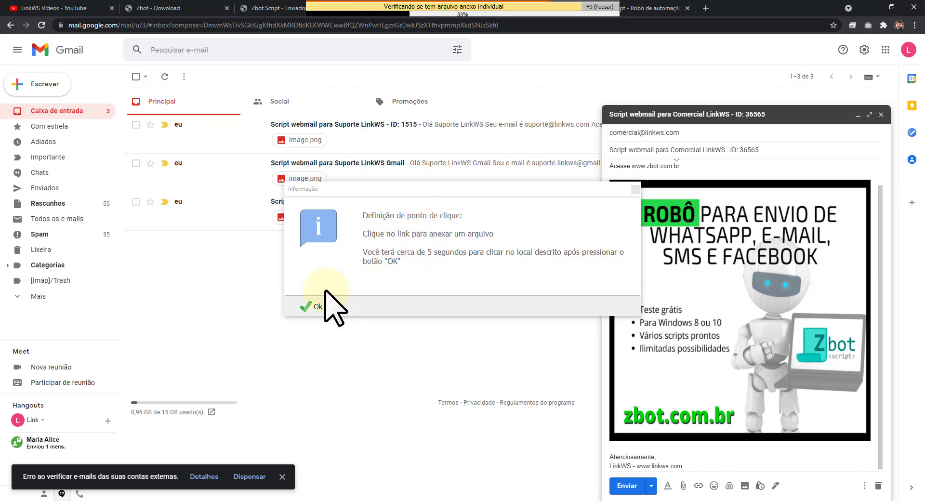
# Record the Anexar arquivos icon as the attachment click point and confirm it with Sim.
pyautogui.click(310, 306)
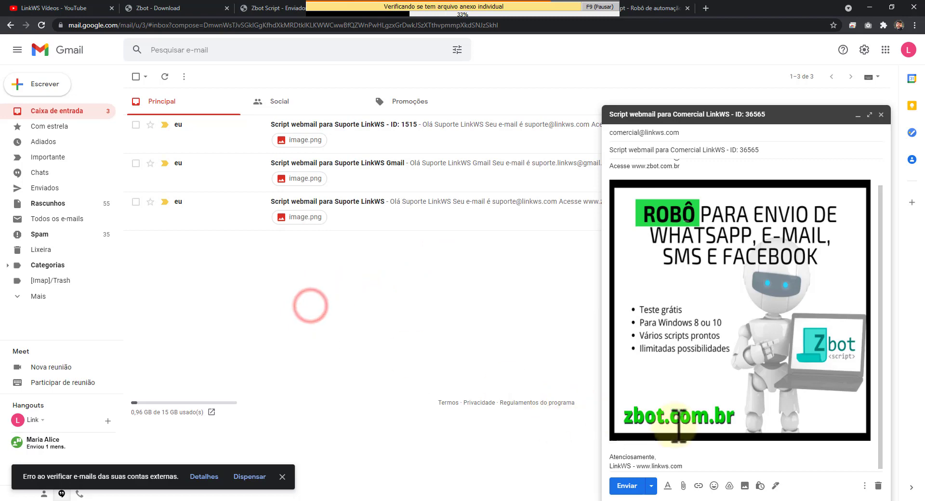
pyautogui.click(683, 484)
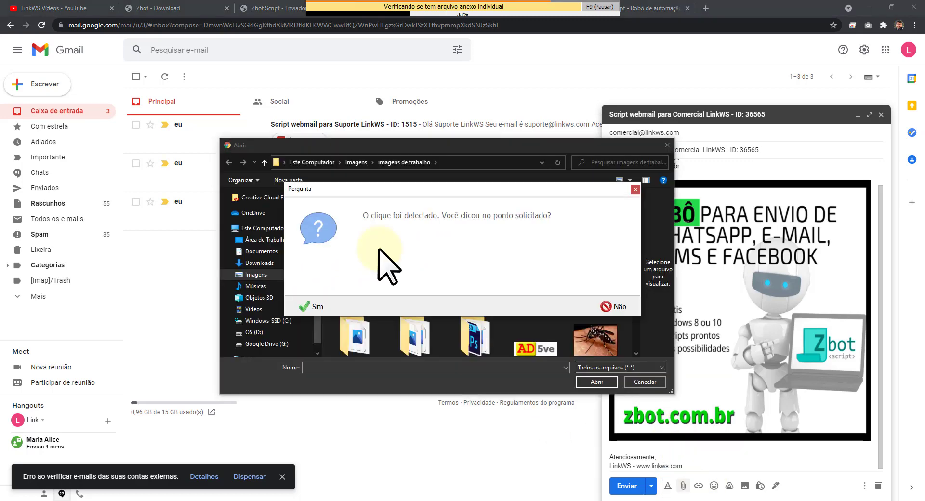
pyautogui.click(313, 307)
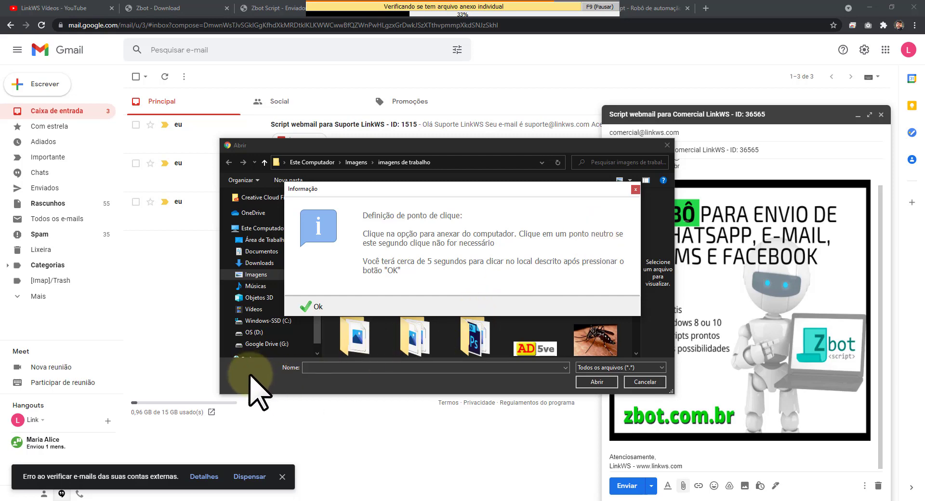
# Record a neutral spot as the second click point, then send the Comercial LinkWS message.
pyautogui.click(318, 306)
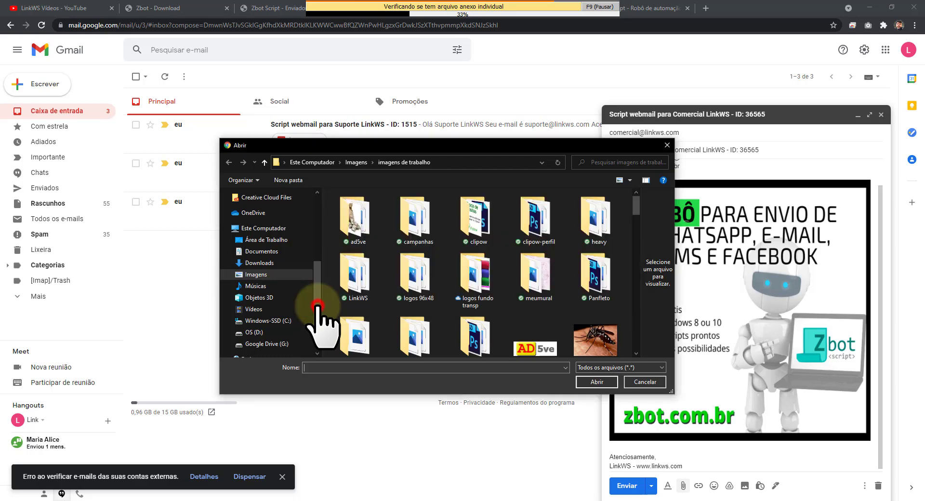
pyautogui.click(244, 374)
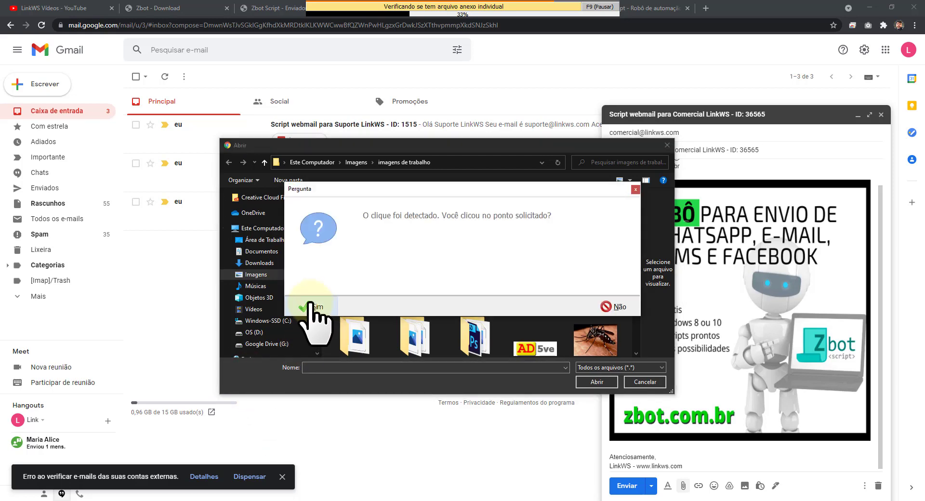
pyautogui.click(311, 303)
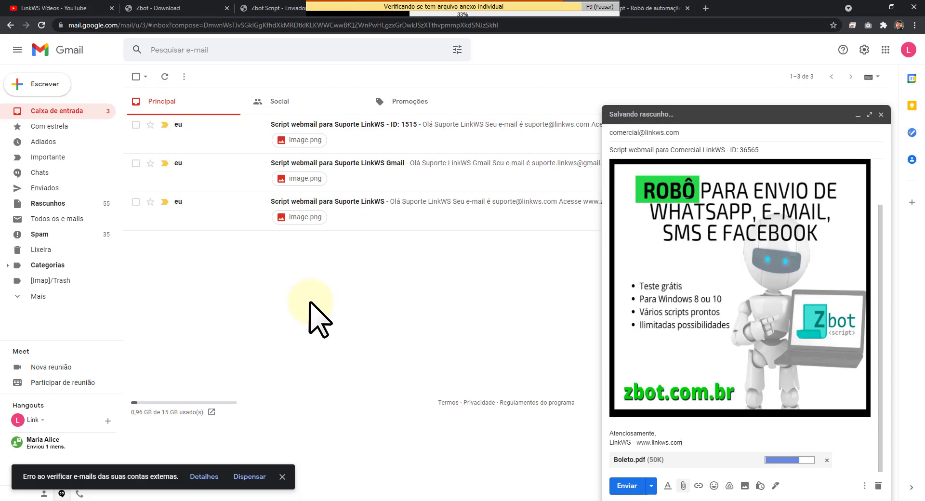
pyautogui.click(626, 486)
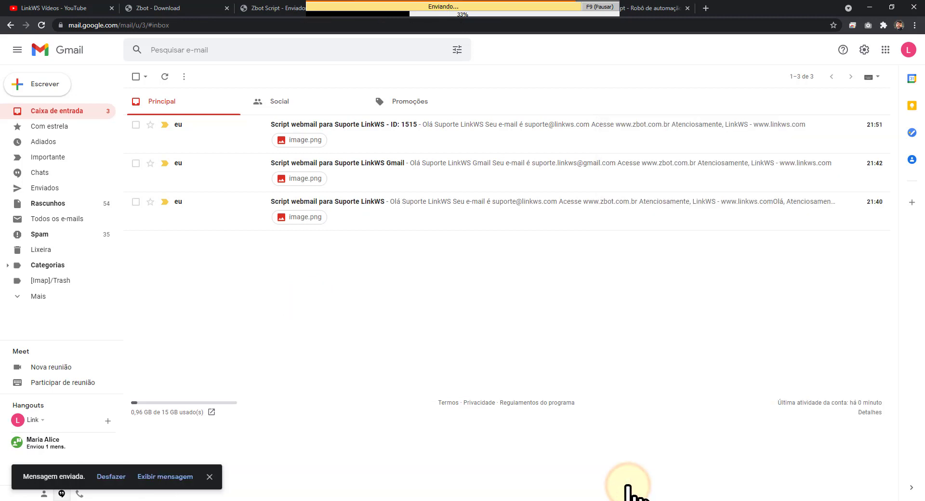
# Compose and send the Suporte LinkWS email with pasted recipient, subject, greeting, banner and signature.
pyautogui.click(39, 87)
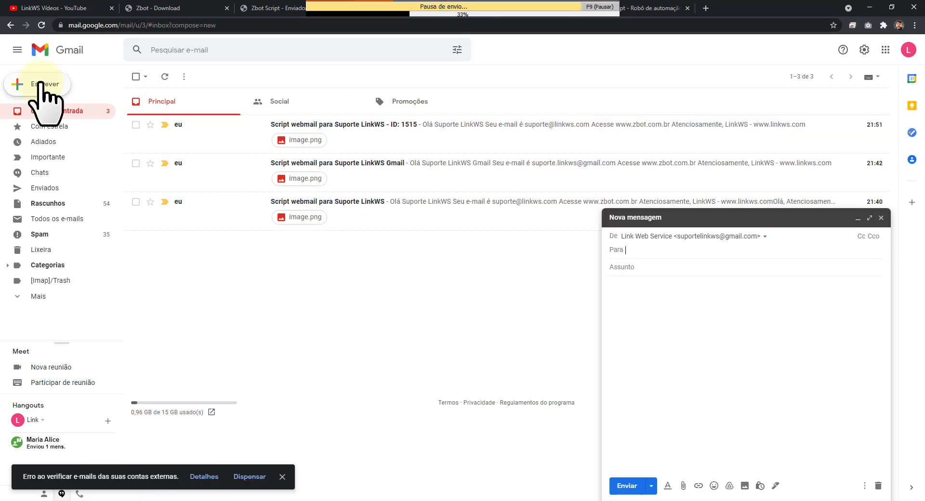
pyautogui.write('Link Web Service')
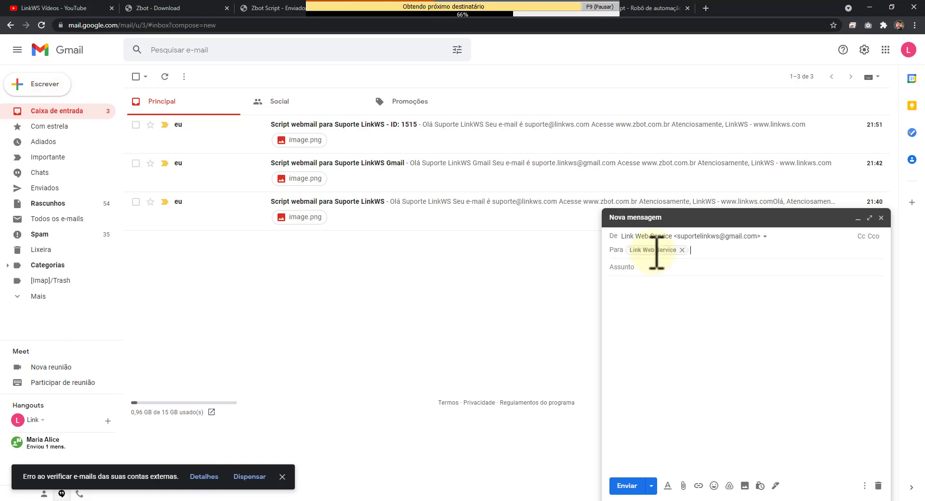
pyautogui.click(655, 268)
pyautogui.write('Script webmail para Suporte LinkWS Gmail - ID: 4654')
pyautogui.press('Tab')
pyautogui.hotkey('ctrl', 'v')
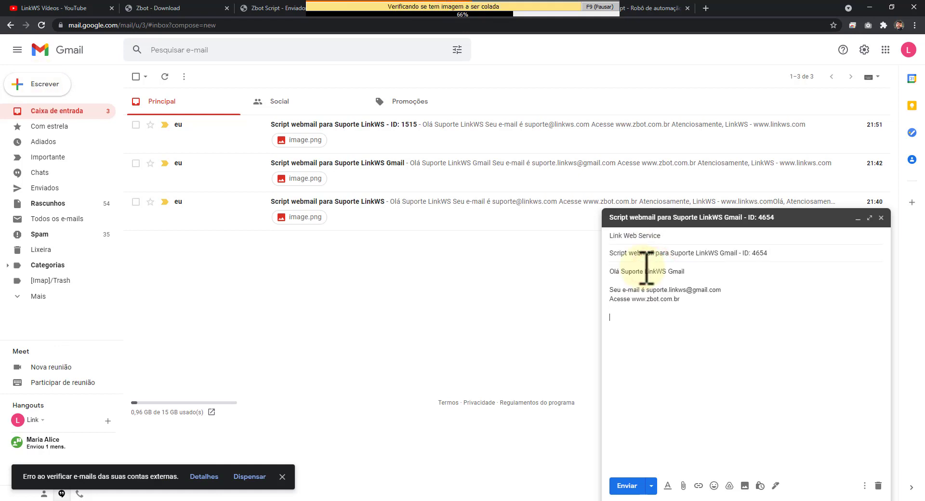
pyautogui.hotkey('ctrl', 'v')
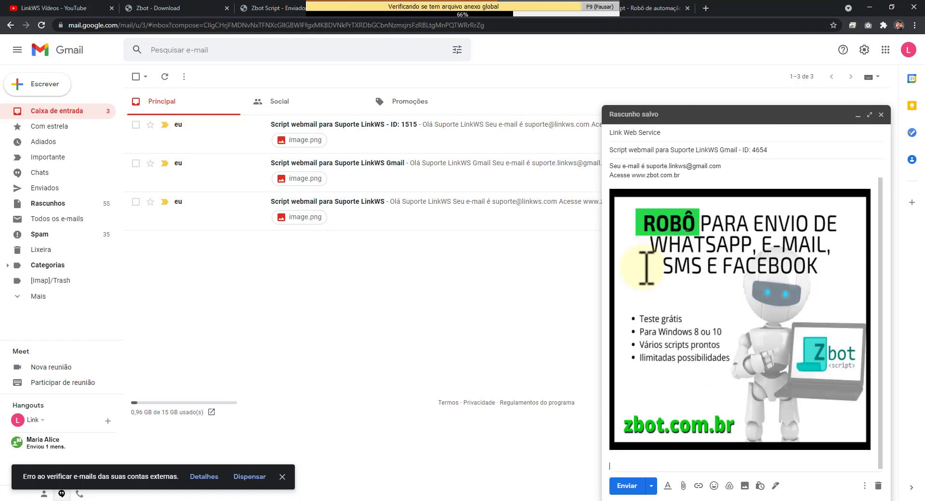
pyautogui.write('Atenciosamente, LinkWS - www.linkws.com')
pyautogui.click(627, 485)
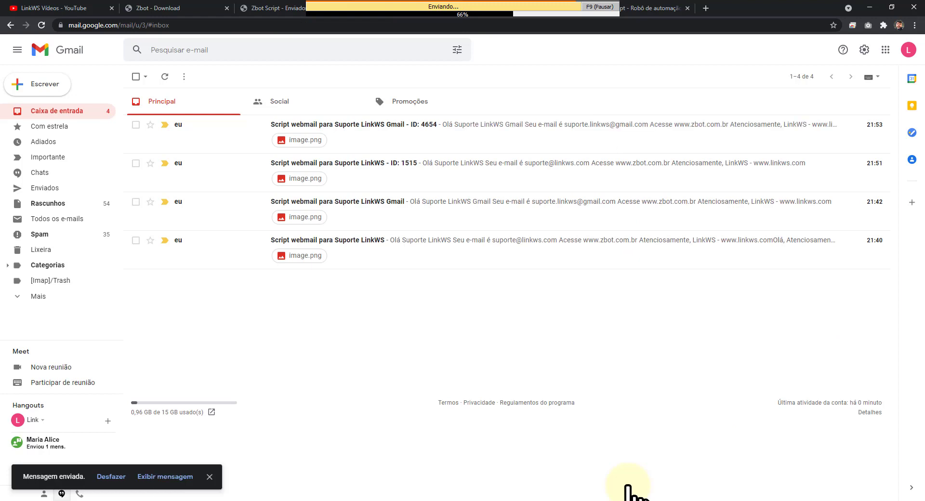
pyautogui.click(42, 86)
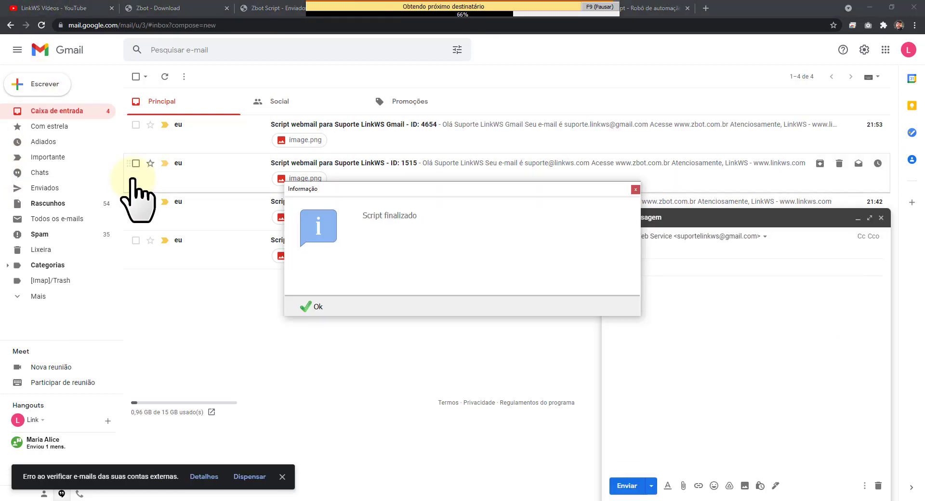
# Dismiss the 'Script finalizado' notice and switch to the Roundcube Webmail inbox in Chrome.
pyautogui.click(310, 306)
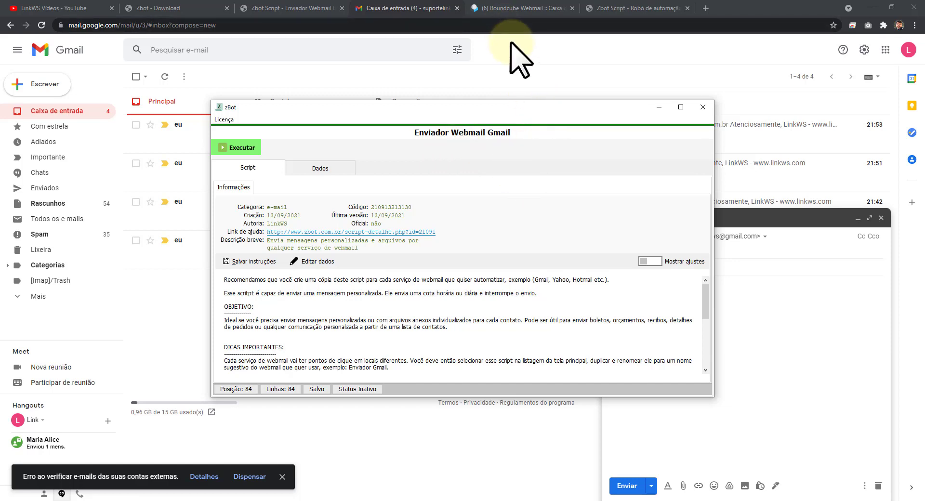
pyautogui.click(497, 10)
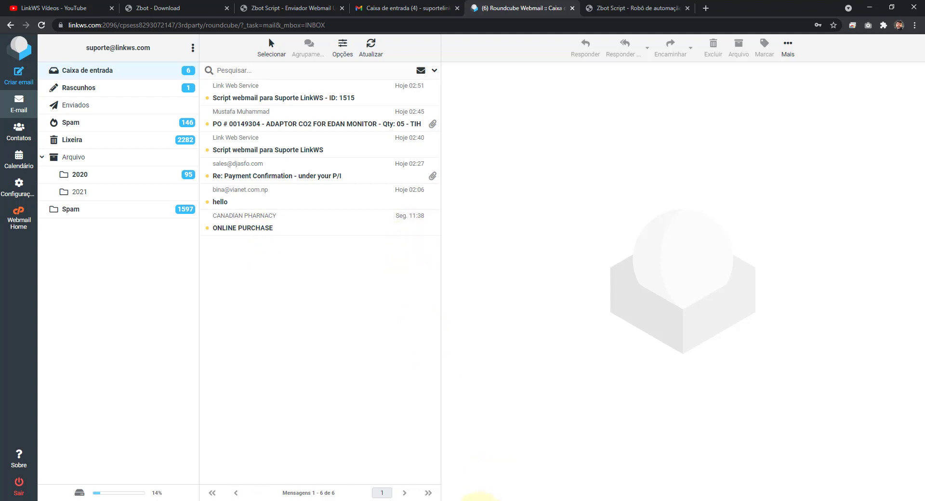
# Close the Enviador Webmail Gmail script window and bring up zBot's script list.
pyautogui.click(547, 480)
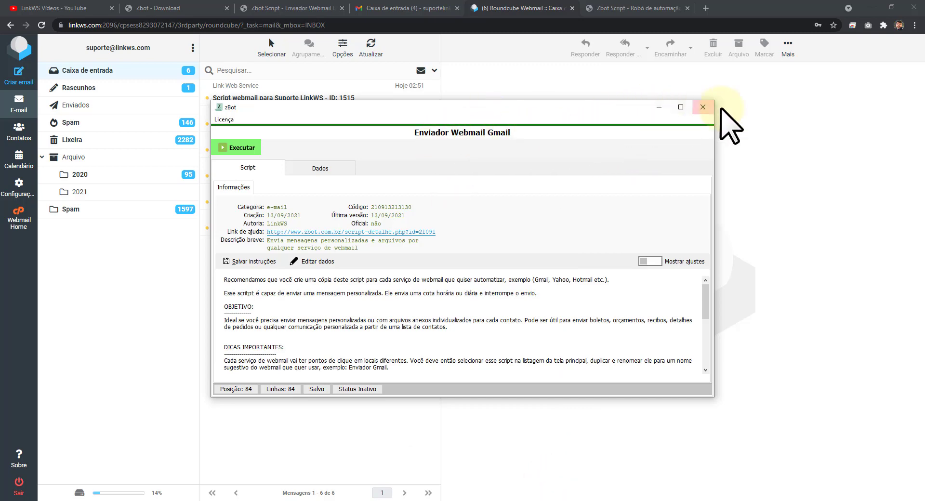
pyautogui.click(704, 107)
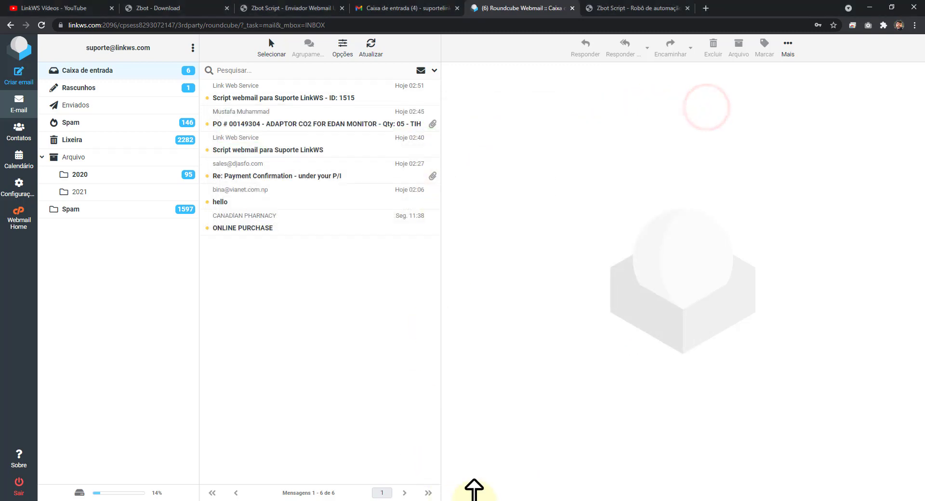
pyautogui.click(483, 500)
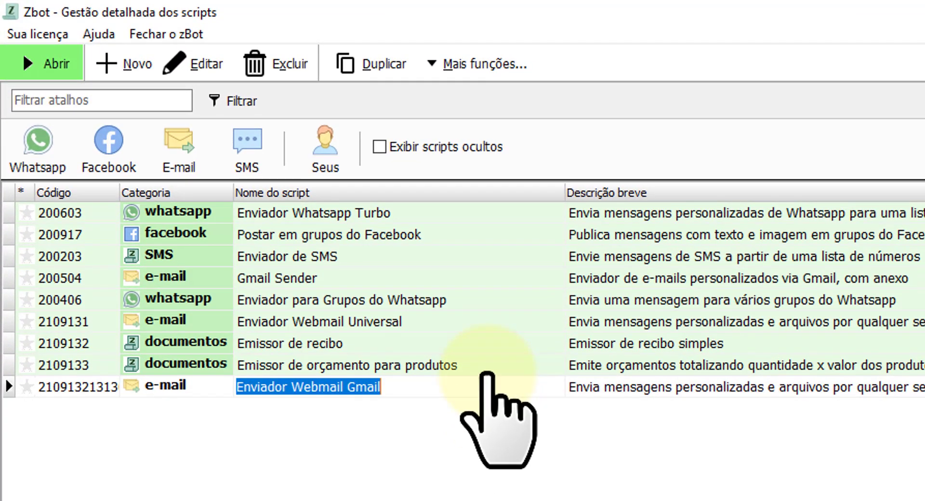
# Duplicate the Enviador Webmail Universal script, creating Enviador Webmail Universal (cópia).
pyautogui.click(394, 321)
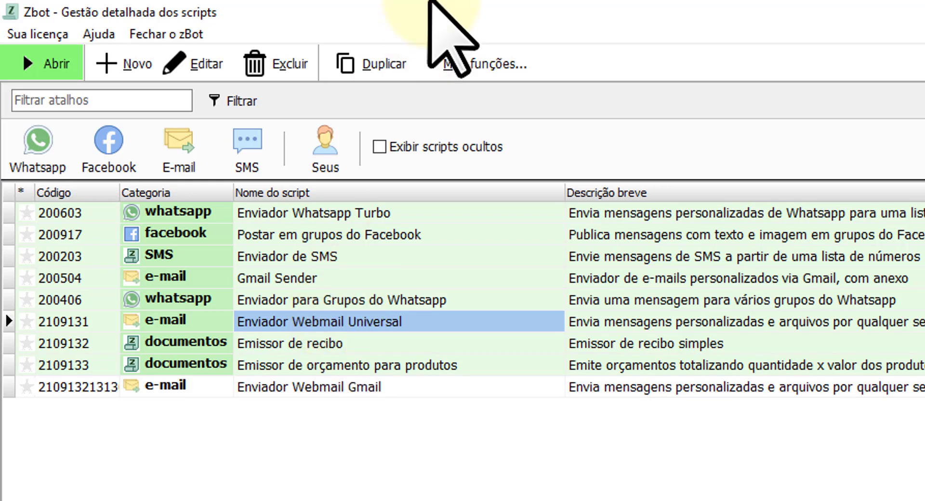
pyautogui.click(315, 385)
pyautogui.click(316, 323)
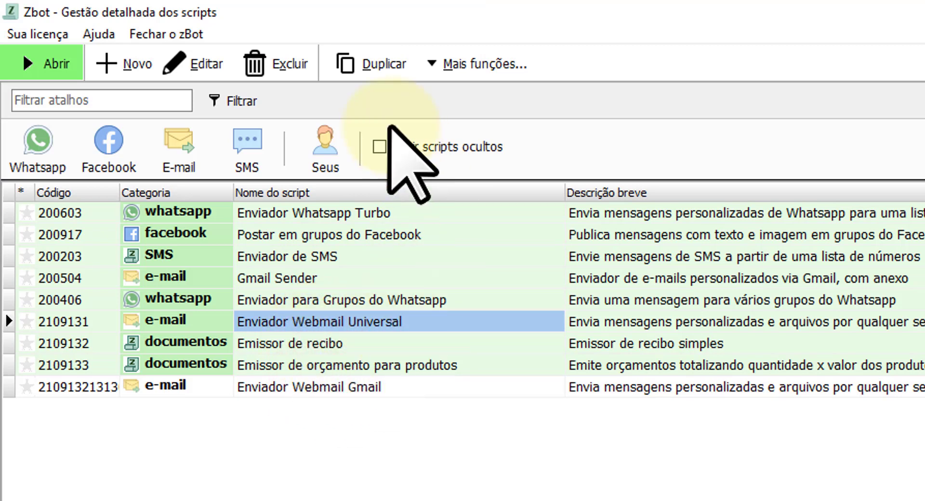
pyautogui.click(376, 64)
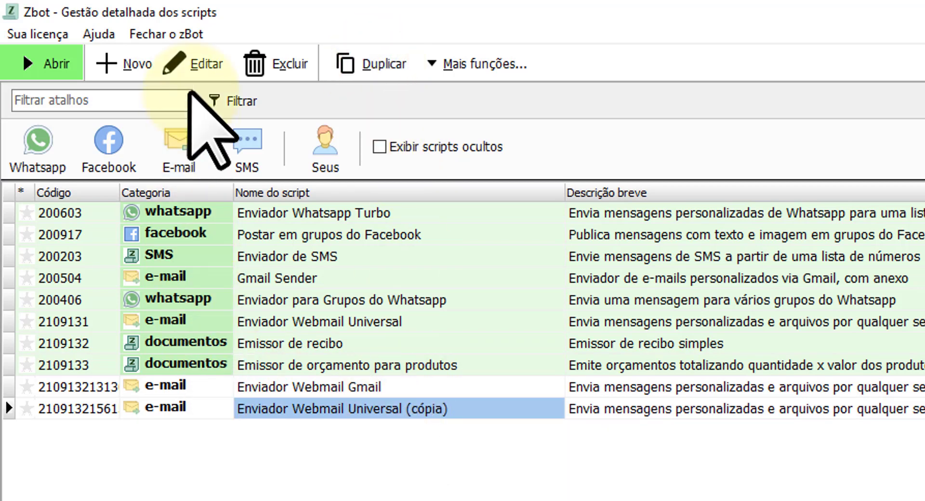
# Rename the copied script from 'Universal (cópia)' to Enviador Webmail RoundCube and save it.
pyautogui.click(193, 64)
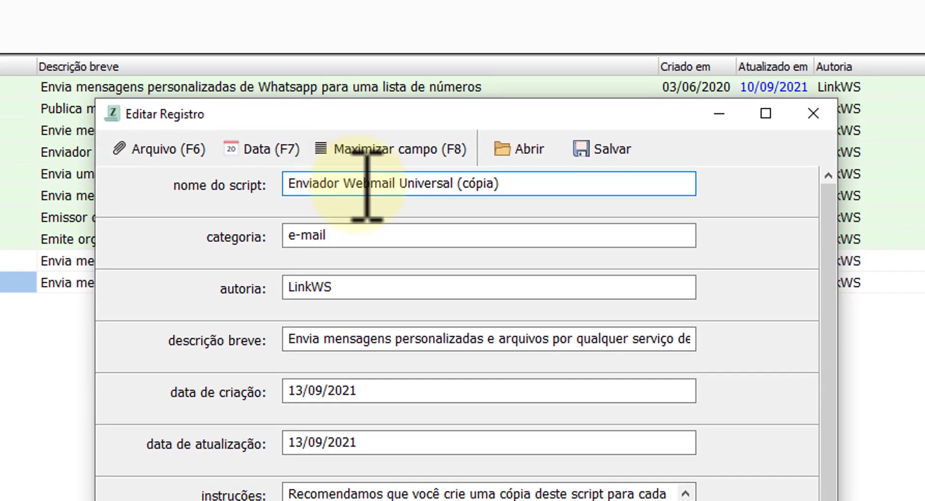
pyautogui.moveTo(595, 230); pyautogui.dragTo(842, 168)
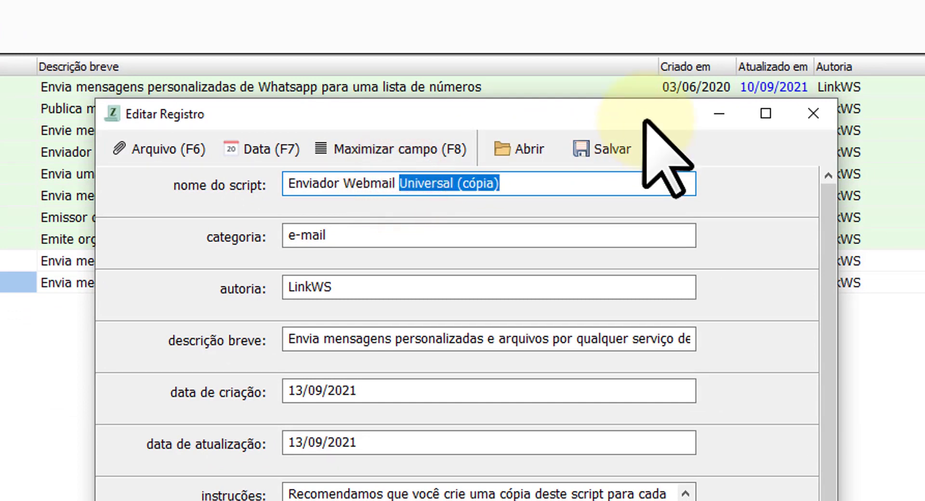
pyautogui.write('RoundCub')
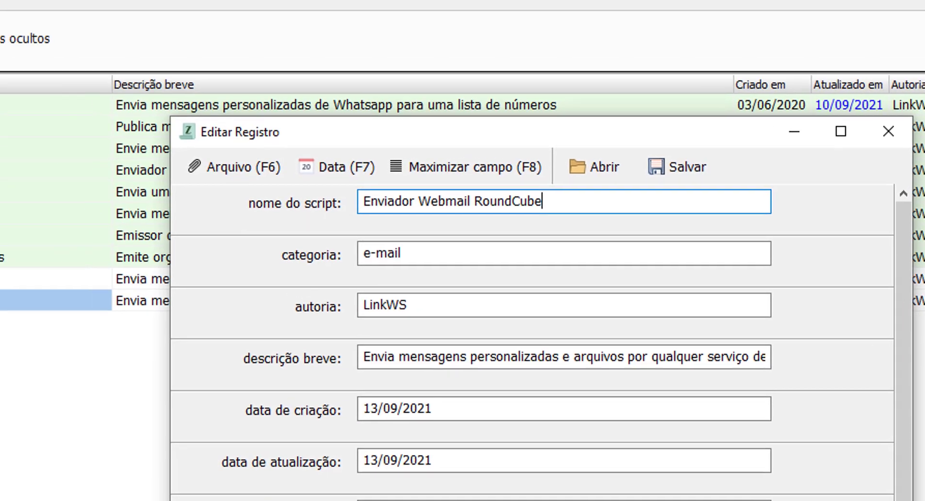
pyautogui.click(602, 149)
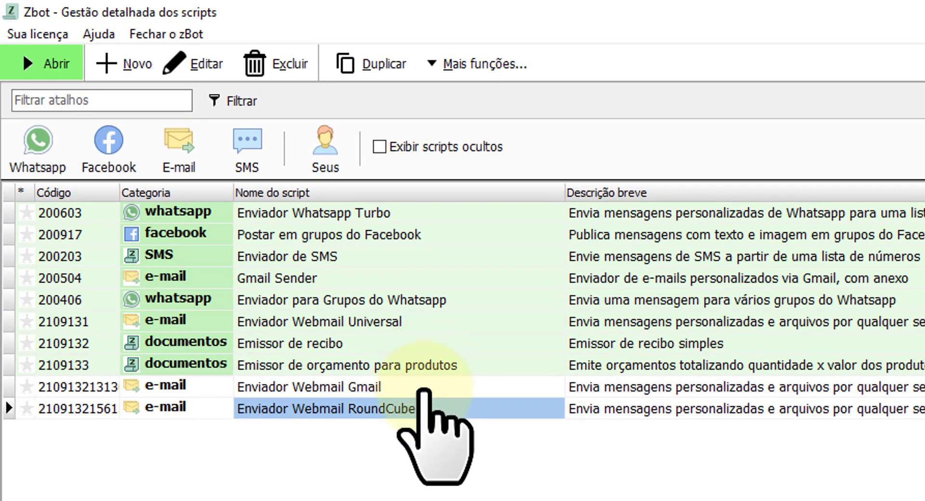
# Check the RoundCube script's empty Dados table, then view the Gmail script's three Enviado contacts.
pyautogui.doubleClick(676, 409)
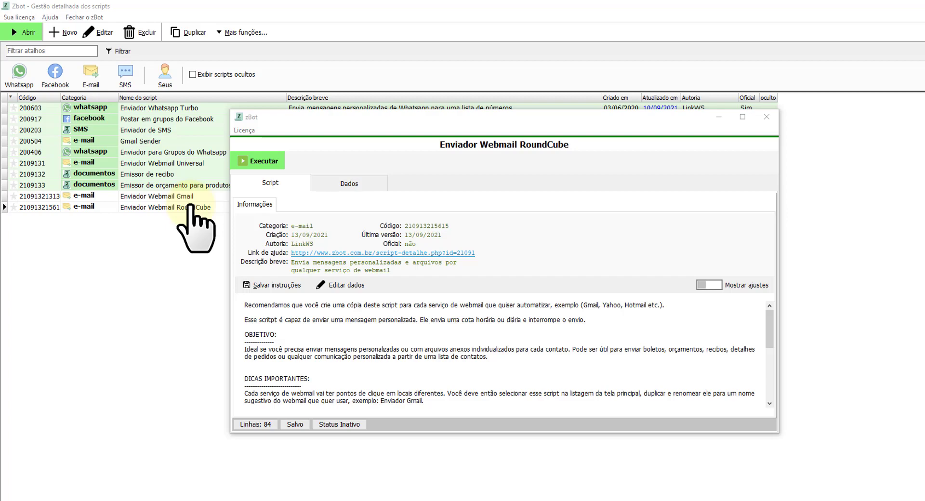
pyautogui.moveTo(431, 120); pyautogui.dragTo(506, 194)
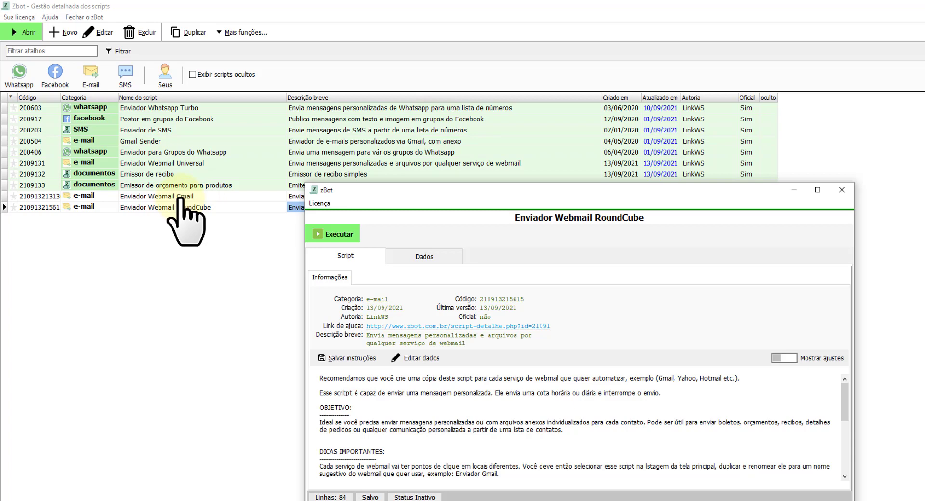
pyautogui.click(424, 256)
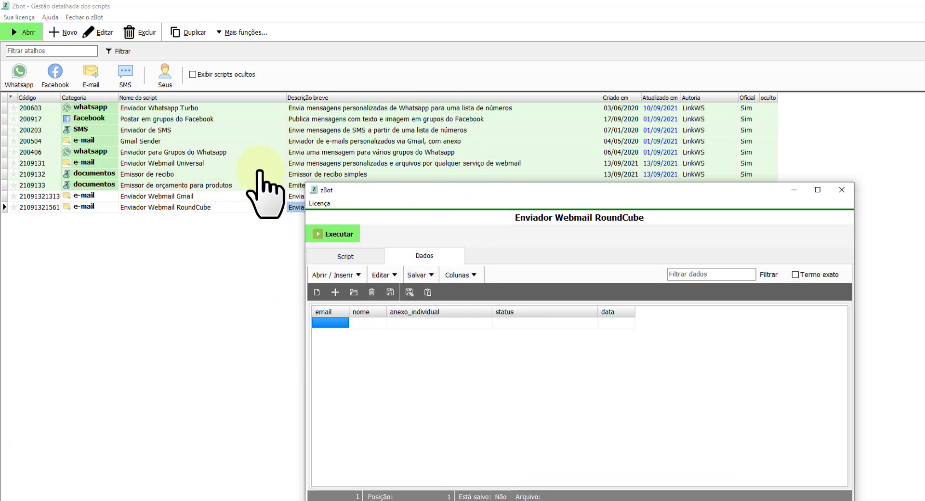
pyautogui.moveTo(392, 190); pyautogui.dragTo(500, 232)
pyautogui.doubleClick(232, 196)
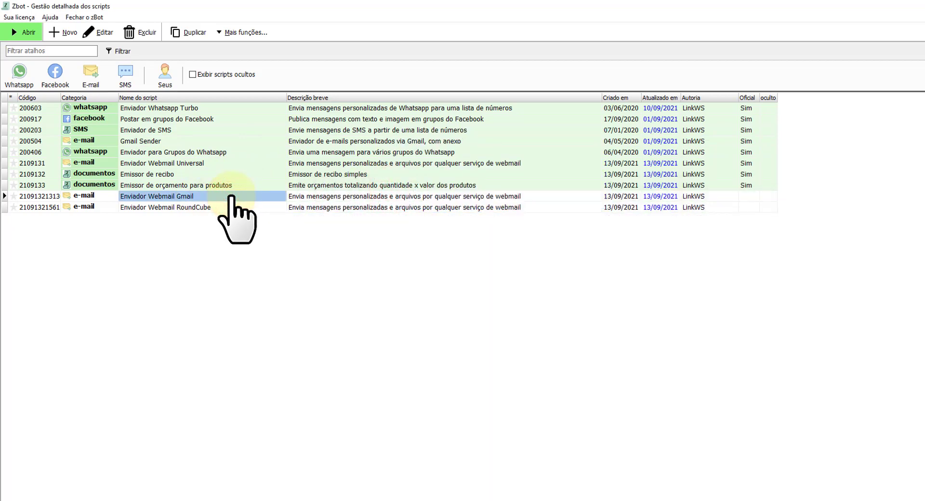
pyautogui.click(356, 182)
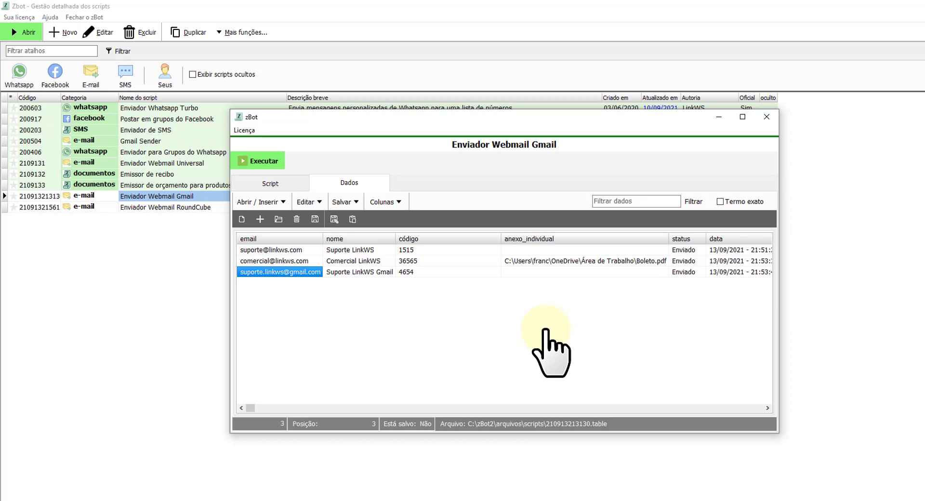
# Review the Gmail script's Executar message settings, then close them and the Gmail script window.
pyautogui.click(265, 161)
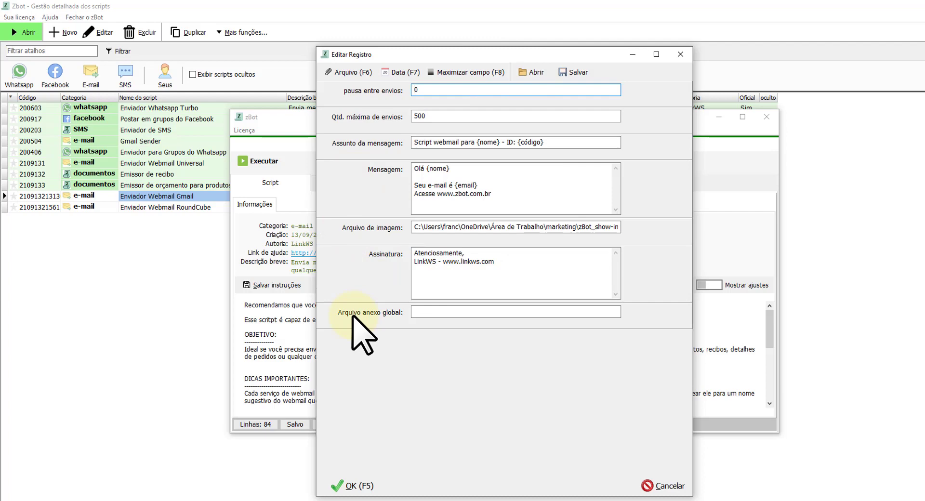
pyautogui.click(675, 55)
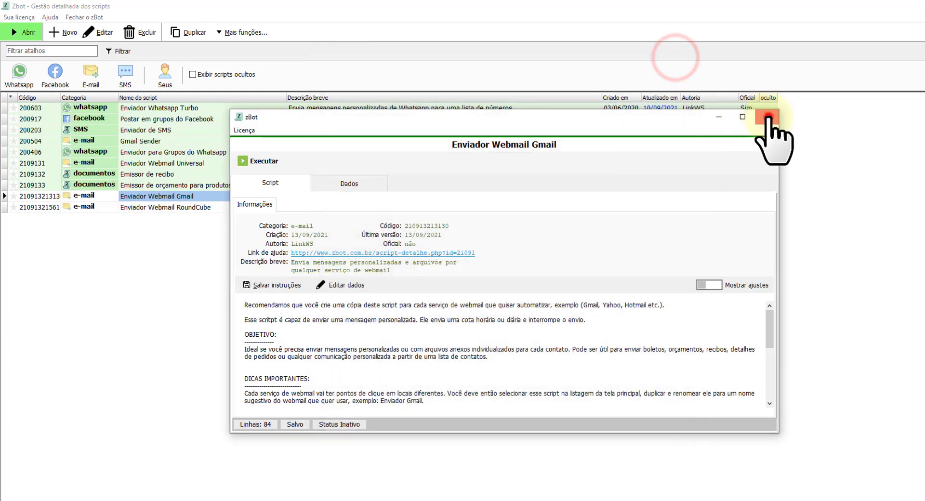
pyautogui.click(768, 118)
# Check that the RoundCube script's Executar settings are still blank, then cancel them.
pyautogui.moveTo(489, 491)
pyautogui.click(585, 485)
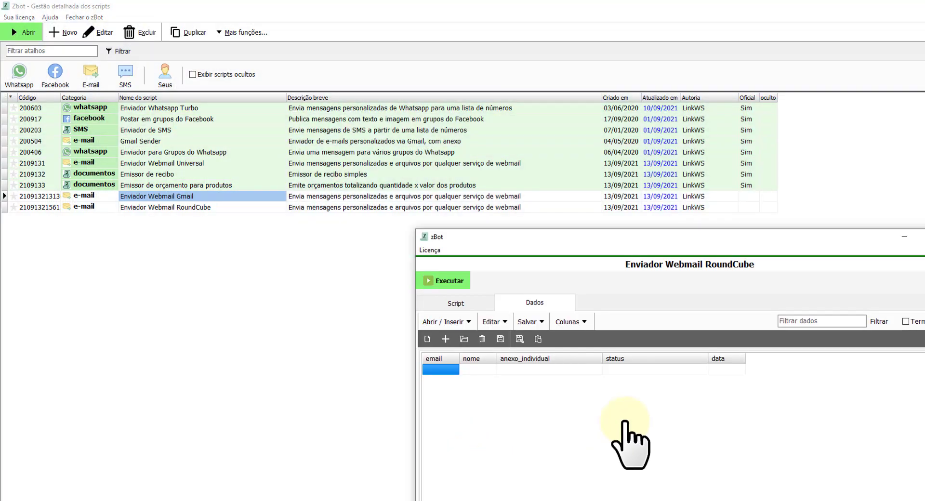
pyautogui.moveTo(614, 236); pyautogui.dragTo(357, 62)
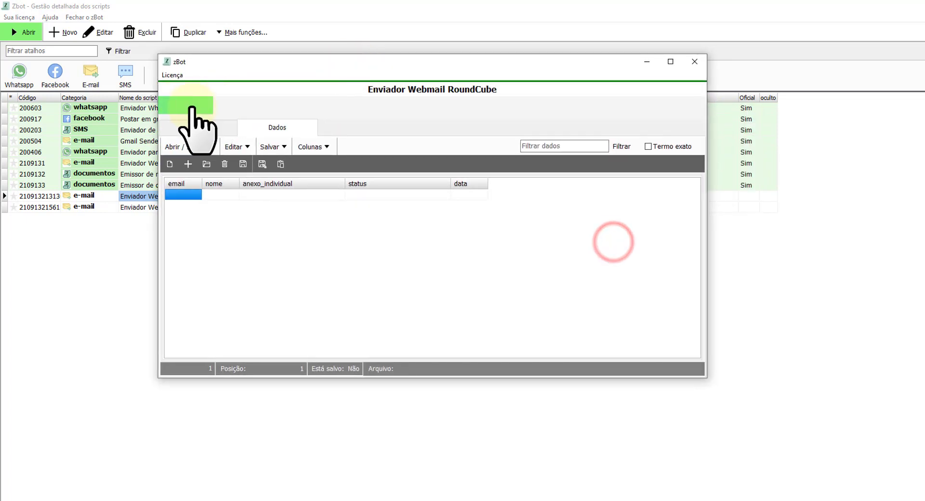
pyautogui.click(191, 107)
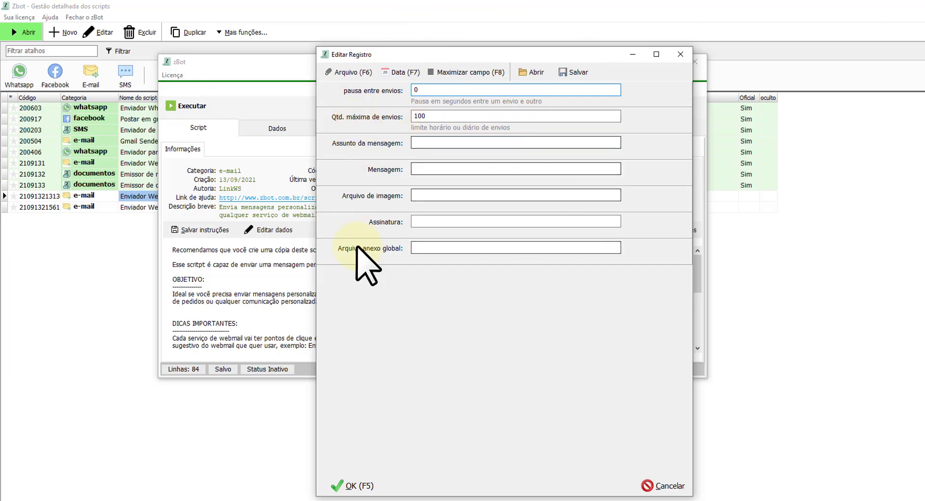
pyautogui.press('Escape')
pyautogui.moveTo(362, 68); pyautogui.dragTo(523, 164)
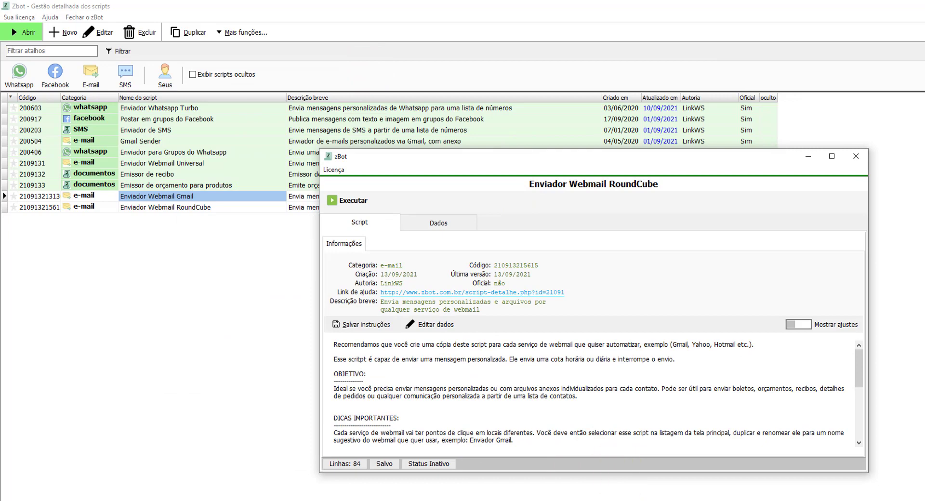
# Paste the three contacts' emails and names (Excel A1:B3) into the RoundCube script's Dados grid.
pyautogui.click(760, 496)
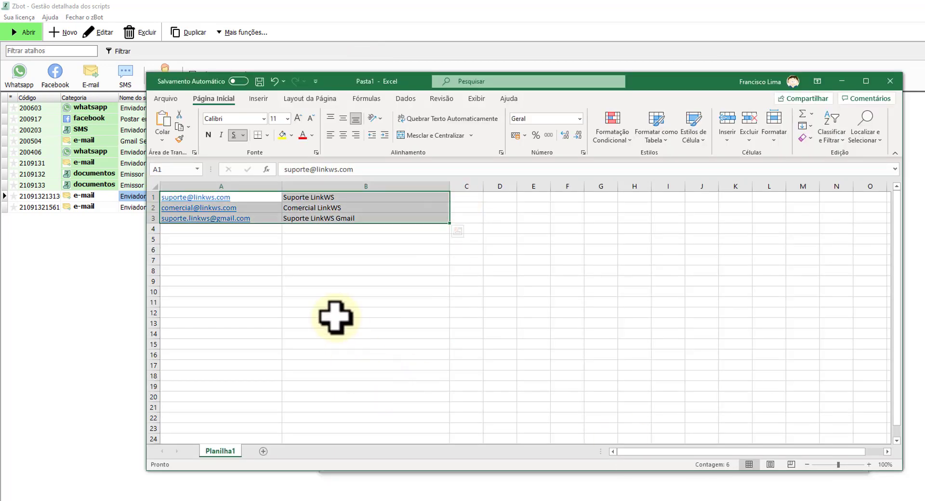
pyautogui.hotkey('ctrl', 'c')
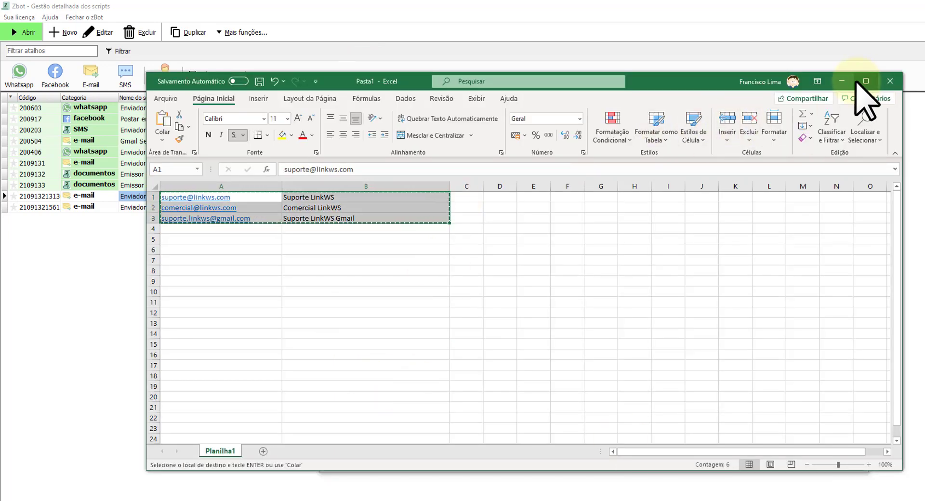
pyautogui.click(841, 81)
pyautogui.click(440, 223)
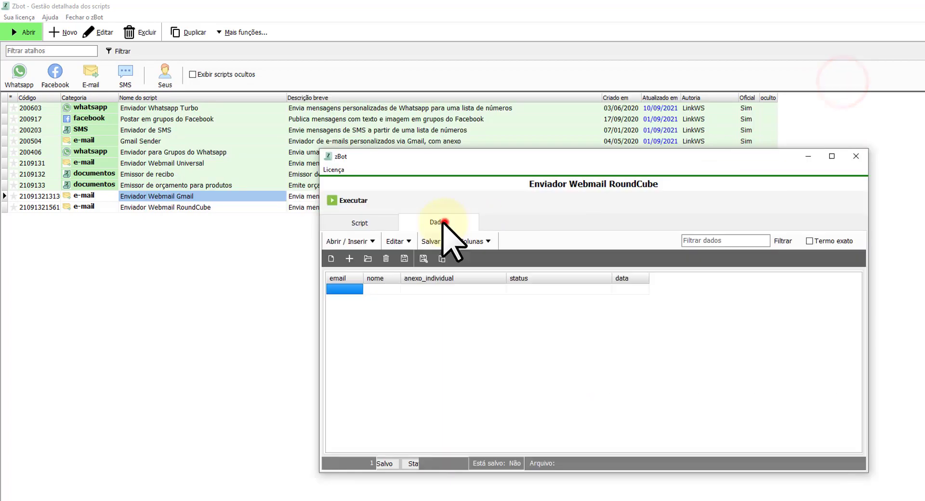
pyautogui.click(426, 328)
pyautogui.hotkey('ctrl', 'v')
pyautogui.click(360, 222)
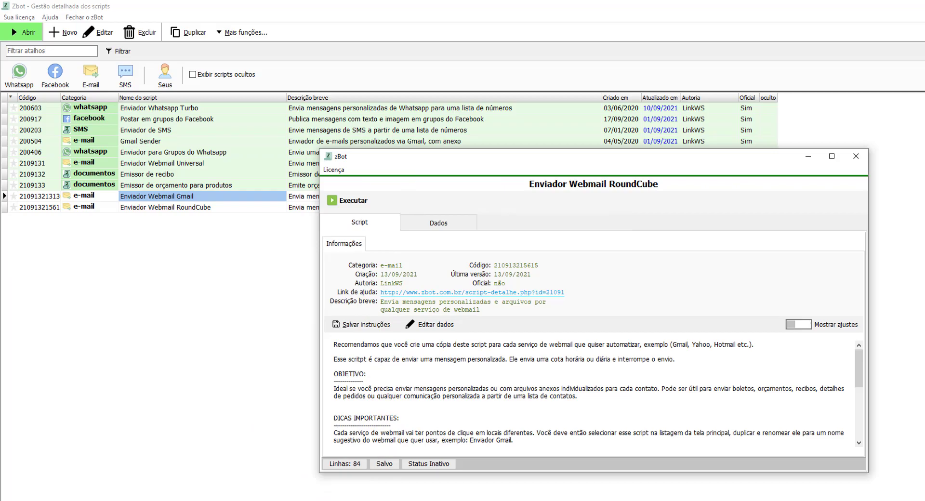
pyautogui.hotkey('alt', 'Tab')
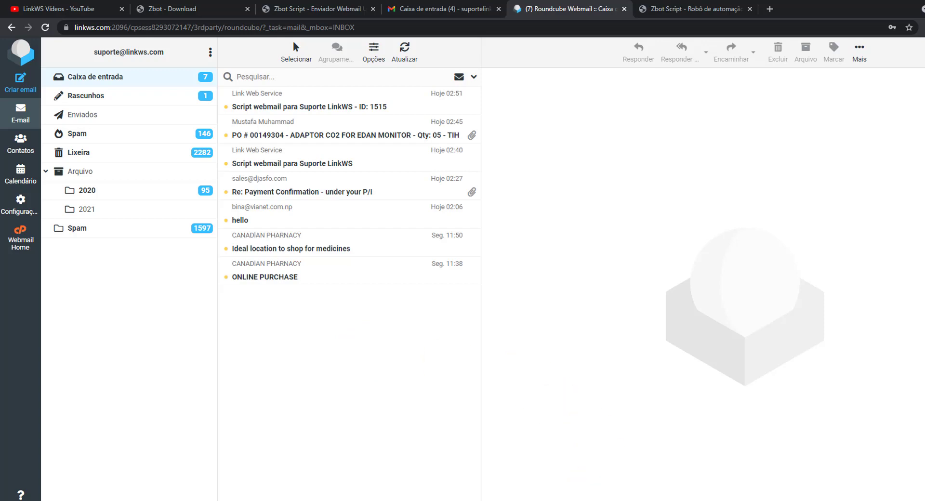
# Open the RoundCube script's run parameters and load the saved settings from dados webmail.txt.
pyautogui.click(528, 500)
pyautogui.click(585, 492)
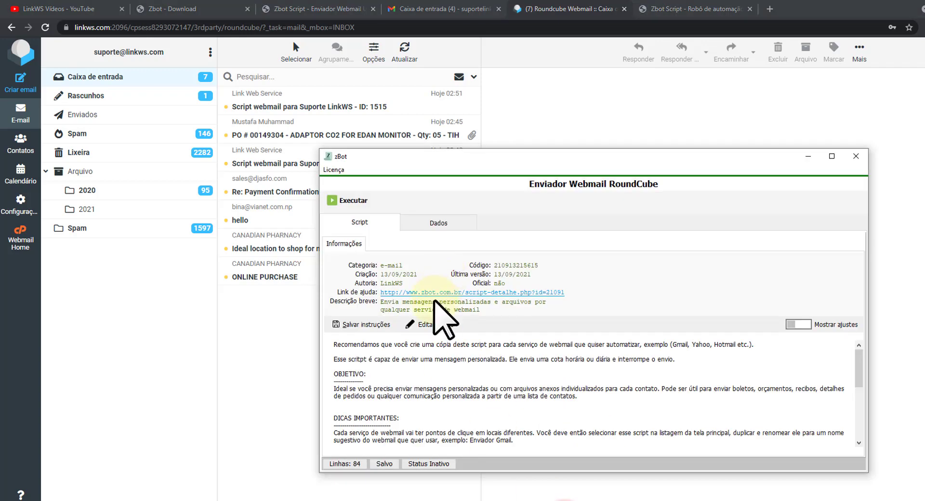
pyautogui.click(358, 199)
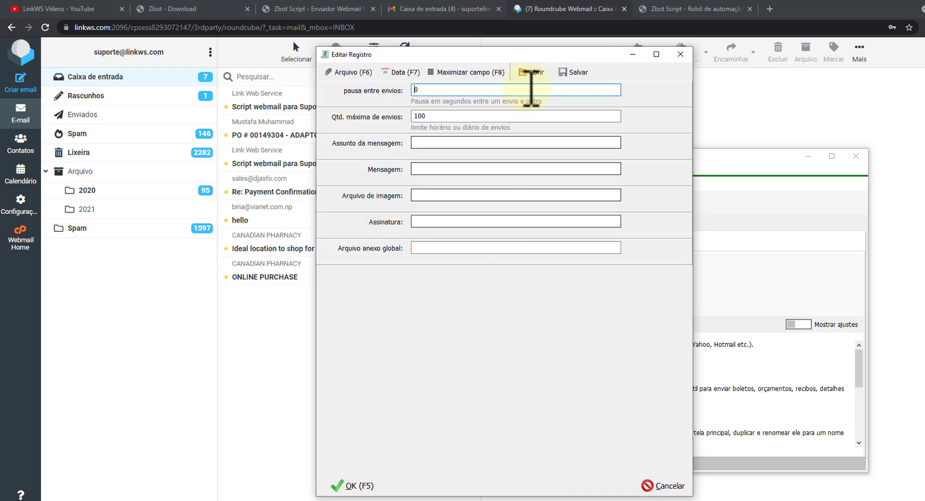
pyautogui.click(543, 73)
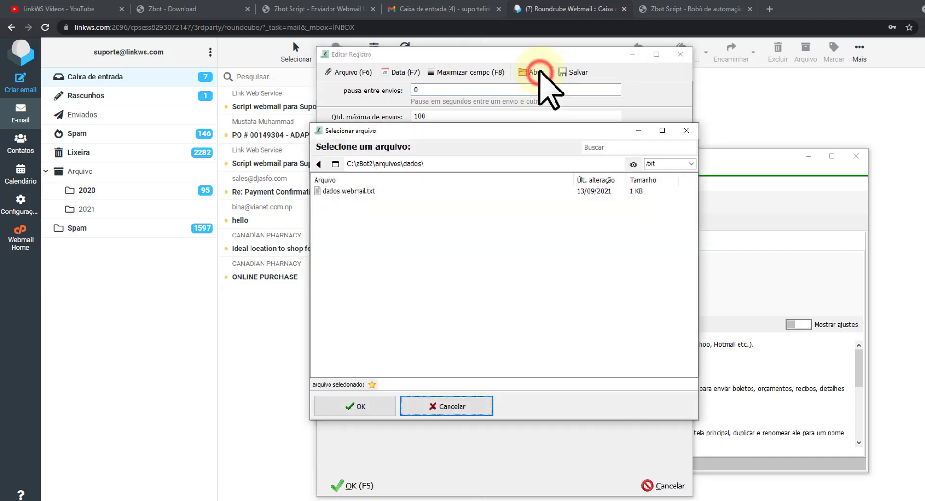
pyautogui.click(340, 191)
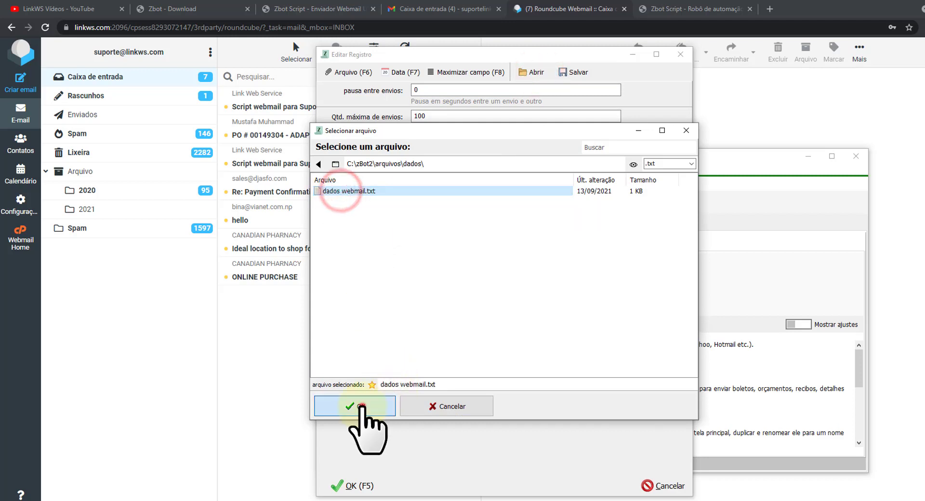
pyautogui.click(359, 406)
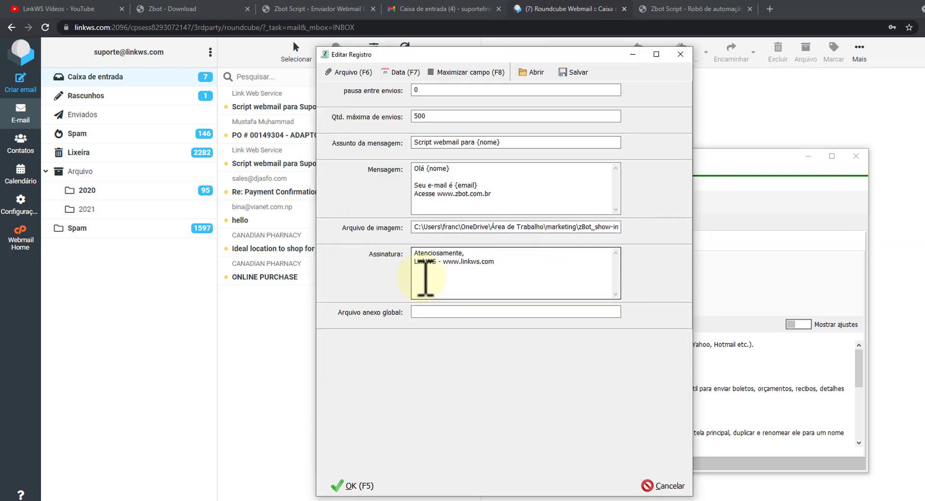
pyautogui.click(509, 143)
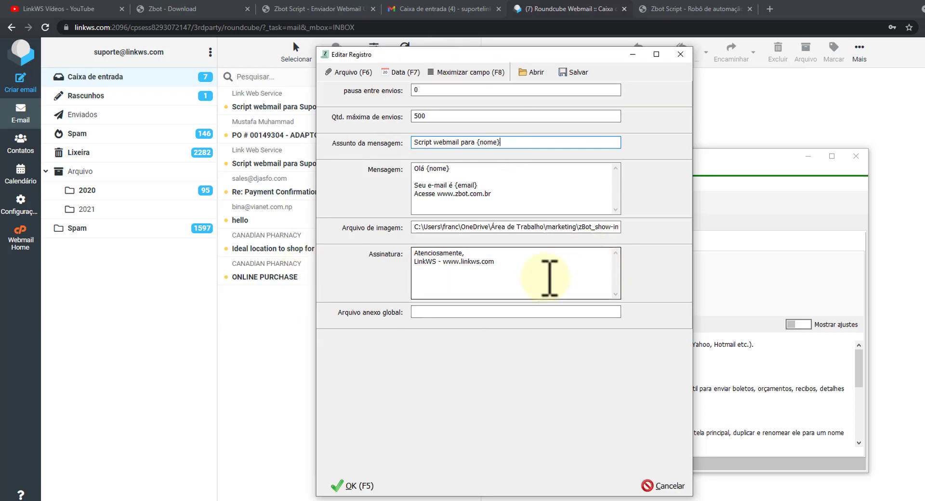
pyautogui.moveTo(477, 54); pyautogui.dragTo(670, 66)
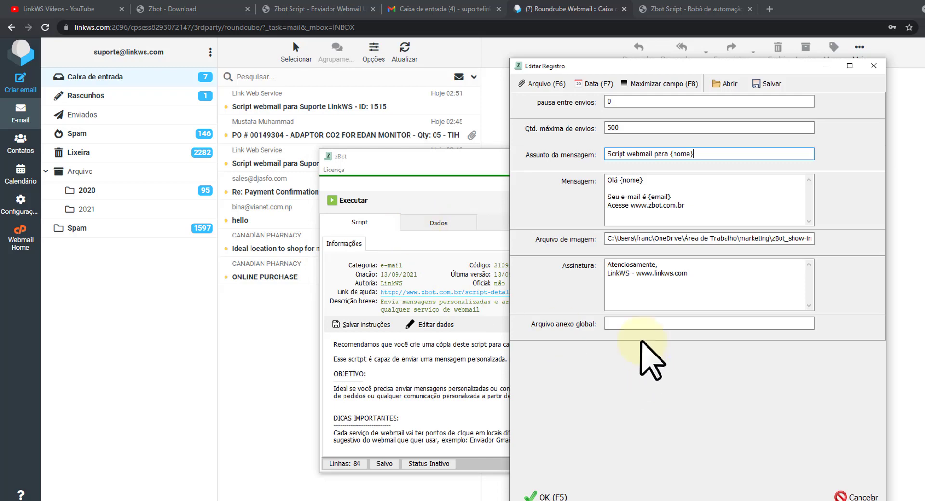
# Set Boleto.pdf as the global attachment and start the script run.
pyautogui.click(639, 324)
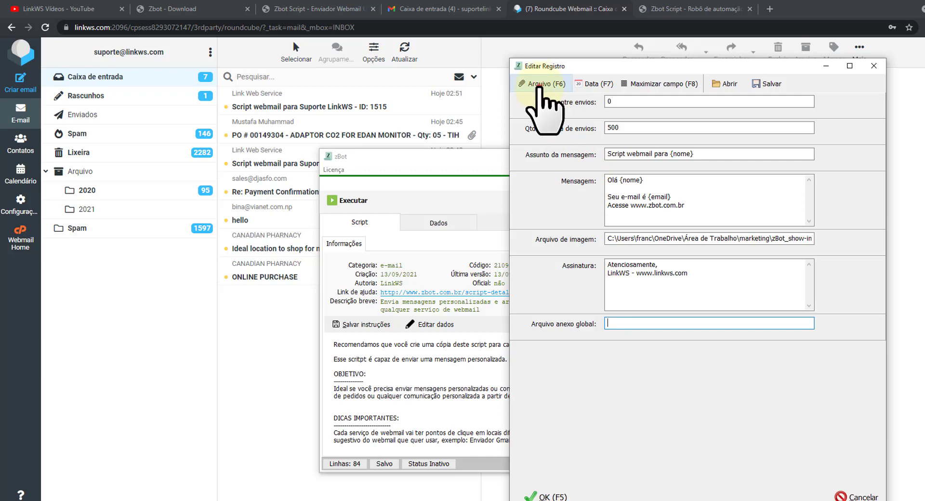
pyautogui.click(543, 89)
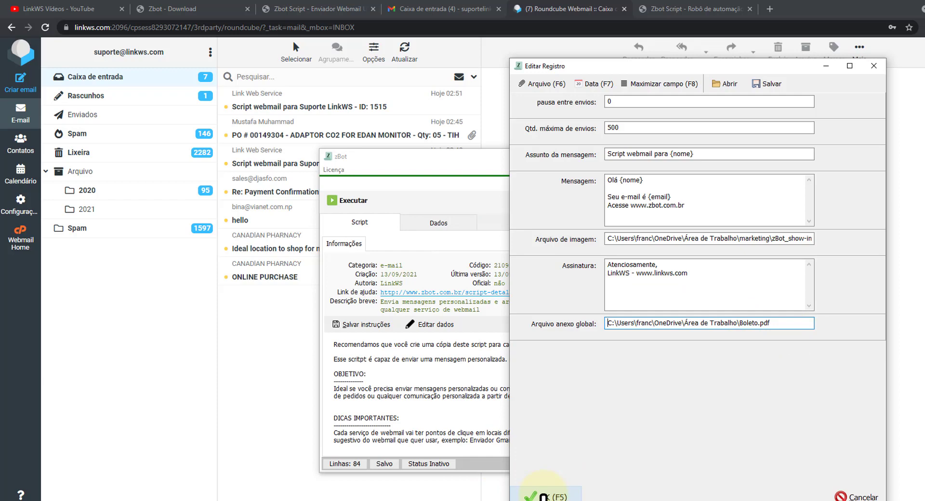
pyautogui.click(542, 495)
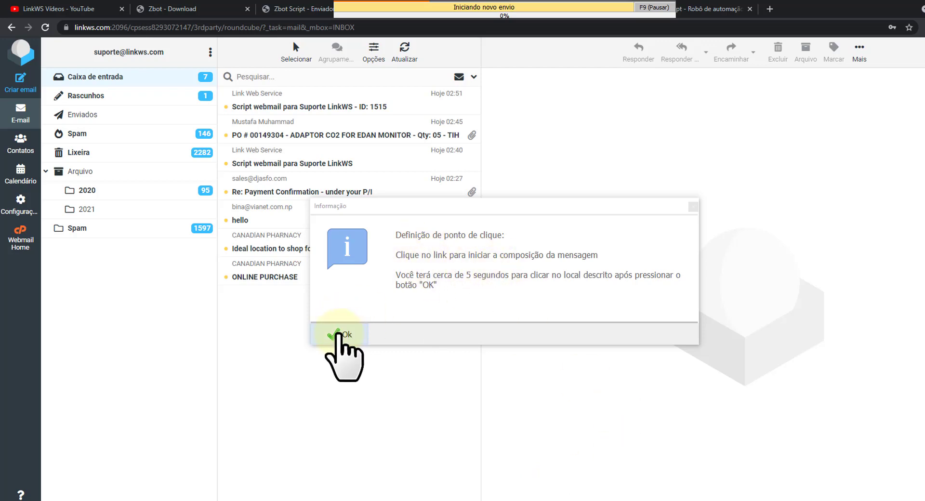
# Register the Criar email button and Para field click points, confirming each with Sim.
pyautogui.click(339, 333)
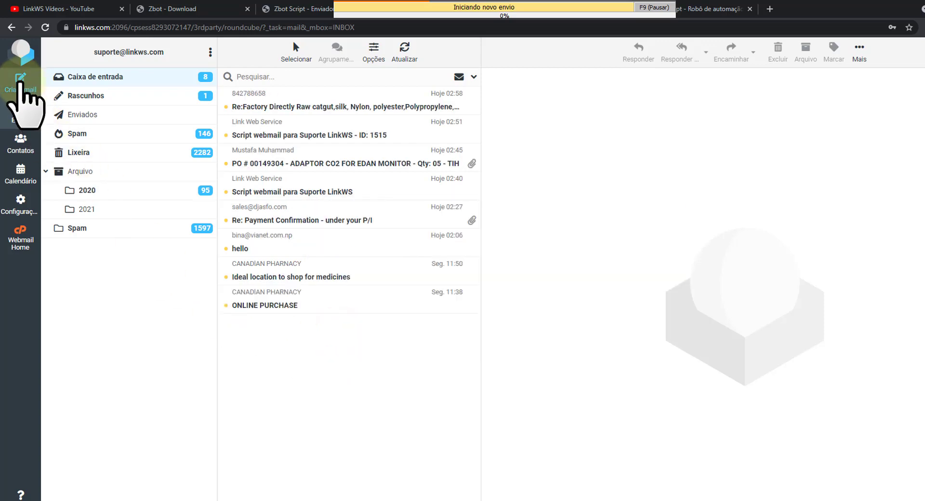
pyautogui.click(20, 81)
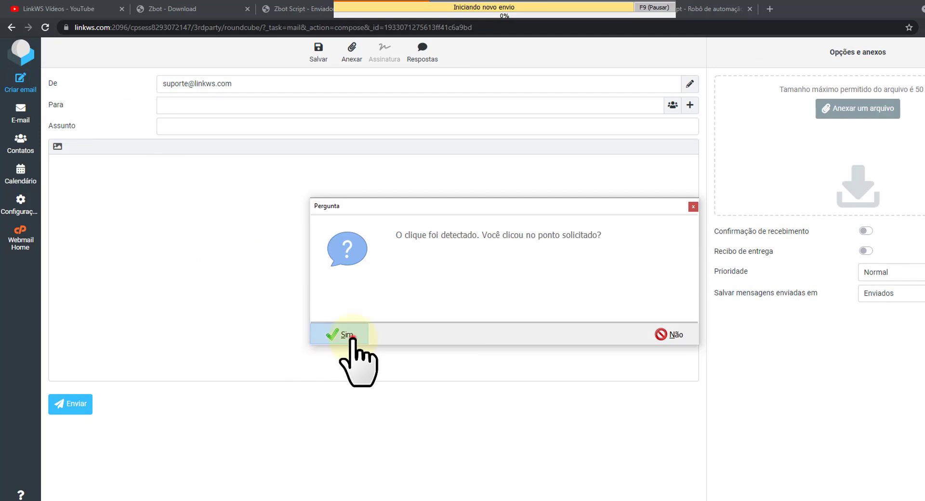
pyautogui.click(350, 336)
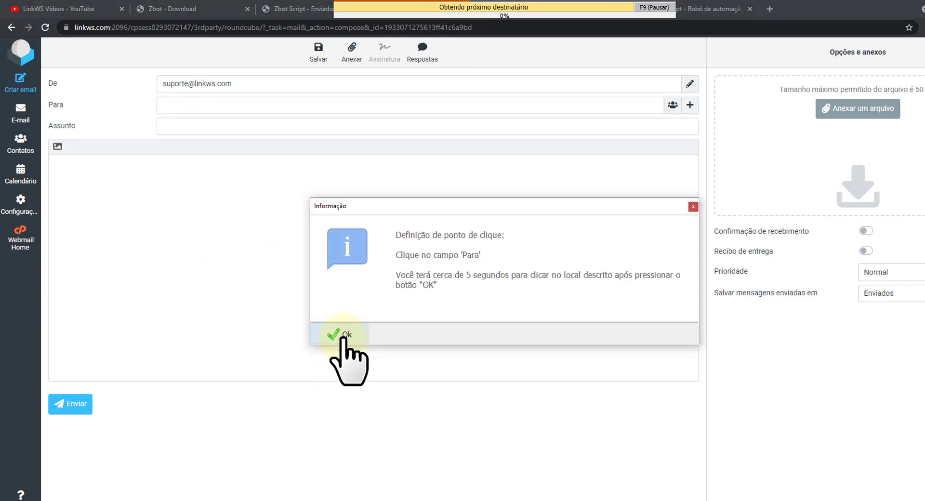
pyautogui.click(343, 336)
pyautogui.click(176, 107)
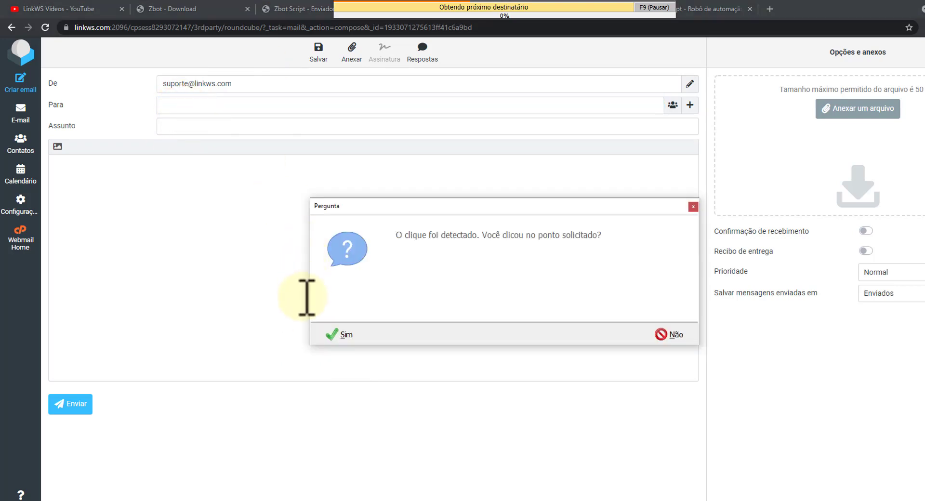
pyautogui.click(343, 334)
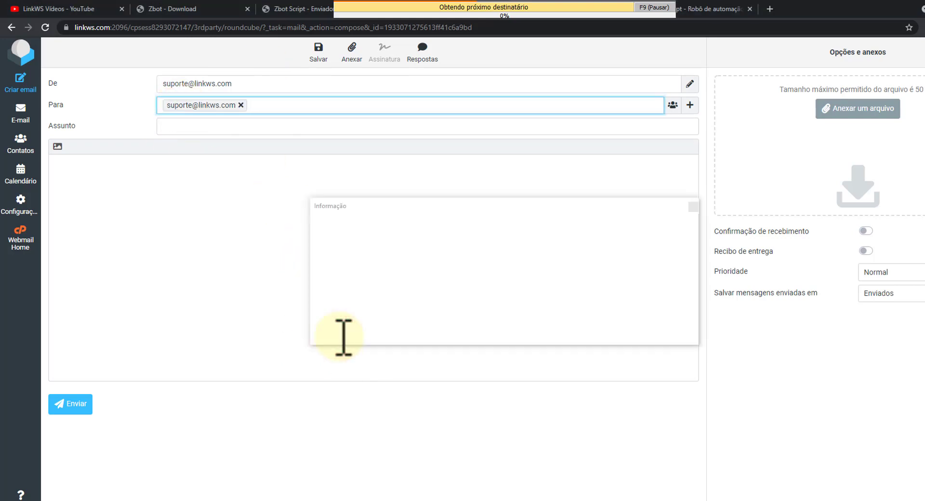
# Register the Assunto, message body and attach-file click points so the personalized text fills in.
pyautogui.click(341, 336)
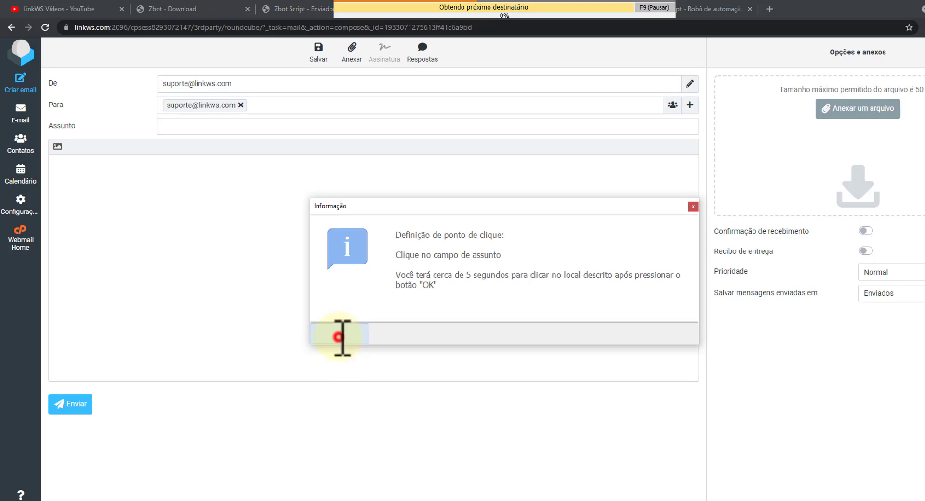
pyautogui.click(216, 128)
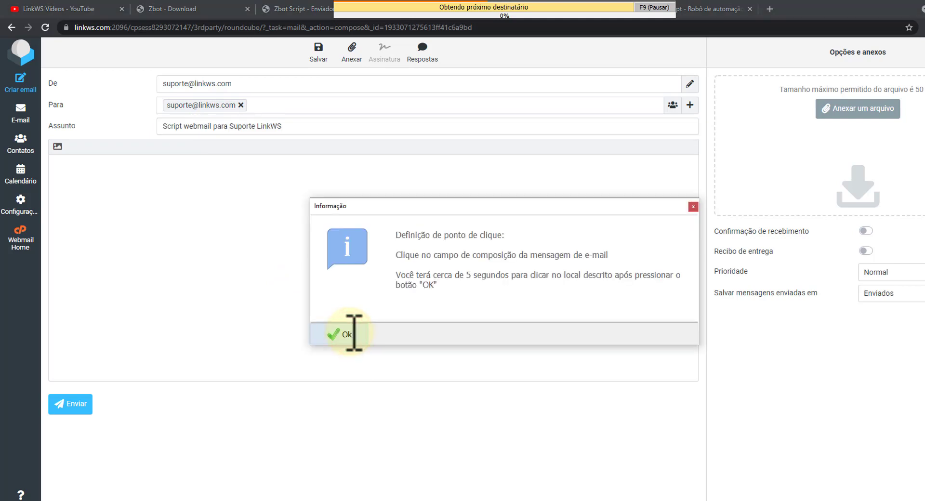
pyautogui.click(354, 332)
pyautogui.click(145, 182)
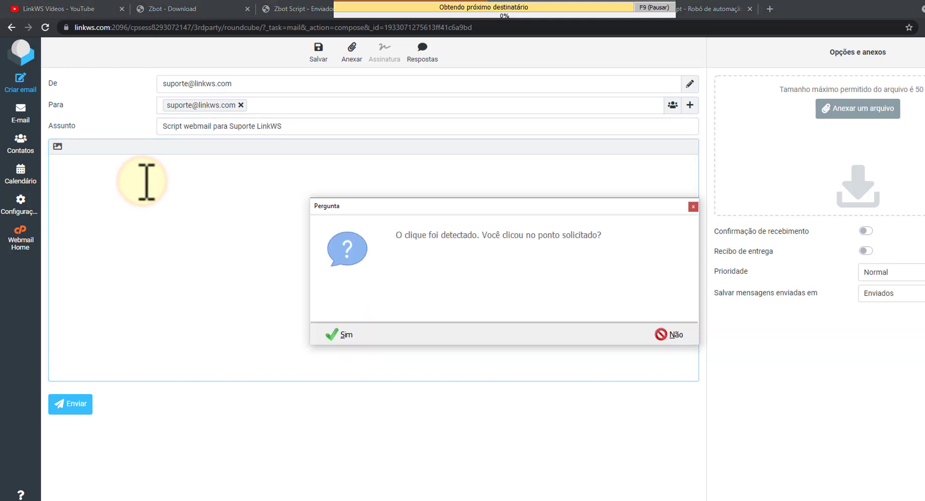
pyautogui.click(347, 334)
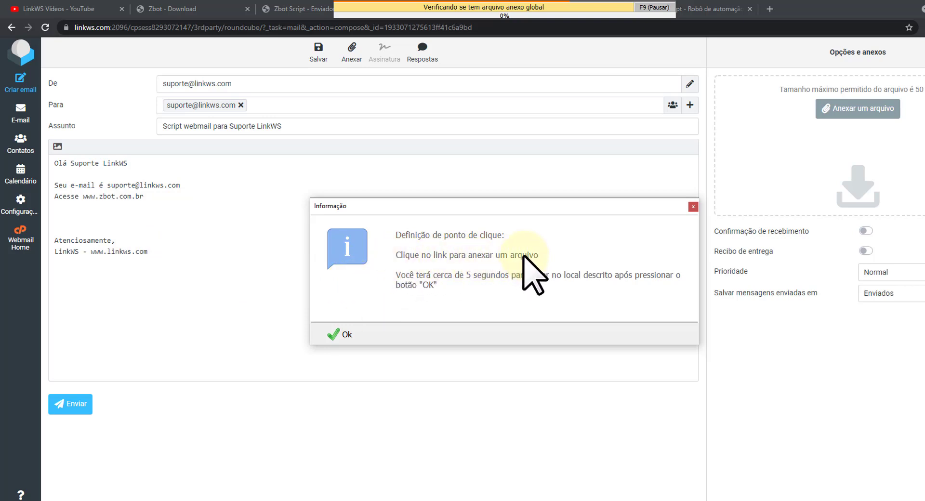
pyautogui.click(340, 335)
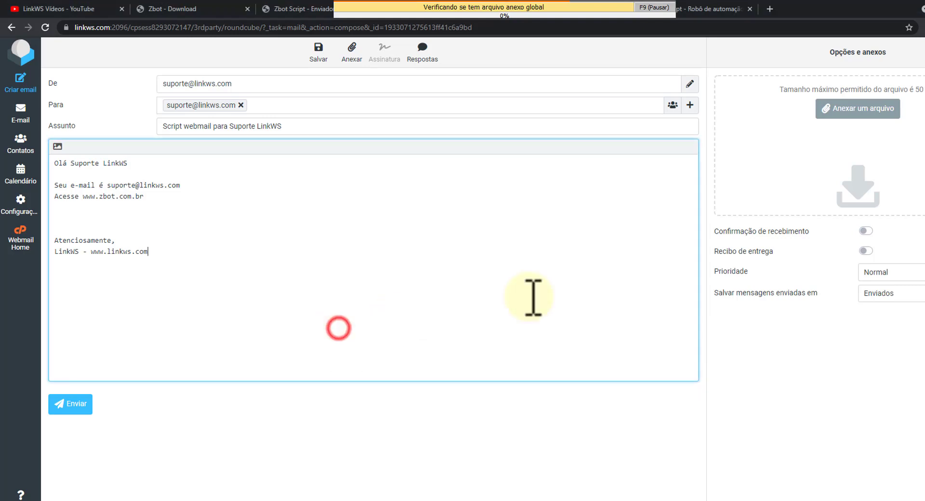
pyautogui.click(858, 108)
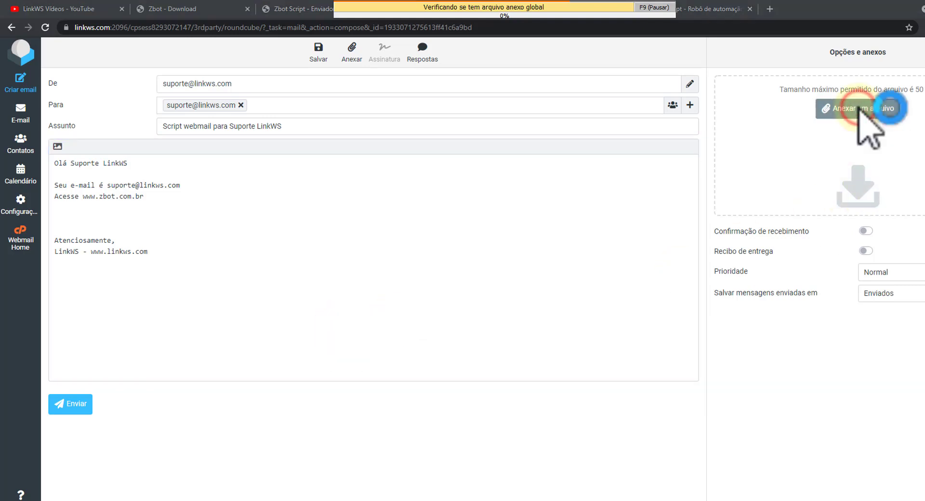
# Confirm the attach point and file-dialog click so Boleto.pdf gets attached.
pyautogui.click(339, 334)
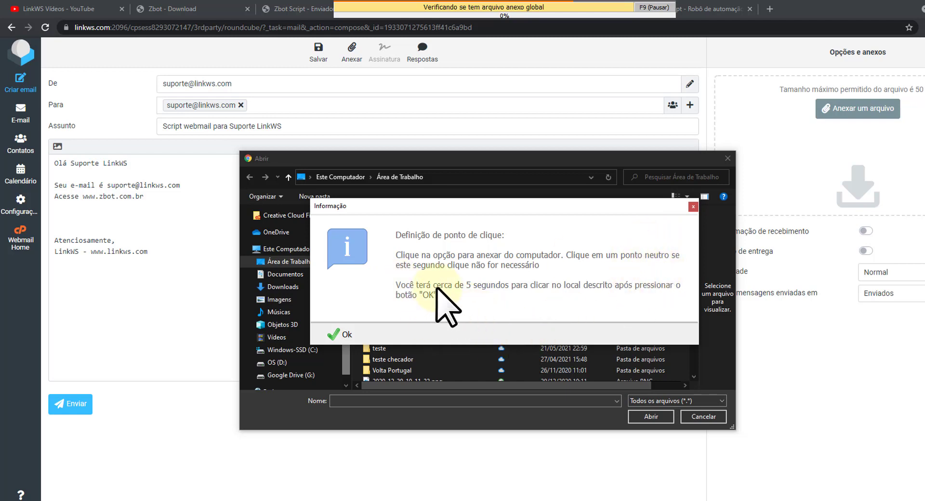
pyautogui.click(337, 333)
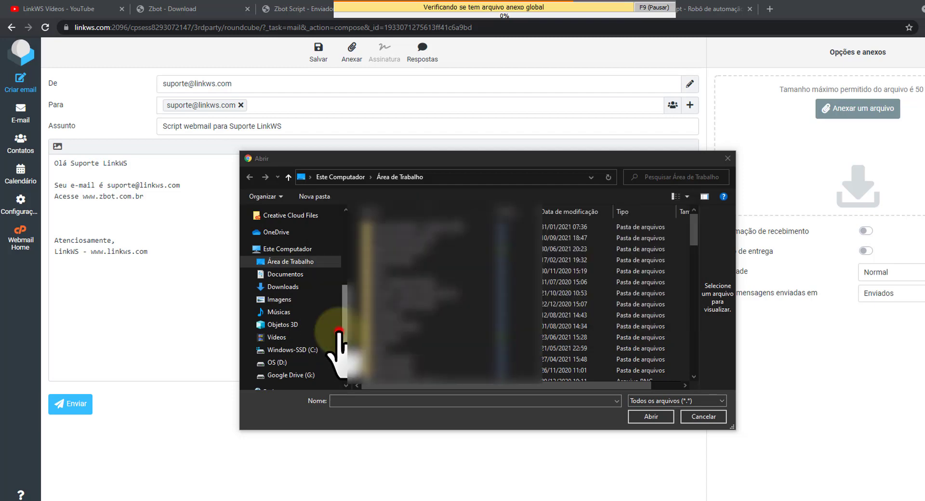
pyautogui.click(263, 407)
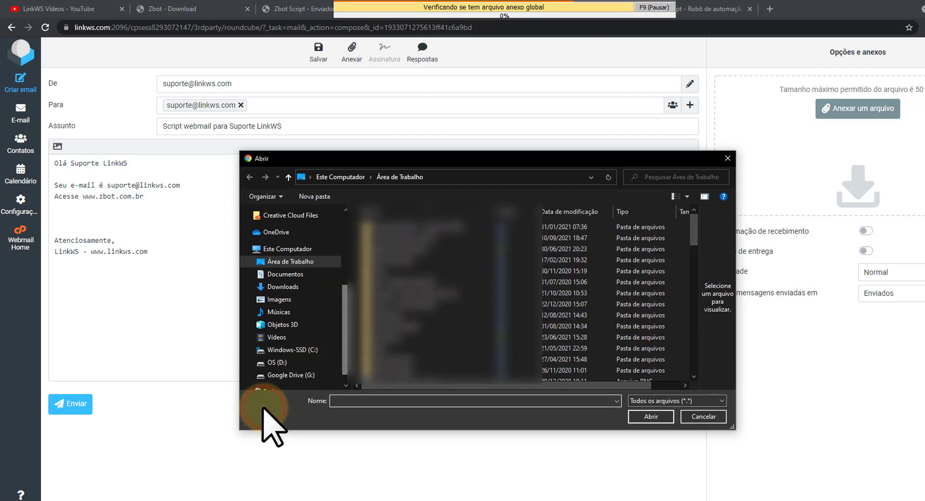
pyautogui.click(289, 334)
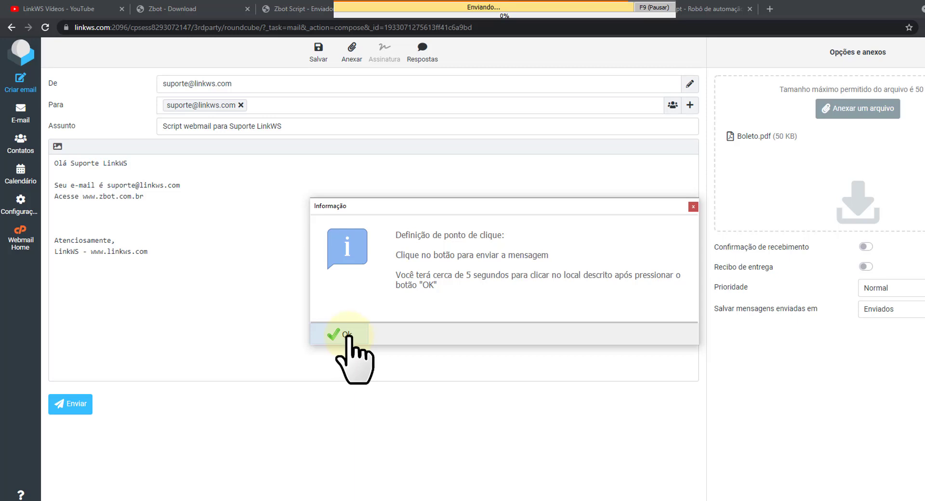
# Register the Enviar click point and confirm, sending the support message.
pyautogui.click(346, 335)
pyautogui.click(73, 402)
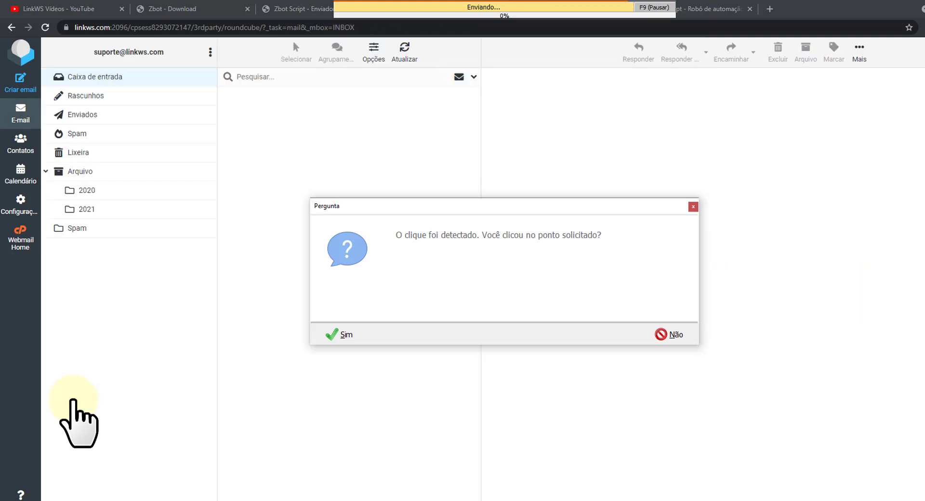
pyautogui.click(333, 328)
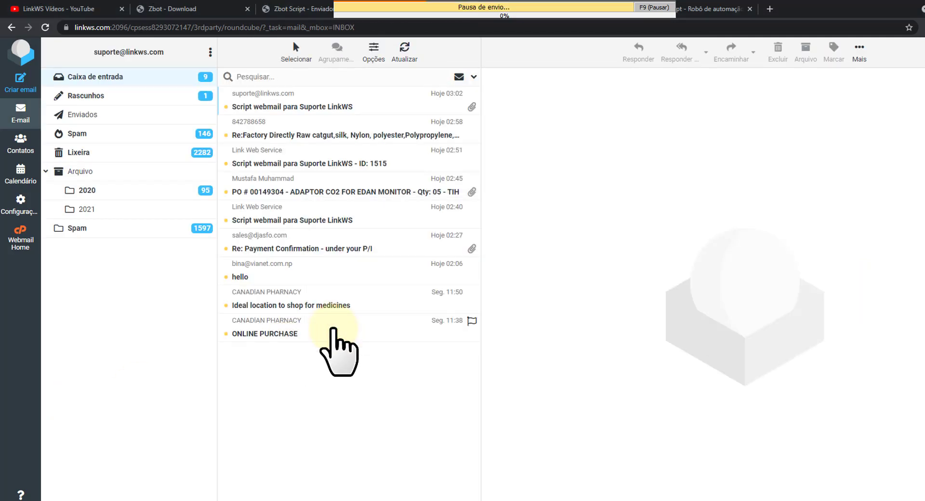
# Send 'Script webmail para Comercial LinkWS' to the commercial contact with greeting, signature and Boleto.pdf attached.
pyautogui.click(22, 81)
pyautogui.click(186, 107)
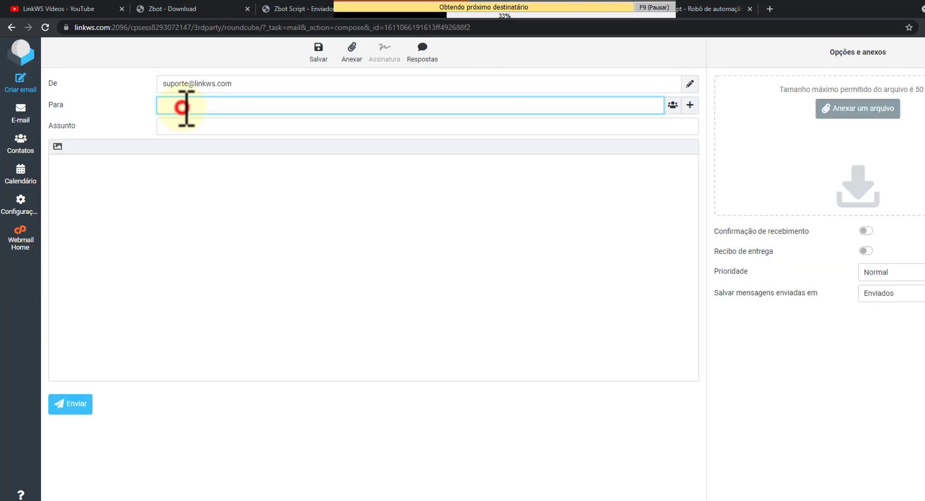
pyautogui.click(218, 128)
pyautogui.write('Script webmail para Comercial LinkWS')
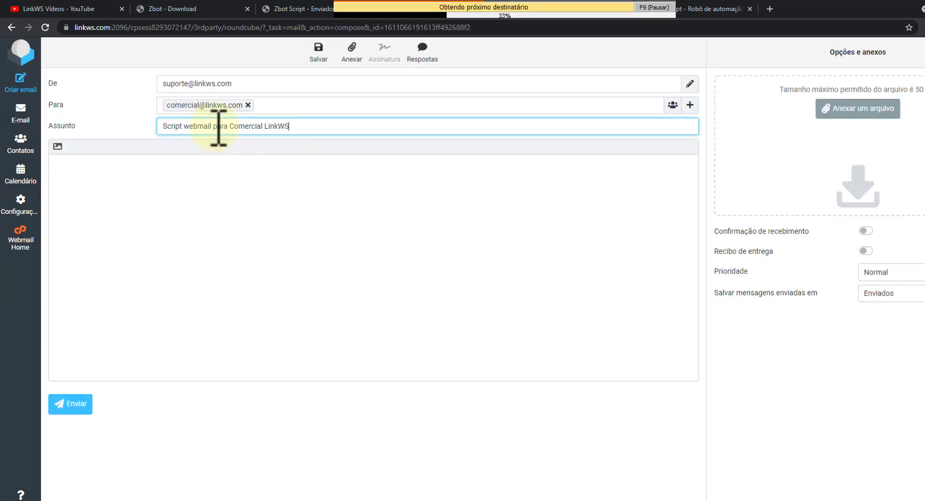
pyautogui.click(145, 182)
pyautogui.hotkey('ctrl', 'v')
pyautogui.press('Return')
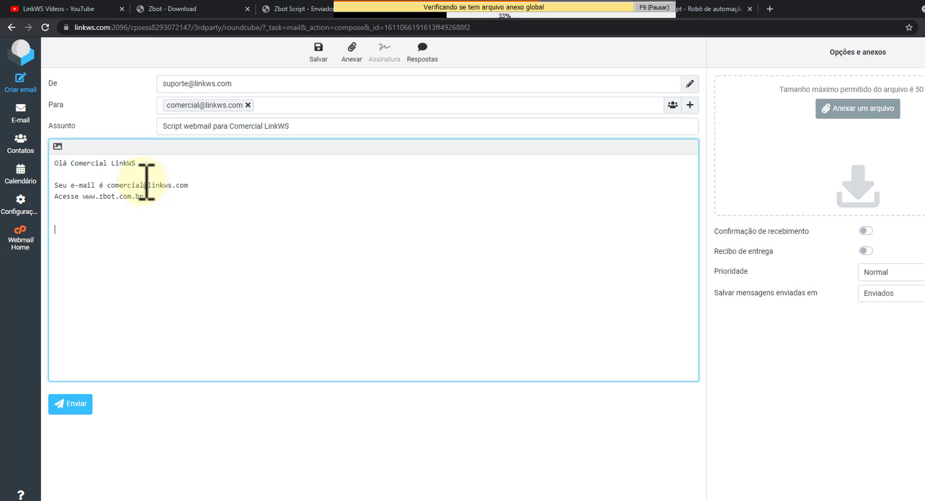
pyautogui.press('Return')
pyautogui.write('Atenciosamente, LinkWS - www.linkws.com')
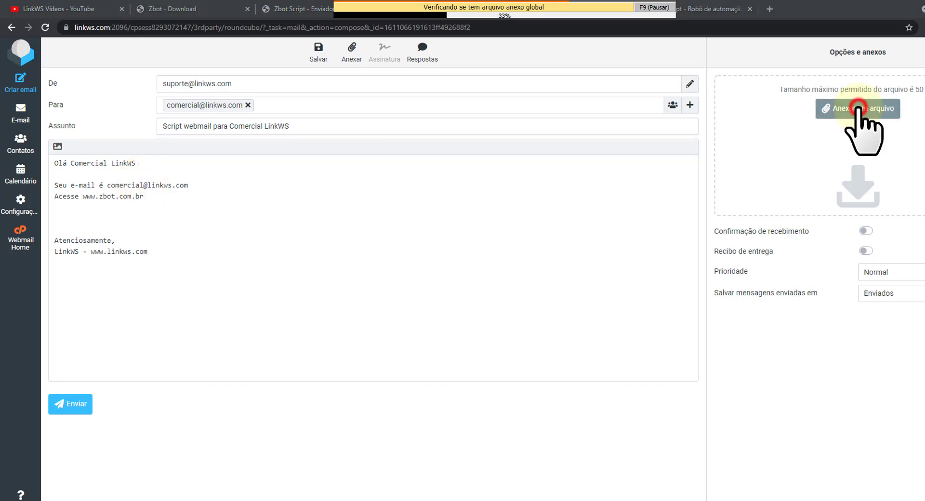
pyautogui.click(858, 110)
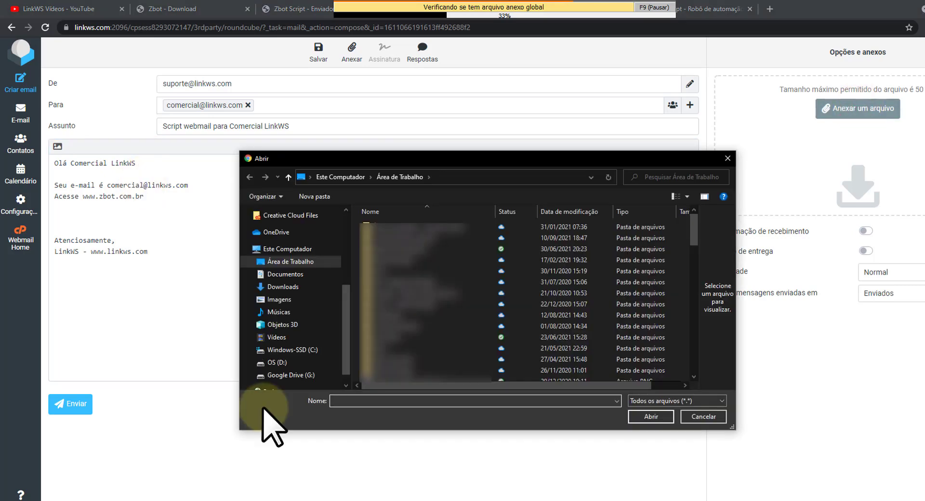
pyautogui.write('C:\\Users\\franc\\OneDrive\\Área de Trabalho\\Boleto.pdf')
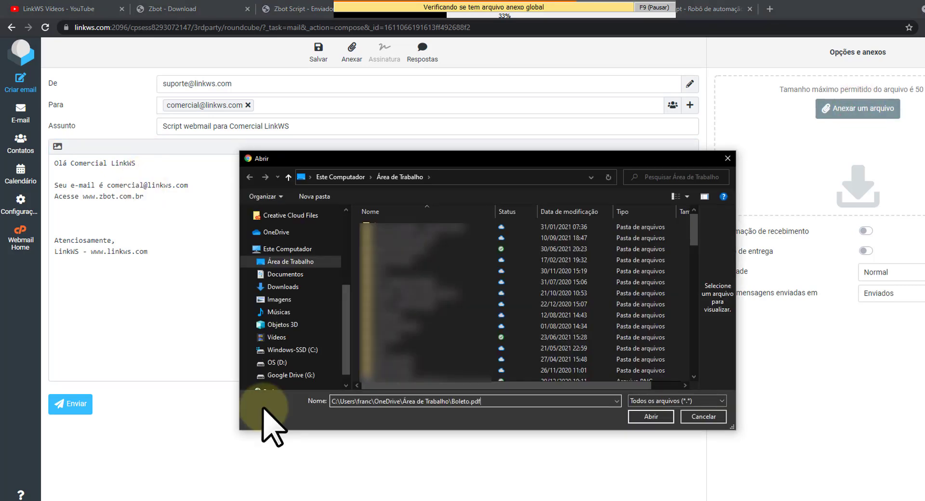
pyautogui.press('Return')
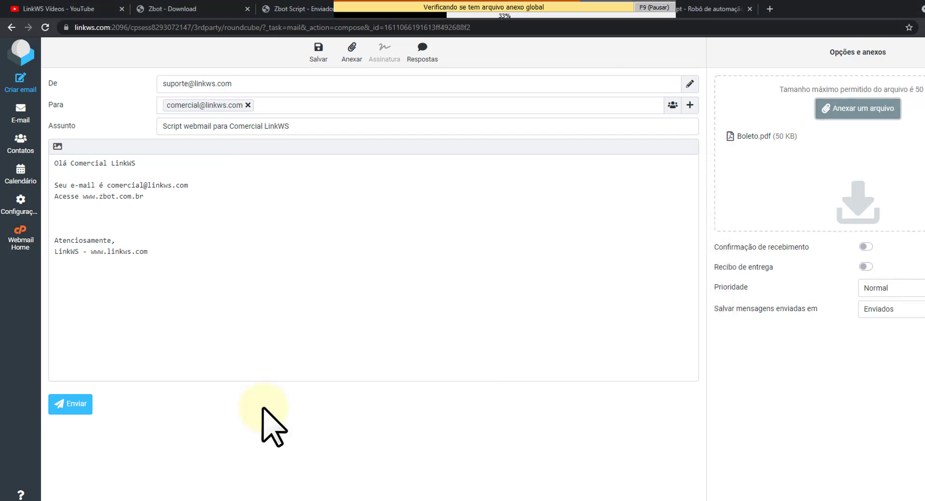
pyautogui.click(72, 400)
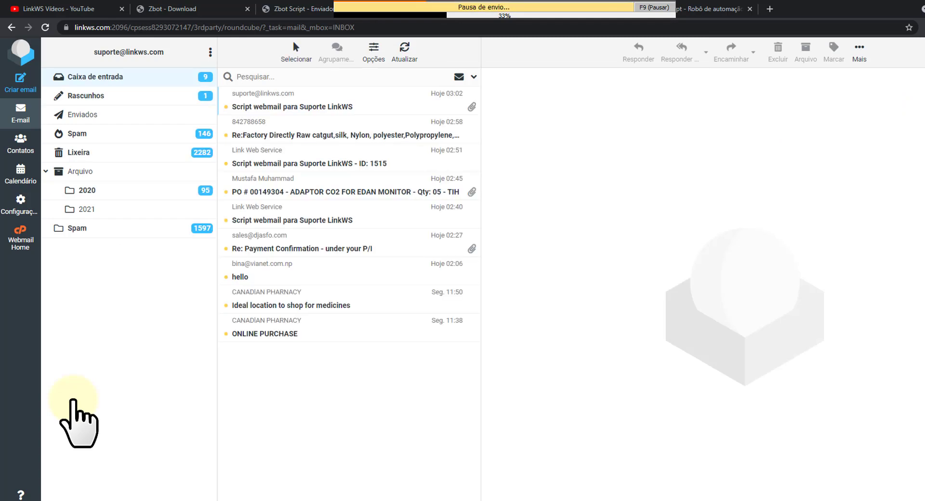
# Send 'Script webmail para Suporte LinkWS Gmail' to the Gmail support contact with signature and Boleto.pdf.
pyautogui.click(22, 83)
pyautogui.click(186, 108)
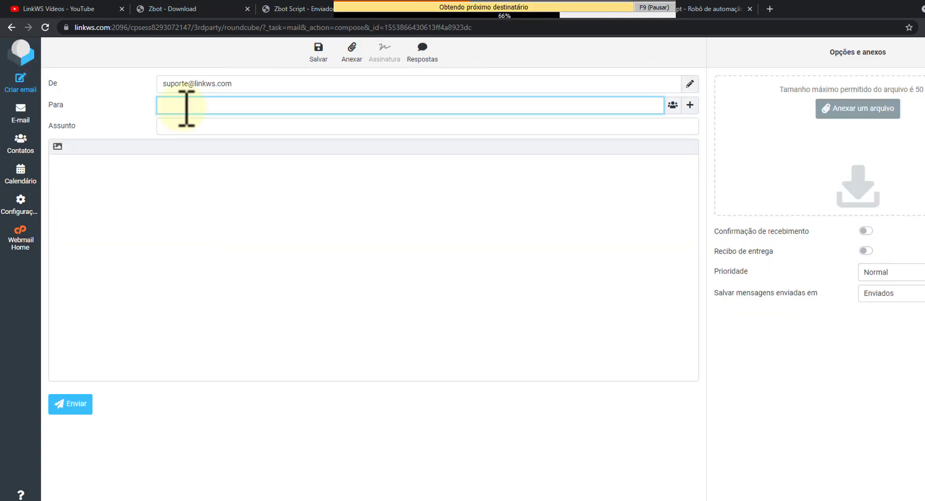
pyautogui.hotkey('ctrl', 'v')
pyautogui.click(216, 120)
pyautogui.hotkey('ctrl', 'v')
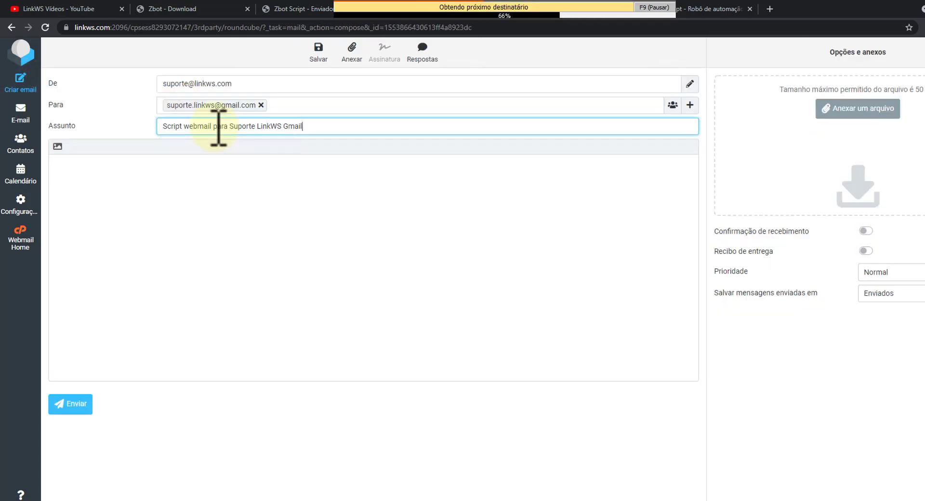
pyautogui.click(146, 183)
pyautogui.hotkey('ctrl', 'v')
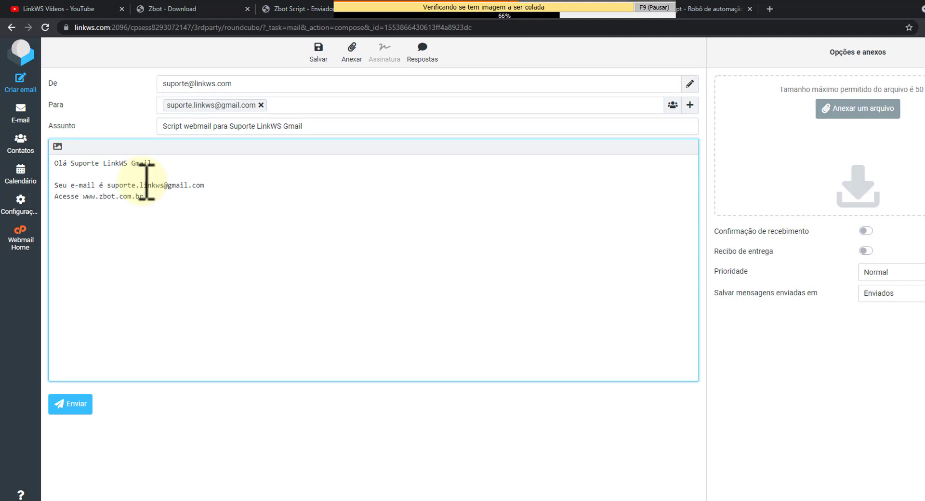
pyautogui.press('Return')
pyautogui.write('Atenciosamente, LinkWS - www.linkws.com')
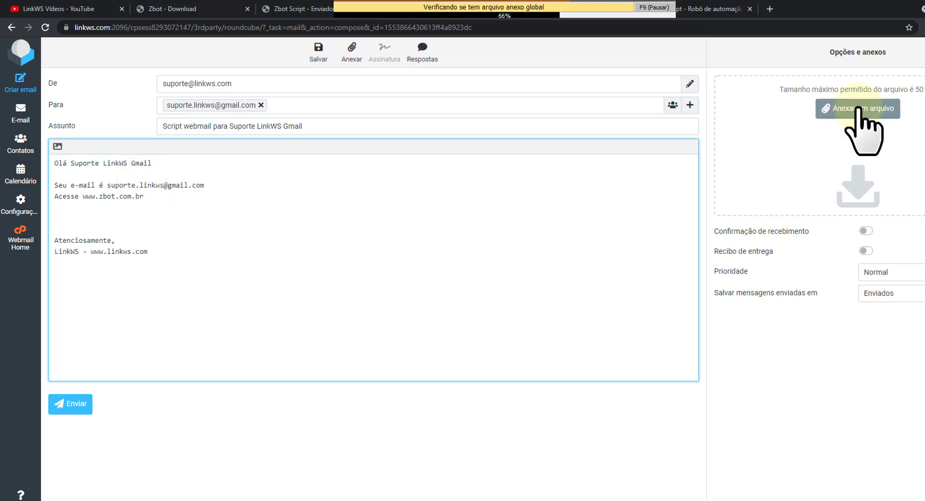
pyautogui.click(858, 109)
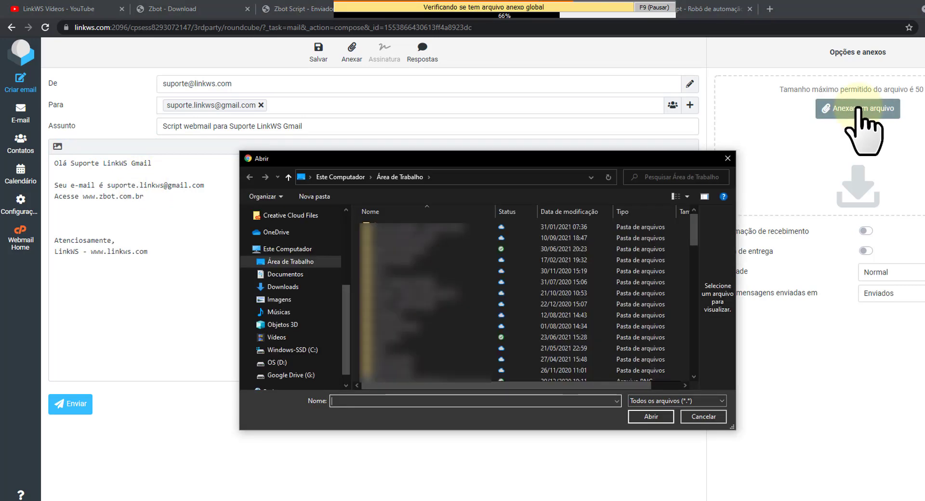
pyautogui.click(264, 407)
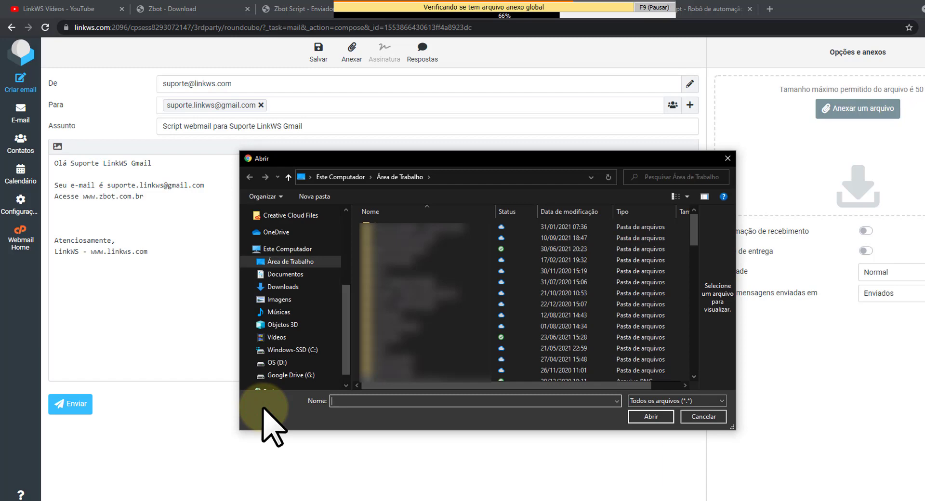
pyautogui.hotkey('ctrl', 'v')
pyautogui.press('Return')
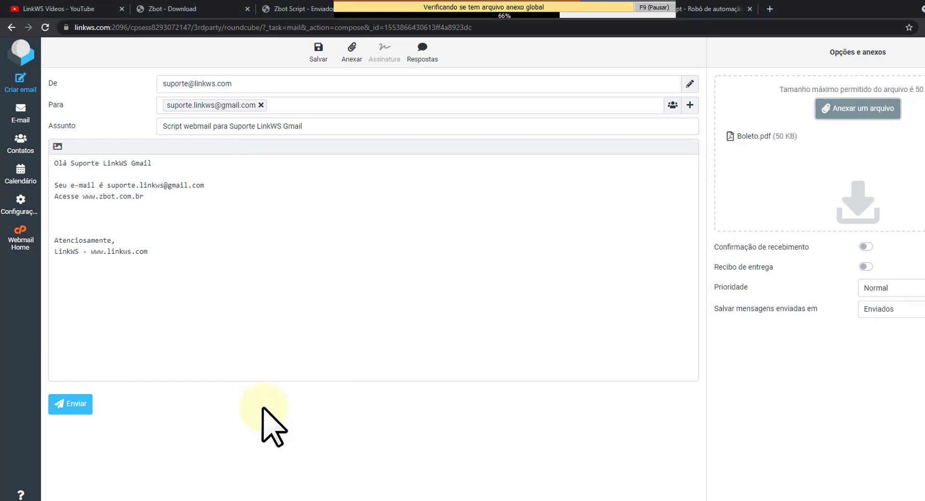
pyautogui.click(72, 404)
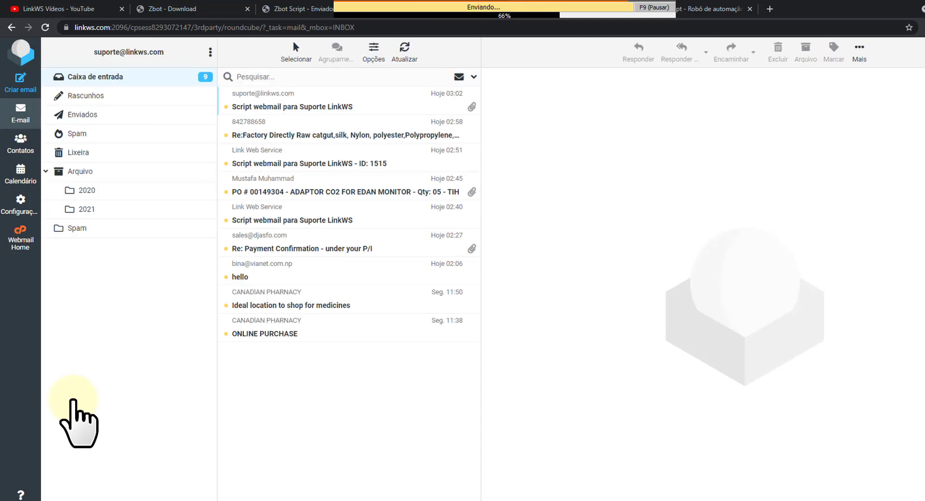
# Open a new compose page and close the 'Script finalizado' notice with Ok.
pyautogui.click(20, 83)
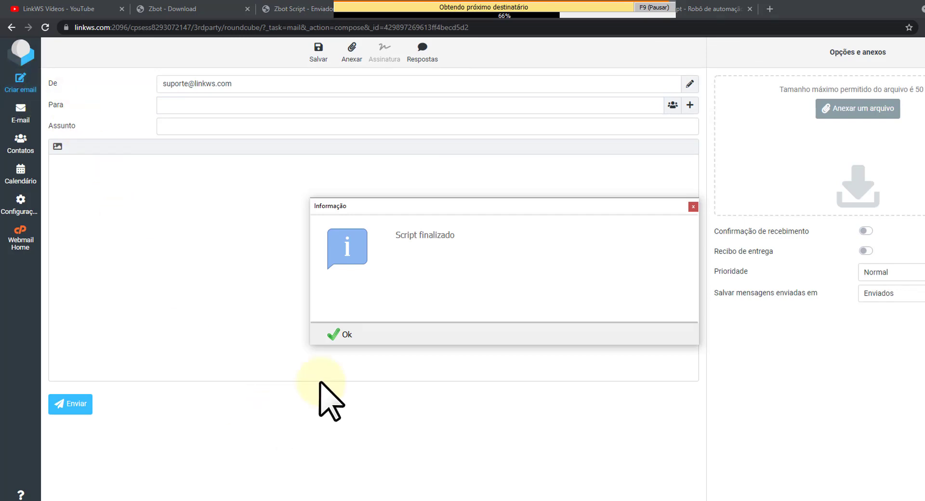
pyautogui.click(347, 331)
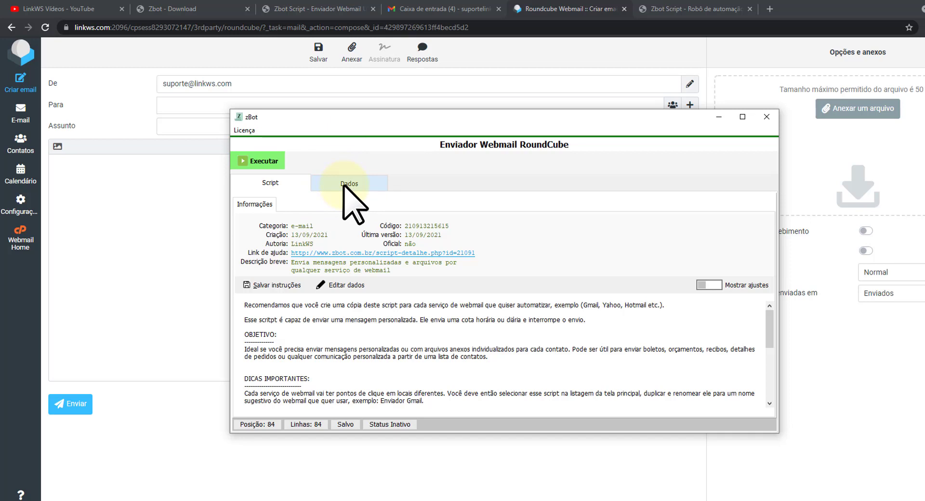
# Show the Dados table with all three contacts marked Enviado, and nudge the zBot window slightly.
pyautogui.click(344, 184)
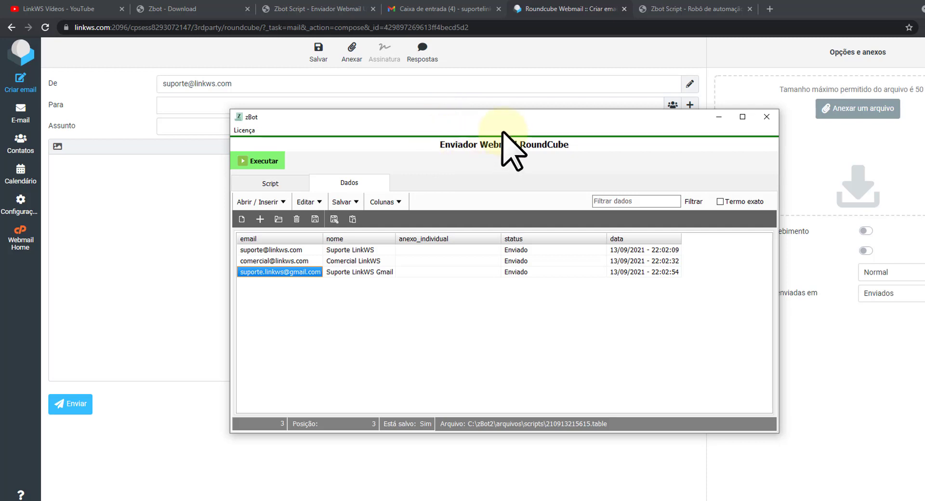
pyautogui.moveTo(477, 118); pyautogui.dragTo(486, 121)
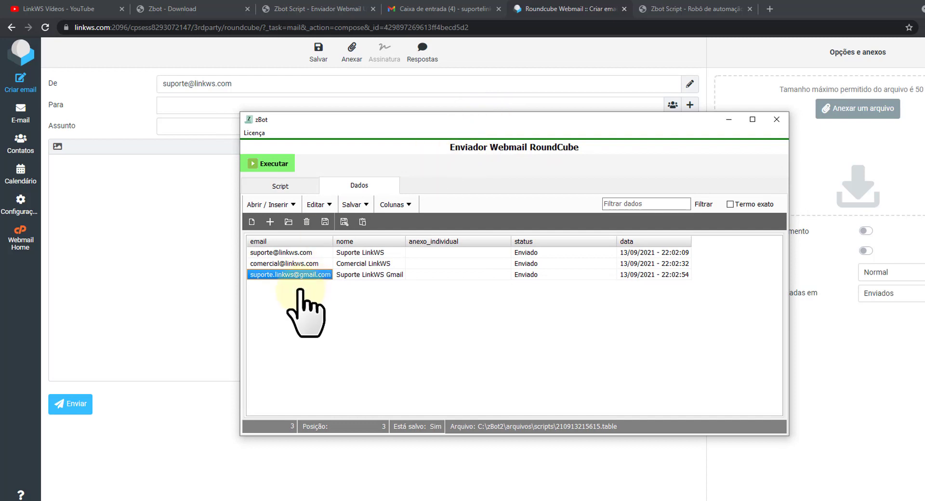
# Return to the Script tab and turn on Mostrar ajustes to show Ajustes e configurações.
pyautogui.click(273, 185)
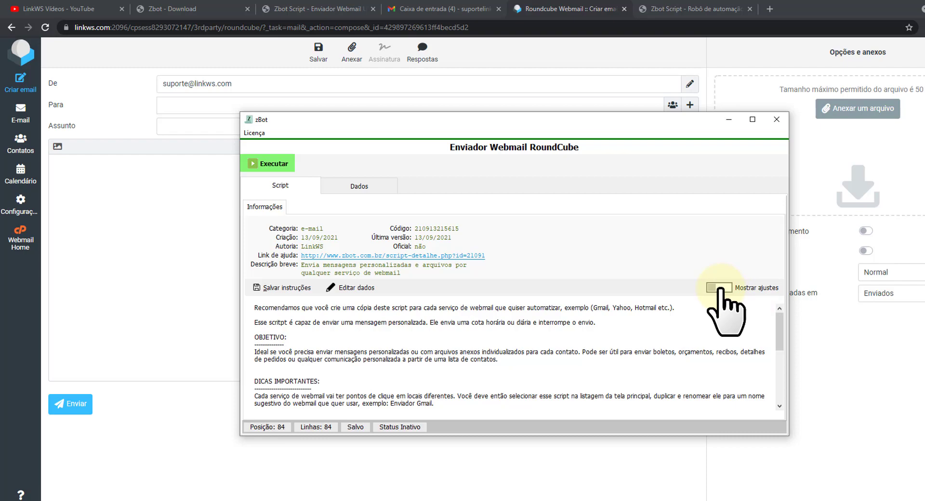
pyautogui.click(720, 288)
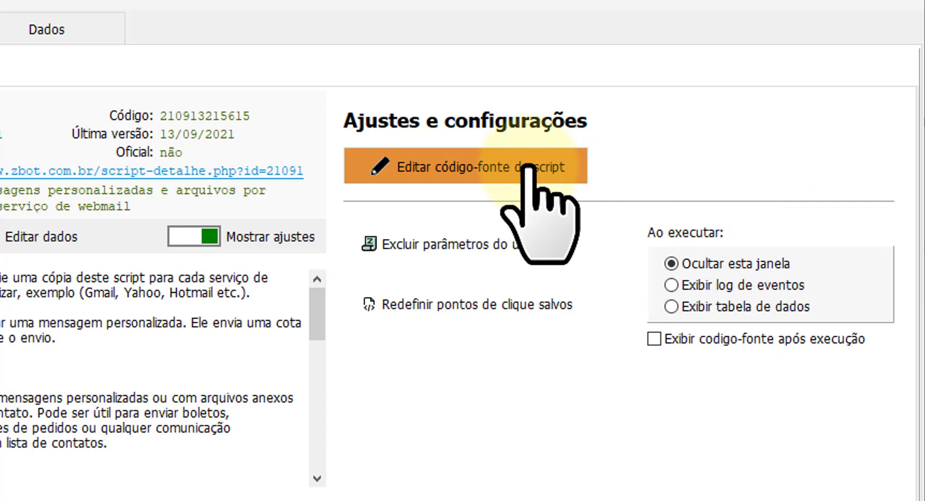
pyautogui.click(528, 168)
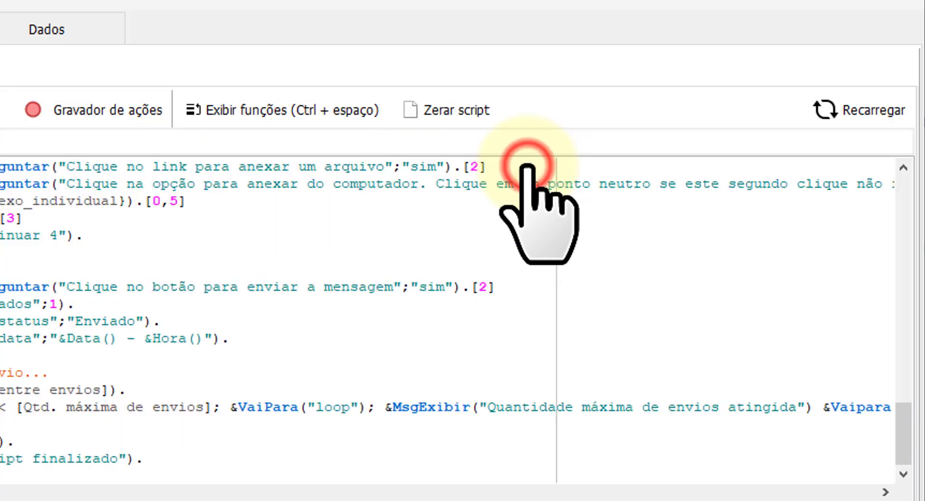
pyautogui.moveTo(915, 450); pyautogui.dragTo(917, 157)
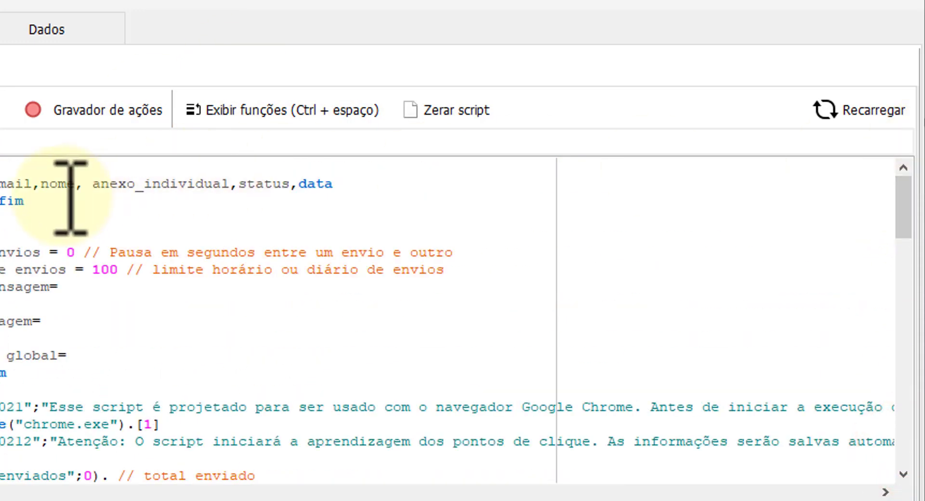
pyautogui.scroll(-2, 43, 320)
pyautogui.scroll(-5, 43, 321)
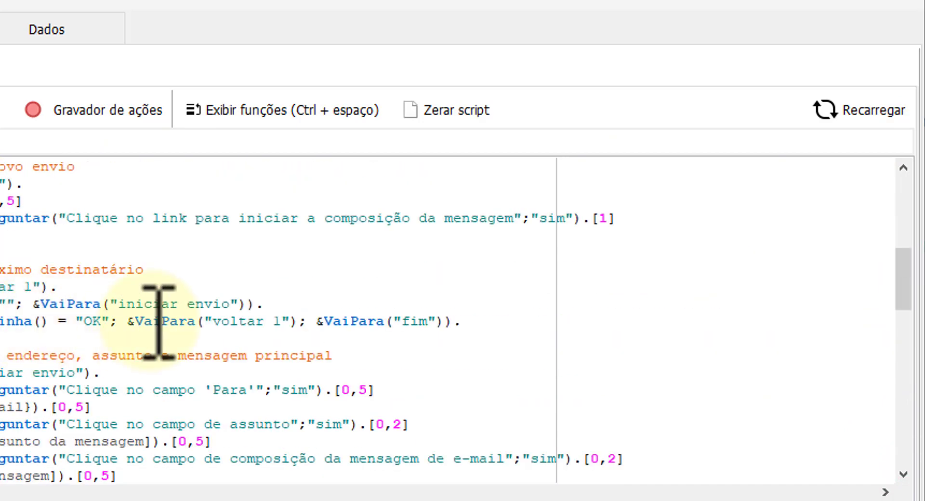
pyautogui.scroll(2, 159, 321)
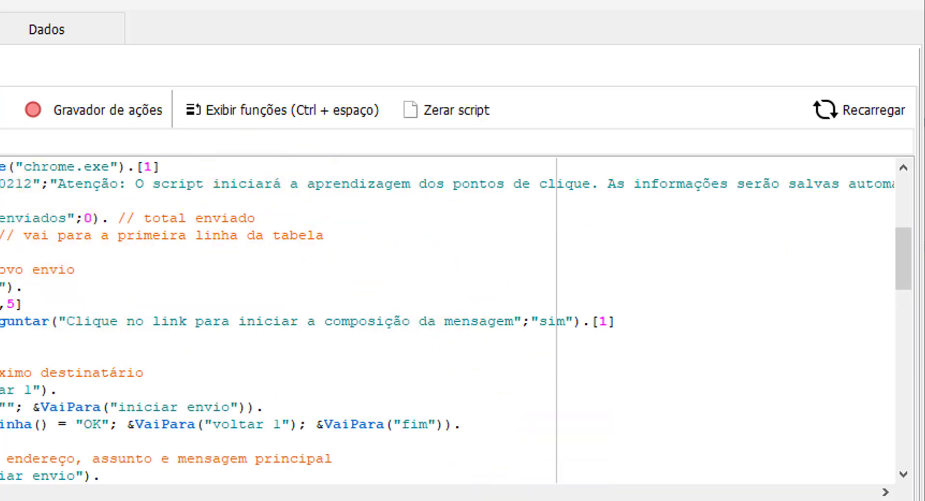
pyautogui.moveTo(901, 269); pyautogui.dragTo(900, 190)
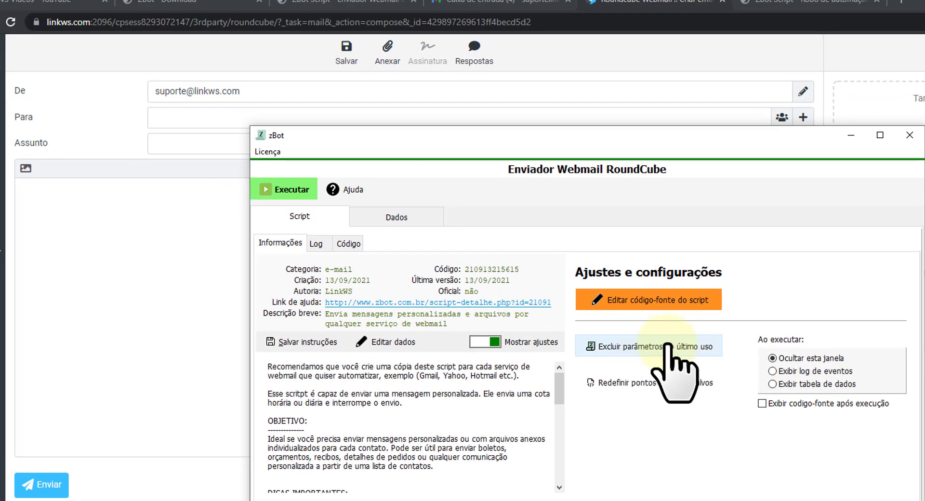
# Delete the script's last-used run parameters, then run Executar again to get empty send settings.
pyautogui.click(289, 189)
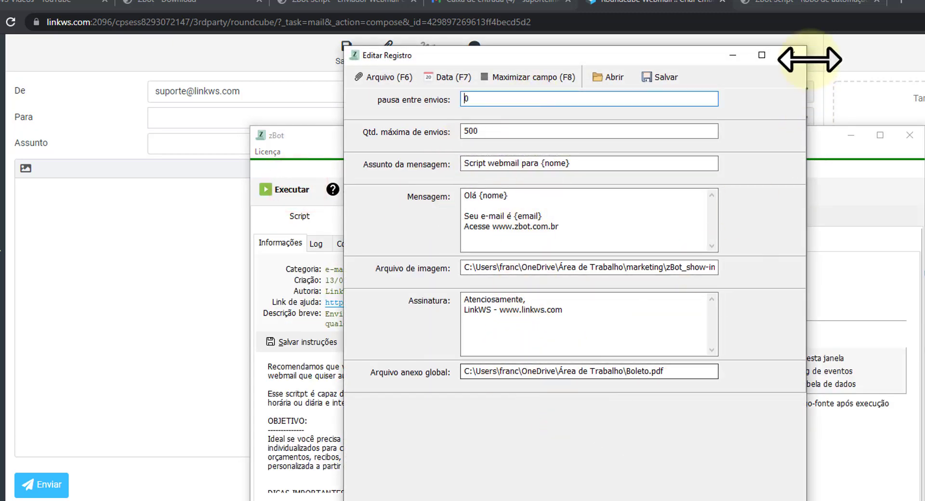
pyautogui.click(792, 55)
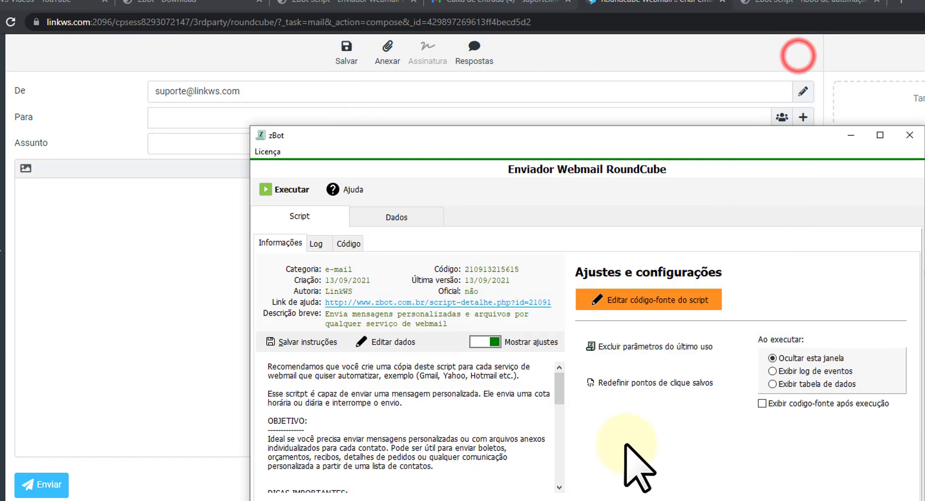
pyautogui.click(629, 349)
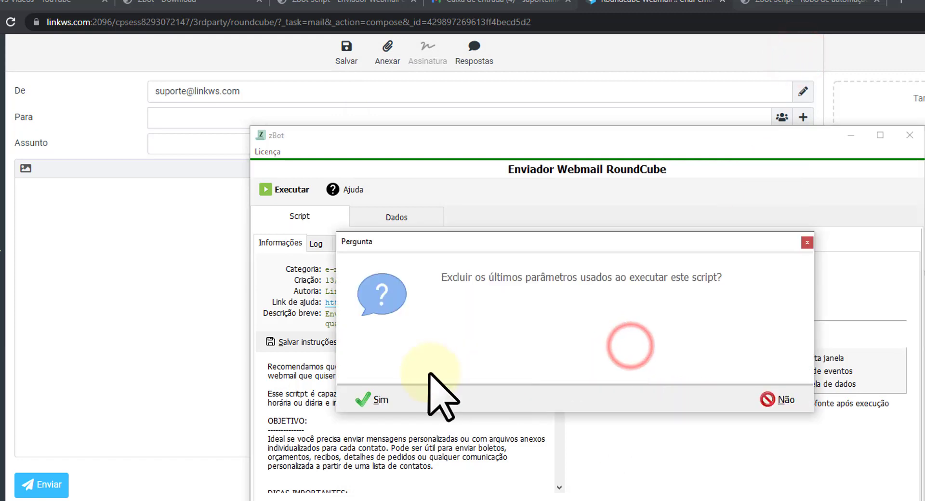
pyautogui.click(370, 395)
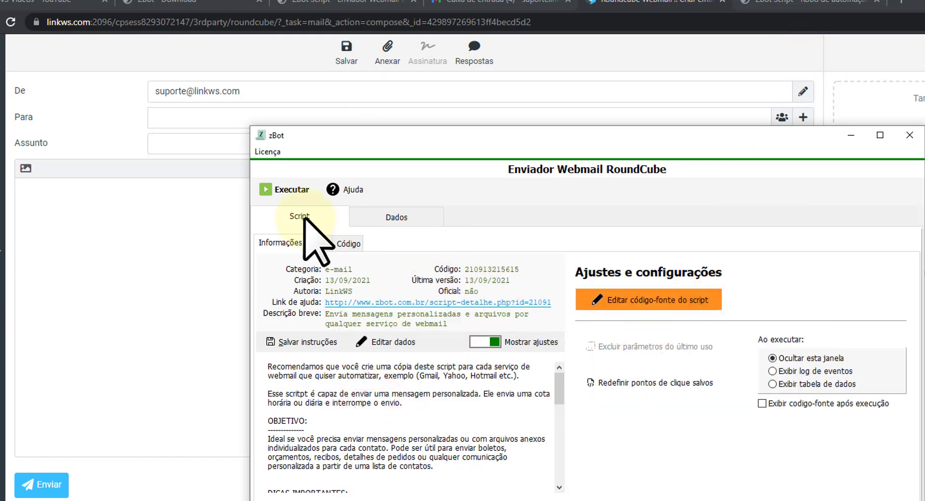
pyautogui.click(288, 190)
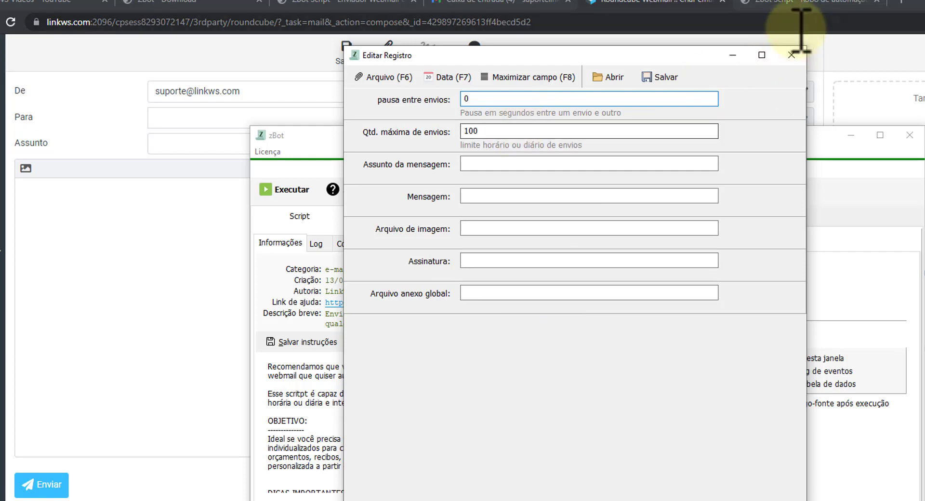
# Close the empty settings and column options, then run the script with settings from dados webmail.txt.
pyautogui.click(790, 55)
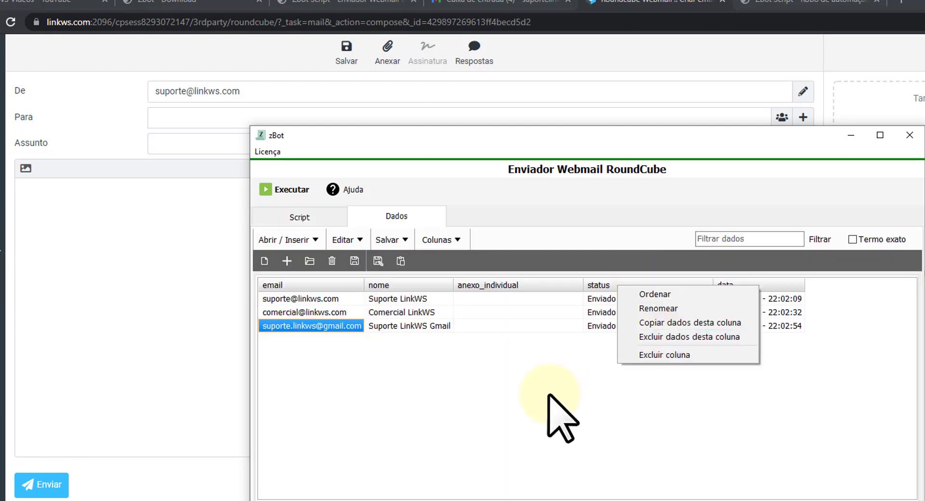
pyautogui.click(532, 324)
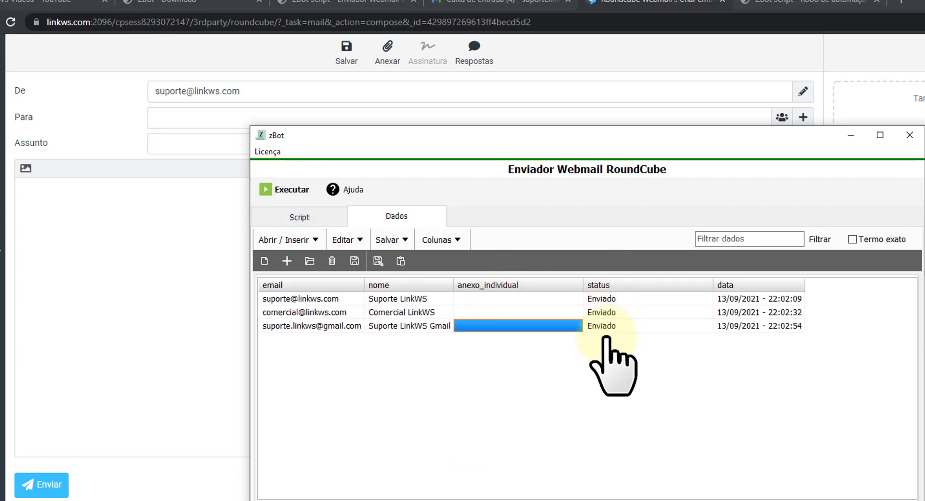
pyautogui.click(279, 190)
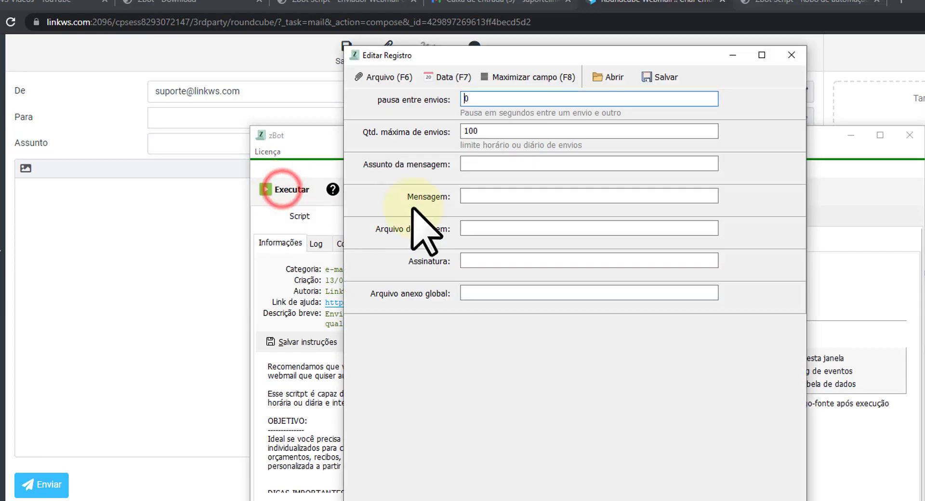
pyautogui.click(610, 77)
pyautogui.doubleClick(403, 223)
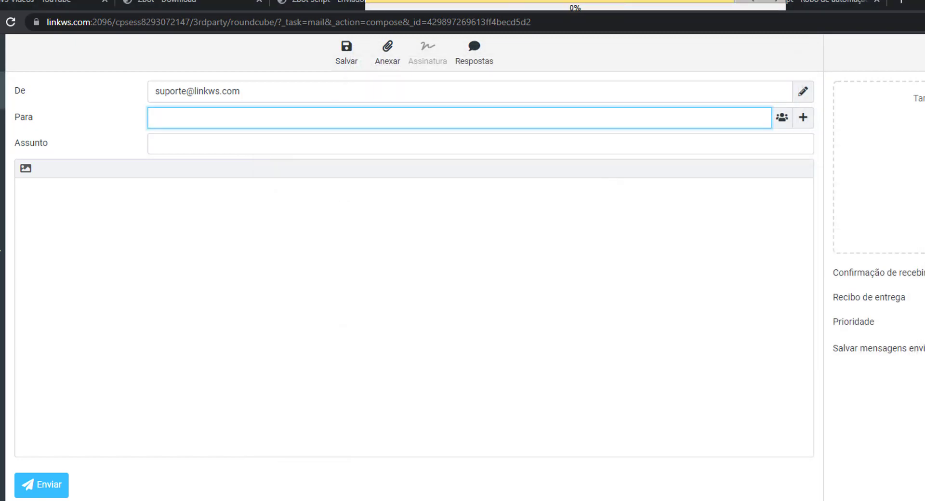
# Dismiss Script finalizado, then delete the second contact's Enviado status in the Dados table.
pyautogui.click(1, 89)
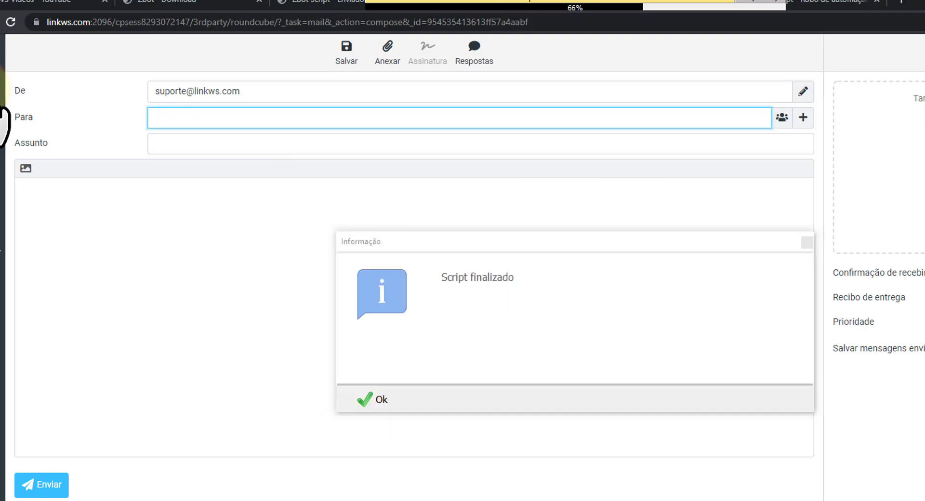
pyautogui.click(378, 399)
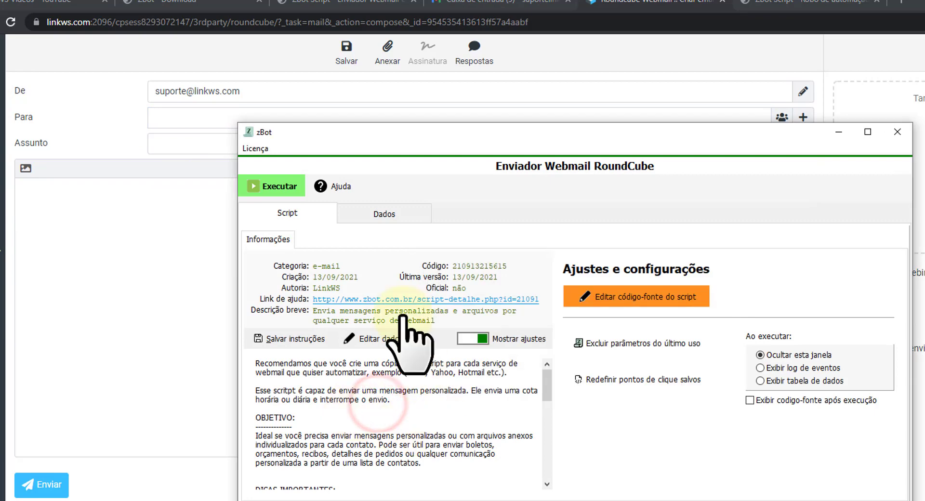
pyautogui.click(394, 212)
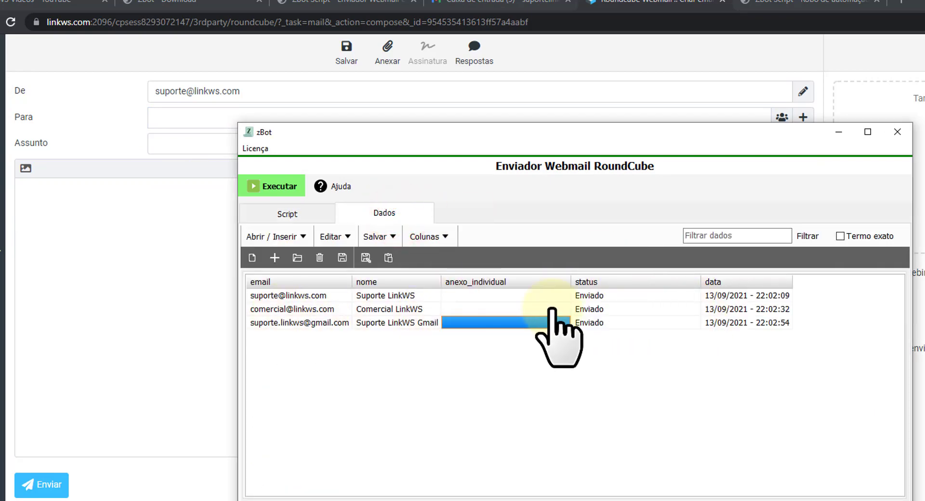
pyautogui.click(603, 309)
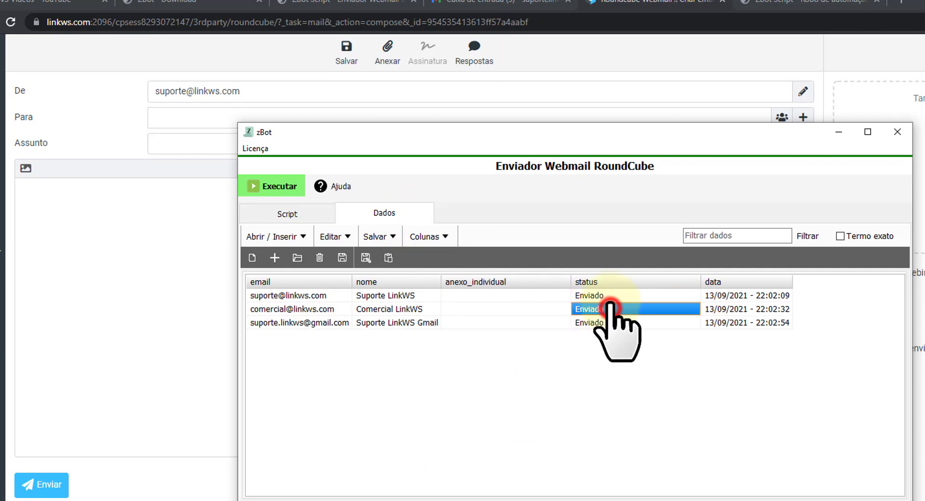
pyautogui.click(605, 309)
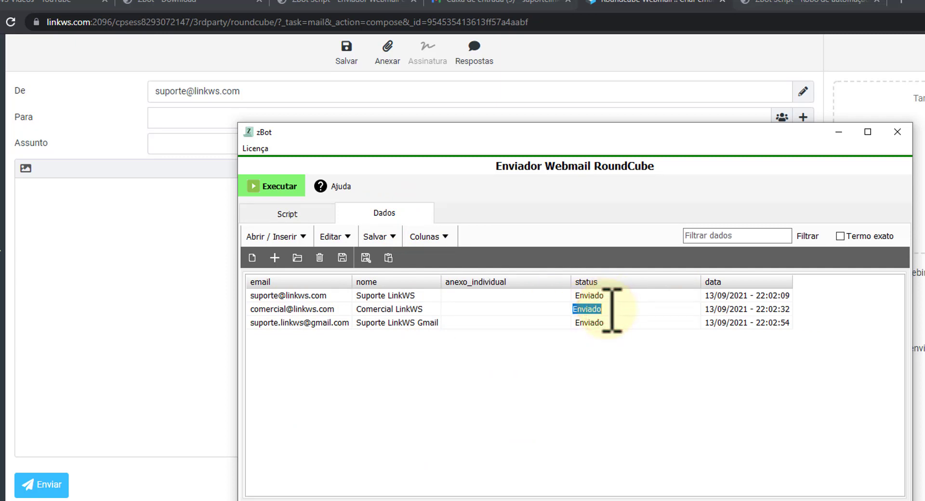
pyautogui.press('BackSpace')
pyautogui.click(604, 321)
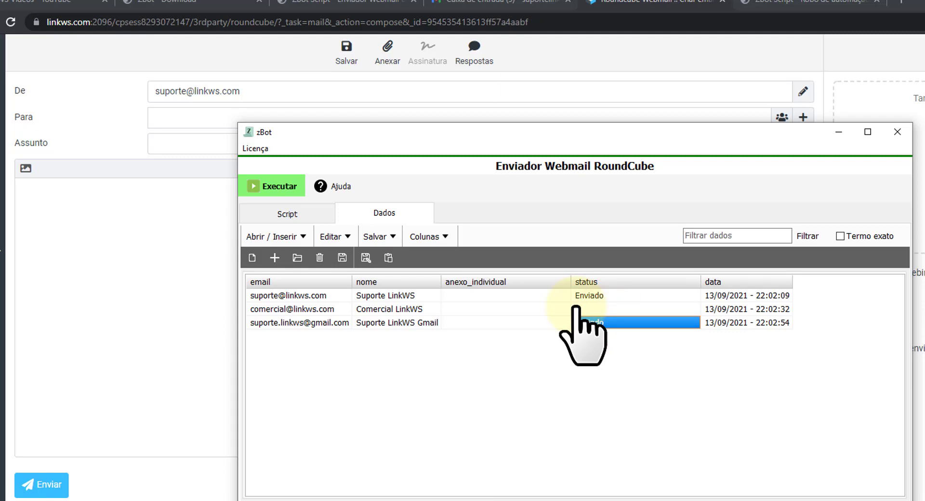
# Rerun the script to fill the commercial contact's address, subject 'Script webmail para Comercial LinkWS' and greeting, then dismiss Script finalizado.
pyautogui.click(289, 179)
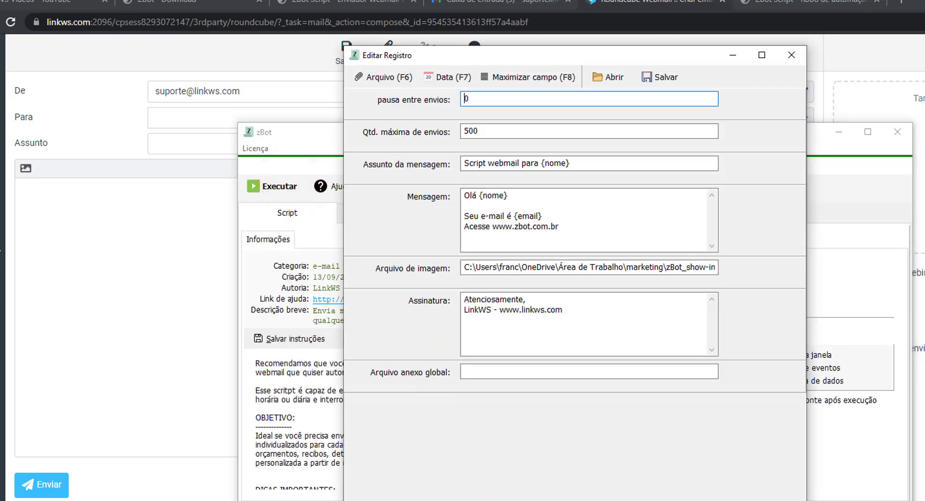
pyautogui.press('Return')
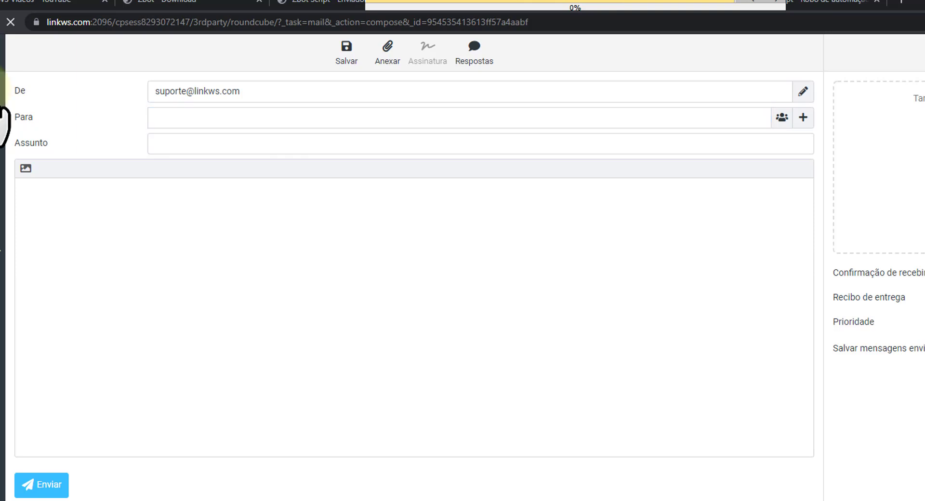
pyautogui.click(183, 122)
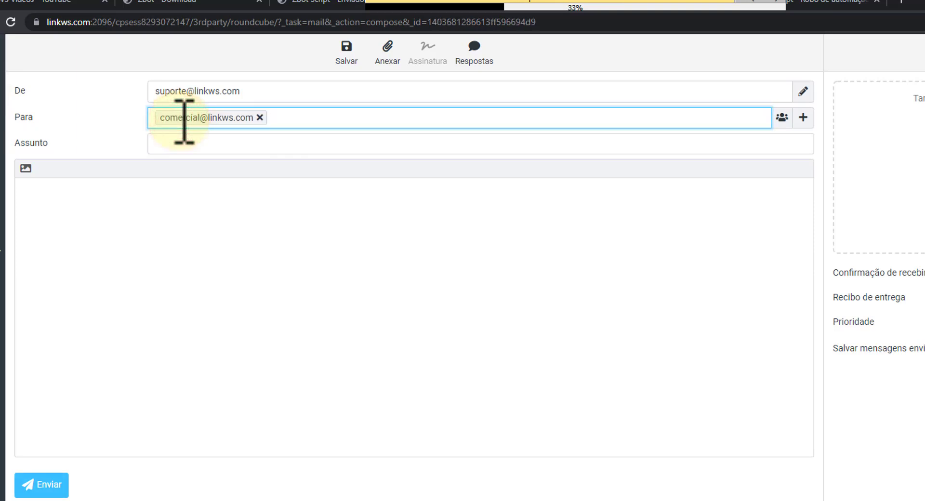
pyautogui.press('Tab')
pyautogui.write('Script webmail para Comercial LinkWS')
pyautogui.press('Tab')
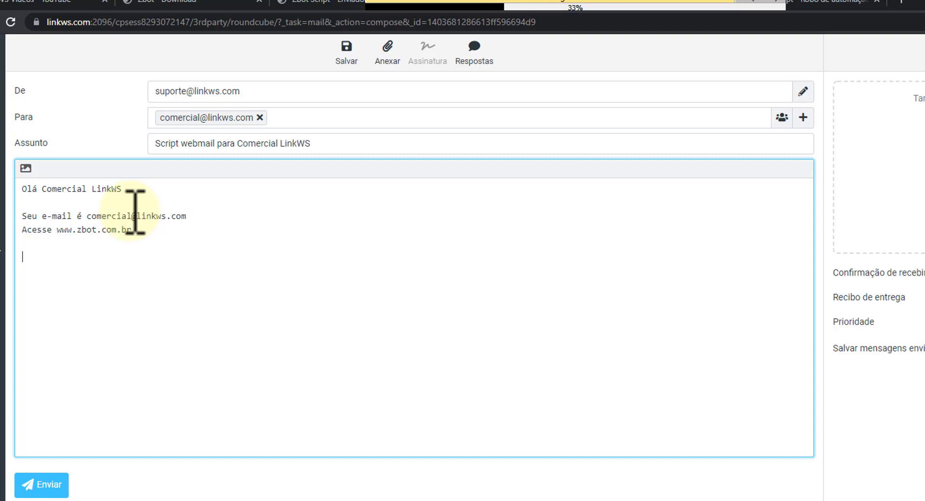
pyautogui.click(4, 126)
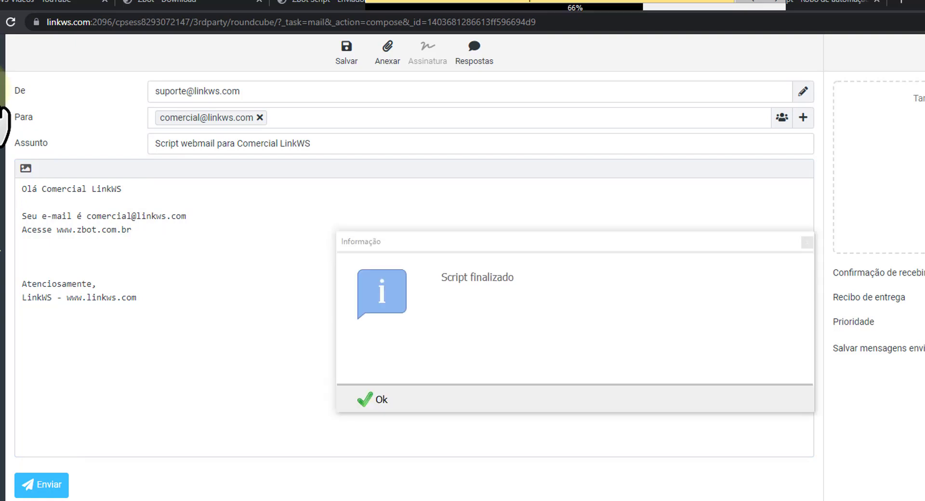
pyautogui.click(376, 403)
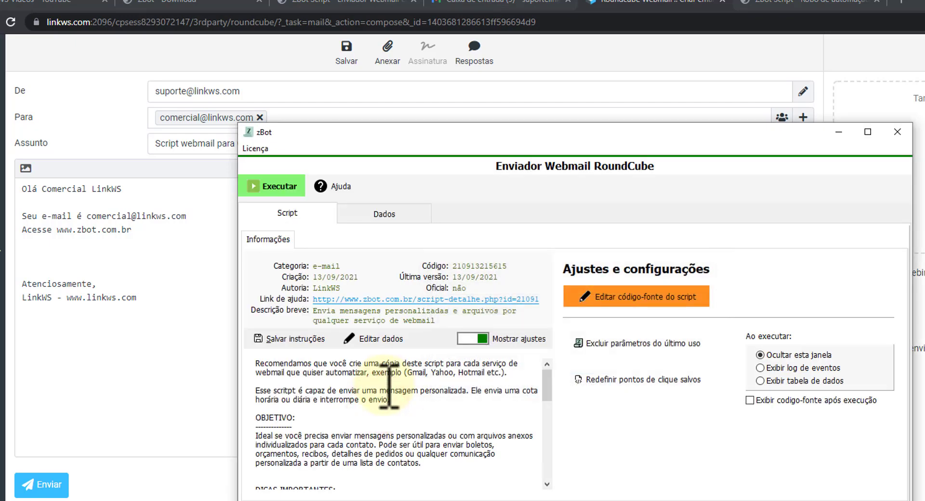
# Check the second contact's status, reset the saved click points with Sim, and return to Dados.
pyautogui.click(351, 216)
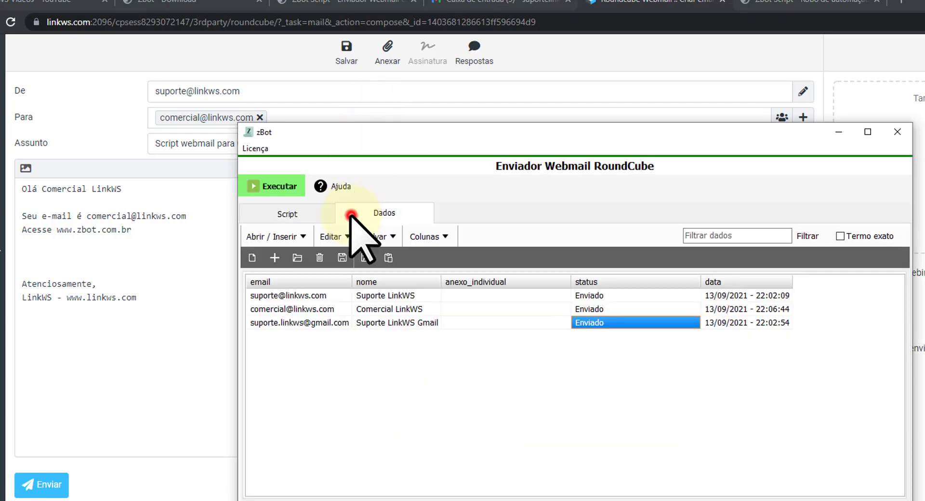
pyautogui.click(602, 309)
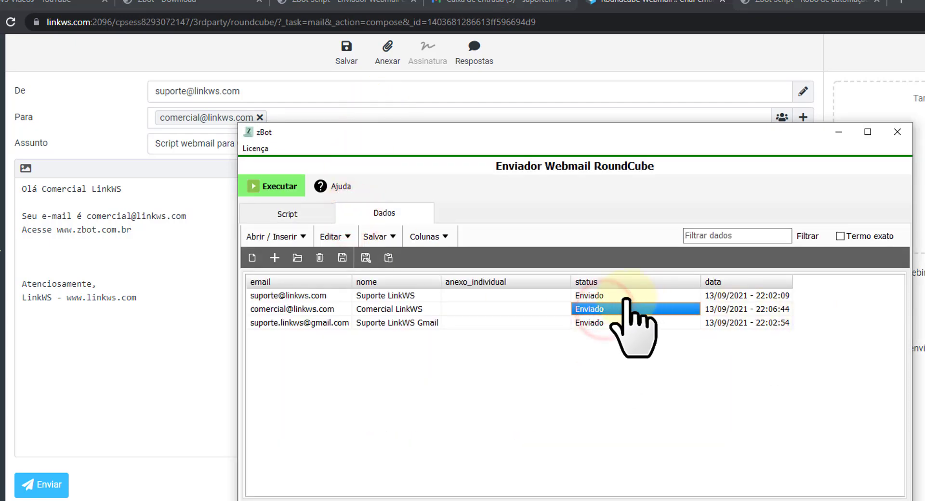
pyautogui.click(294, 213)
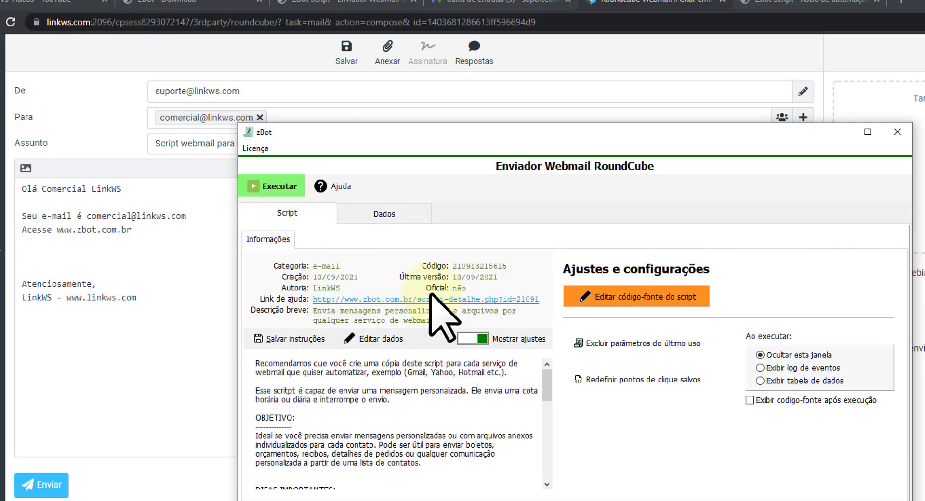
pyautogui.click(609, 380)
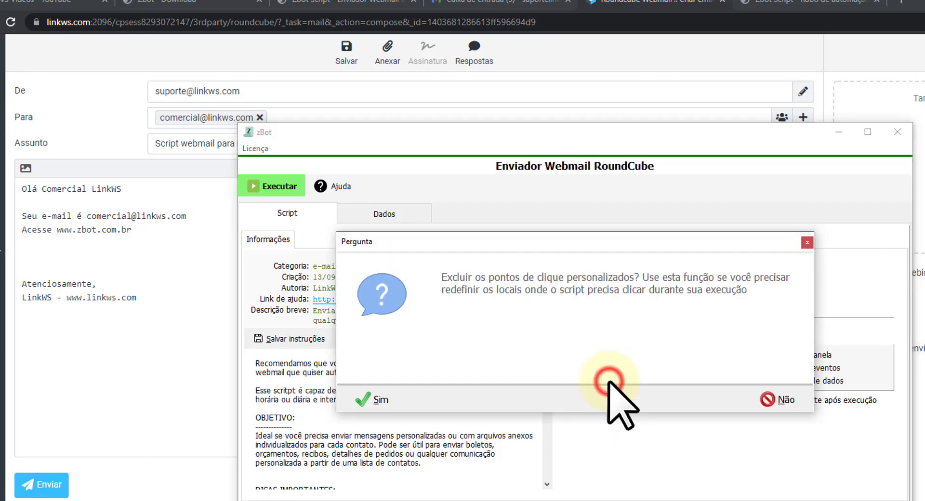
pyautogui.click(390, 401)
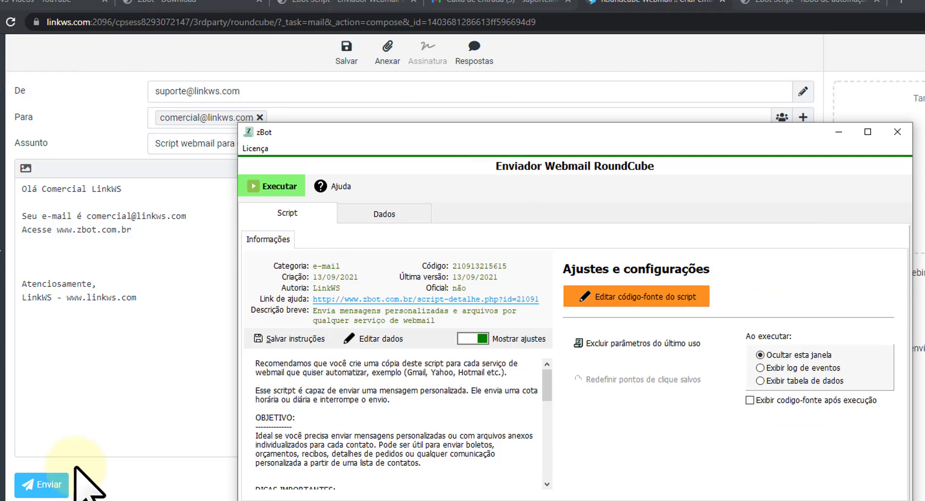
pyautogui.click(384, 213)
pyautogui.click(608, 322)
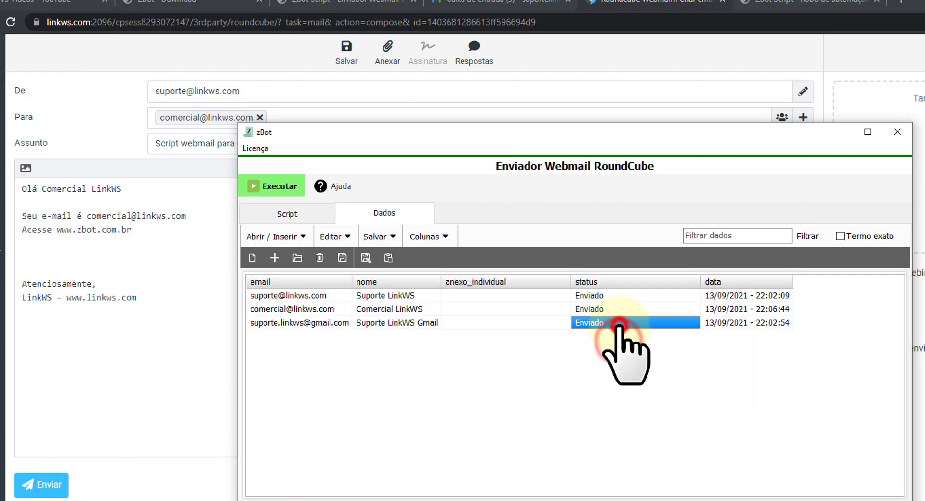
# Erase every value in the status column using Excluir dados desta coluna.
pyautogui.rightClick(612, 284)
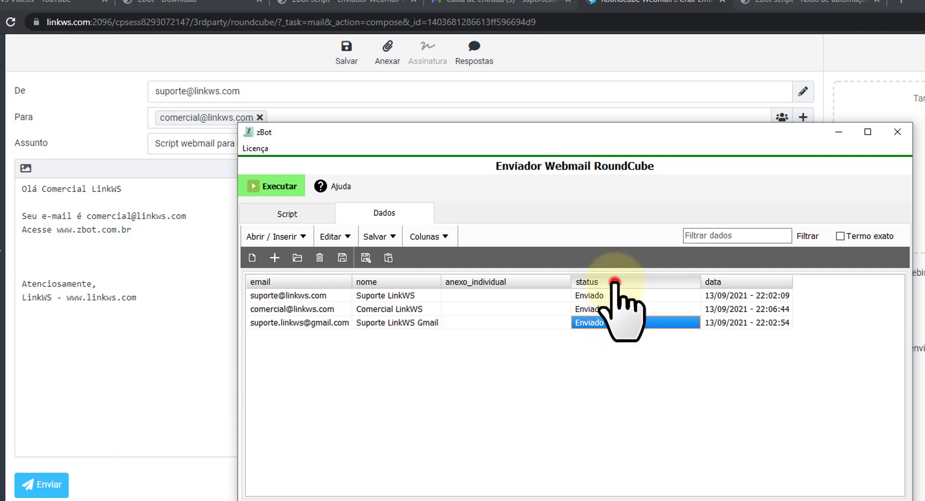
pyautogui.click(665, 332)
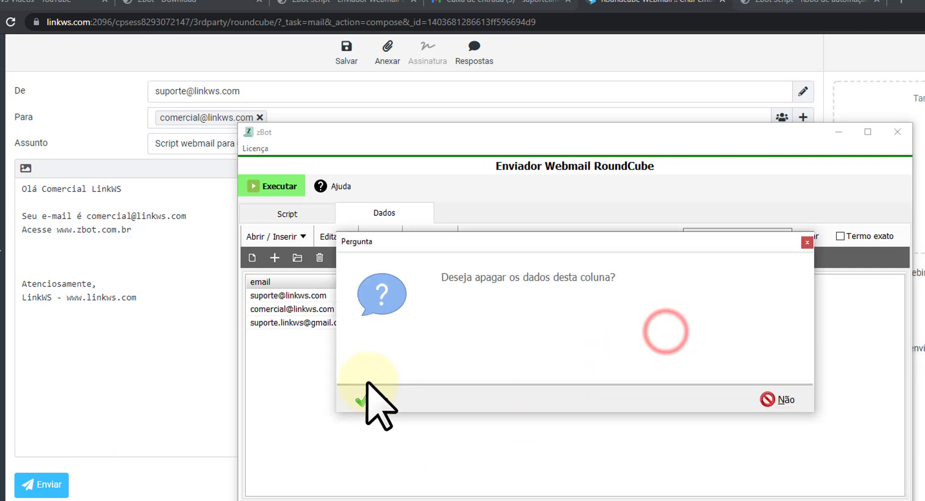
pyautogui.click(379, 399)
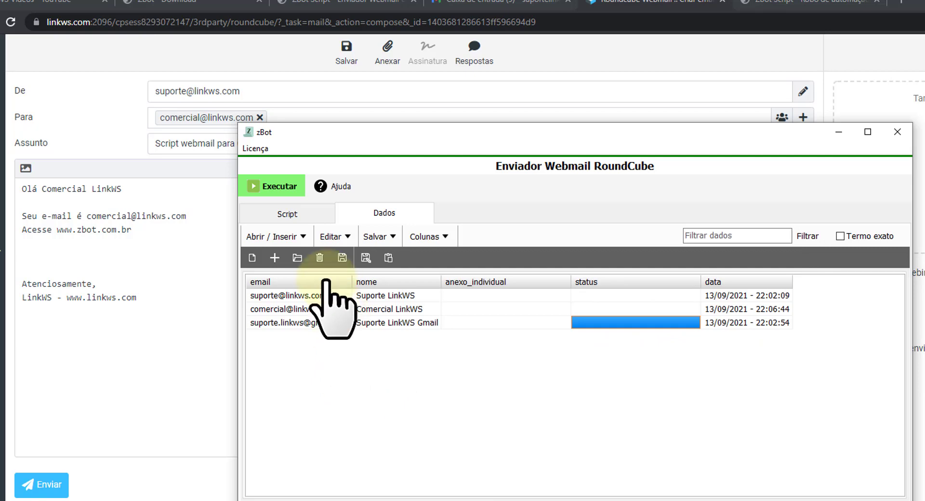
# Rerun the script and acknowledge the prompt to define the compose click point.
pyautogui.click(273, 185)
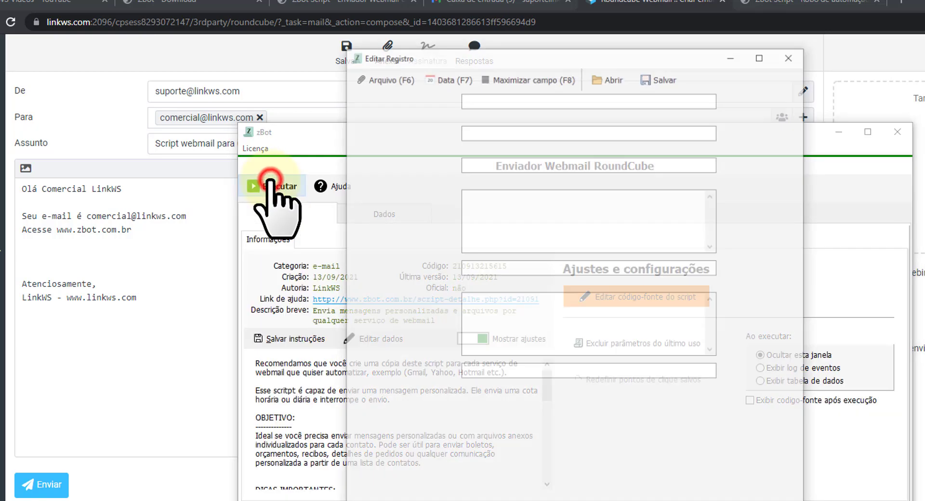
pyautogui.press('Return')
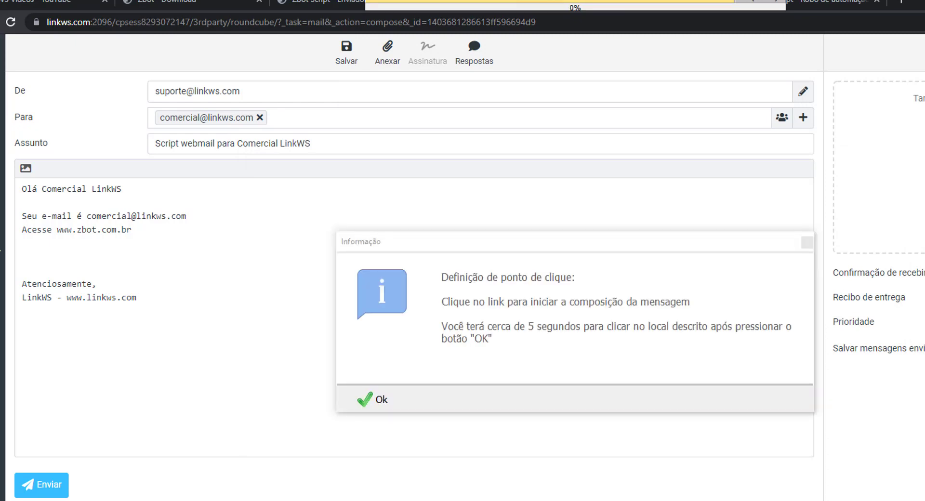
pyautogui.click(359, 399)
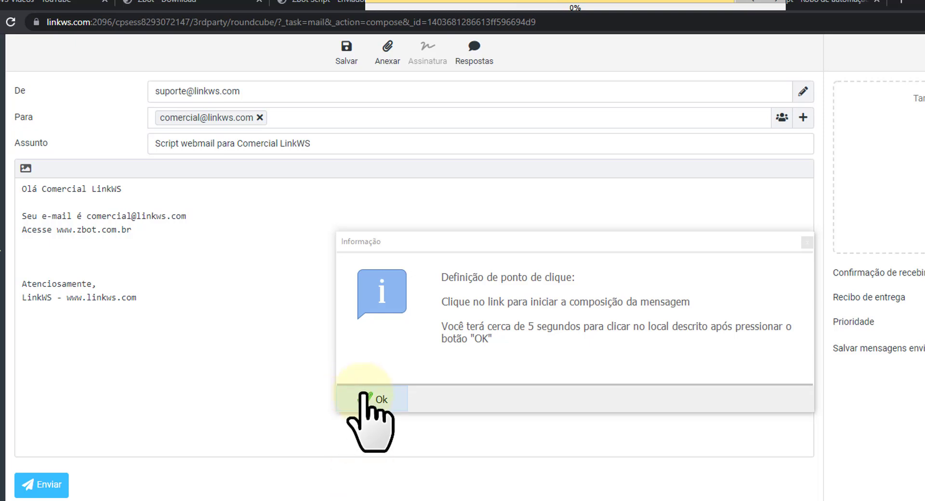